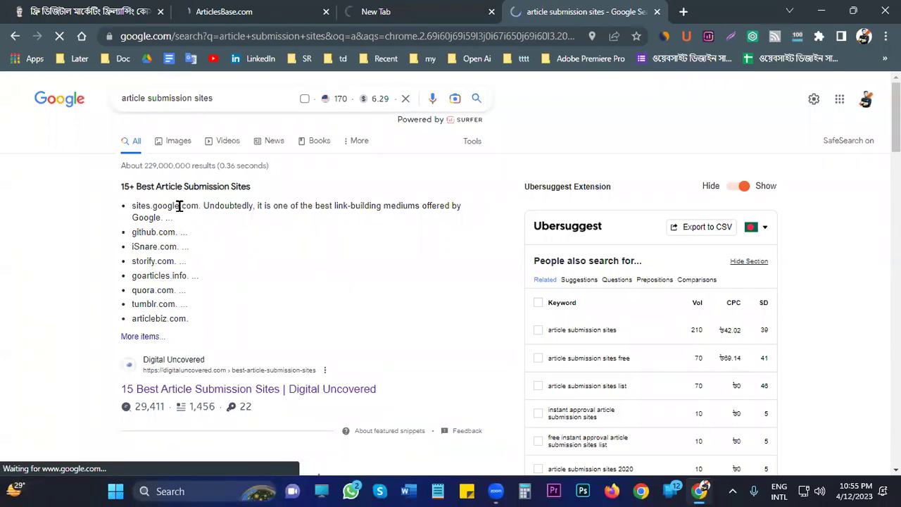
Open sites.google.com from the article submission results and create a new blank site
left_click_drag(133, 206, 219, 244)
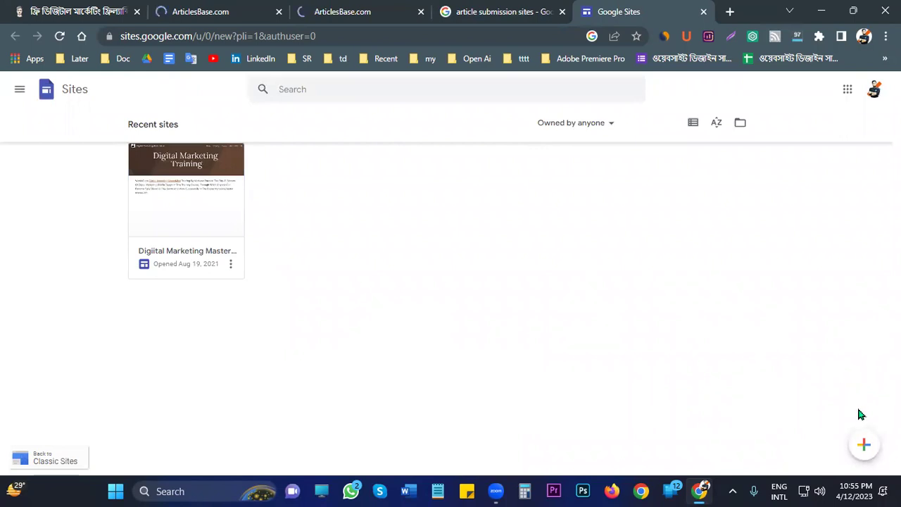
left_click(864, 444)
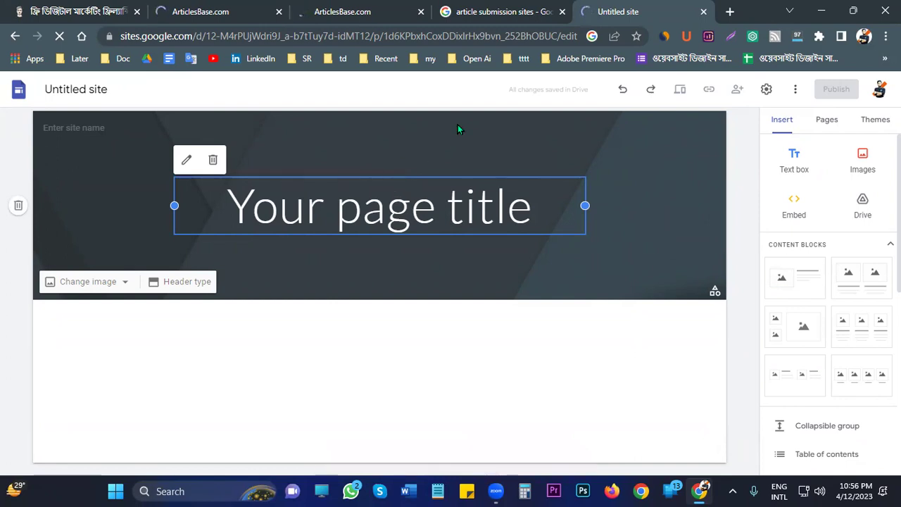
Open ChatGPT in a new browser tab and submit the prompt "write a 500 words article about cow"
left_click(730, 11)
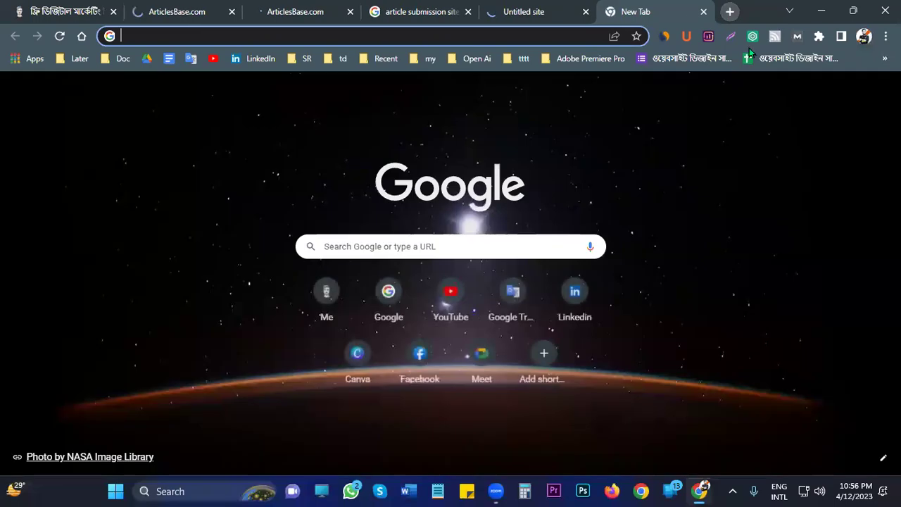
left_click(752, 36)
left_click(609, 171)
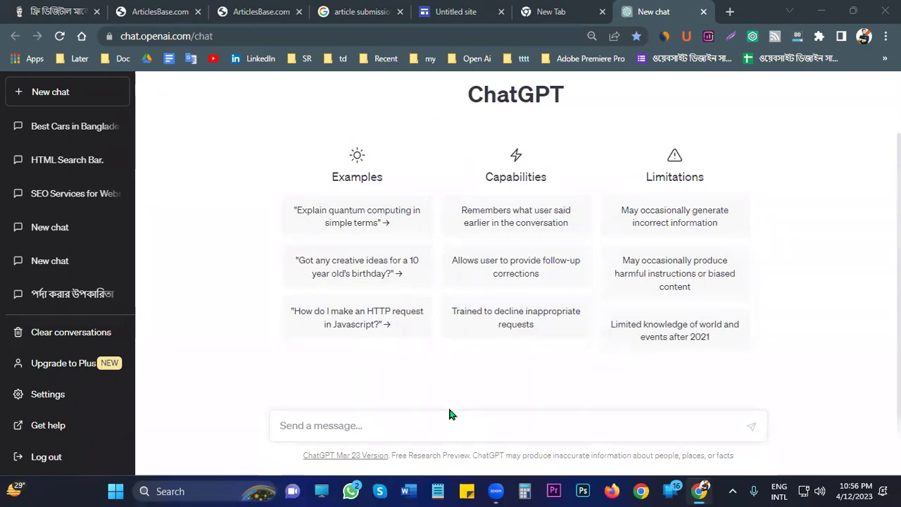
left_click(334, 427)
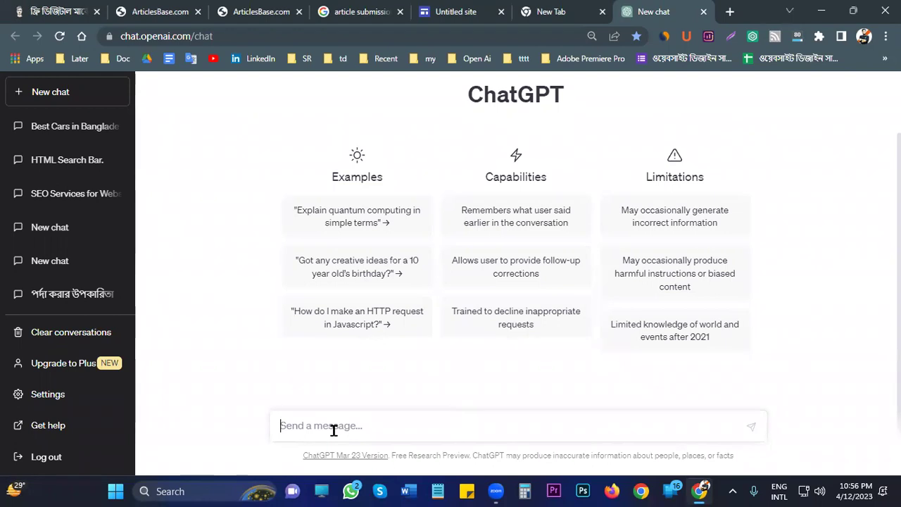
type("write a ")
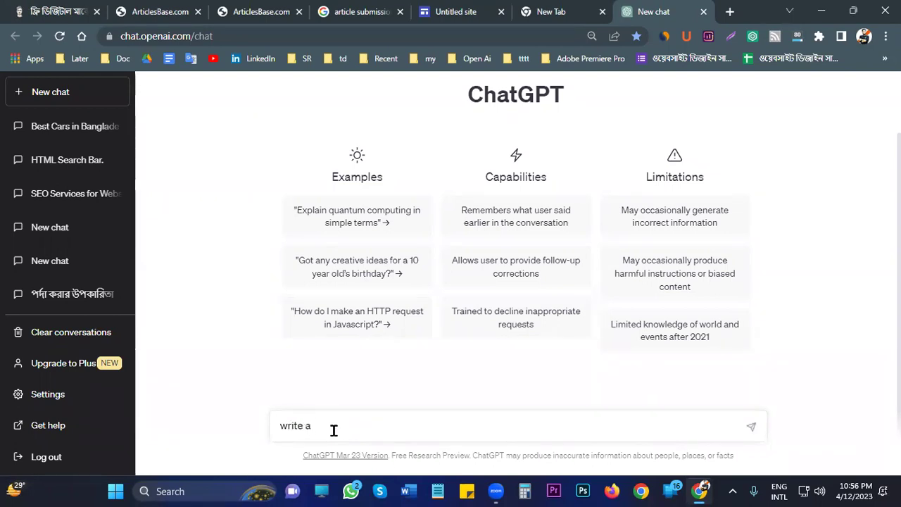
type("500")
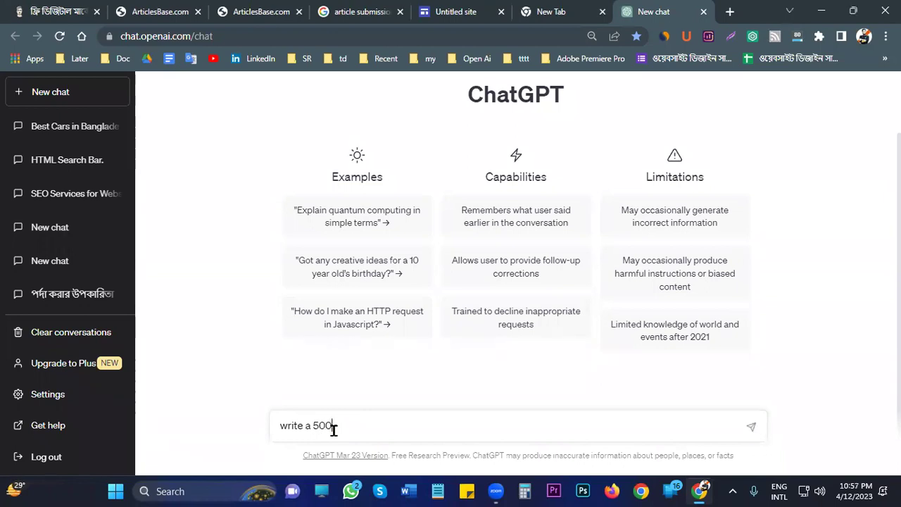
type(" words article ")
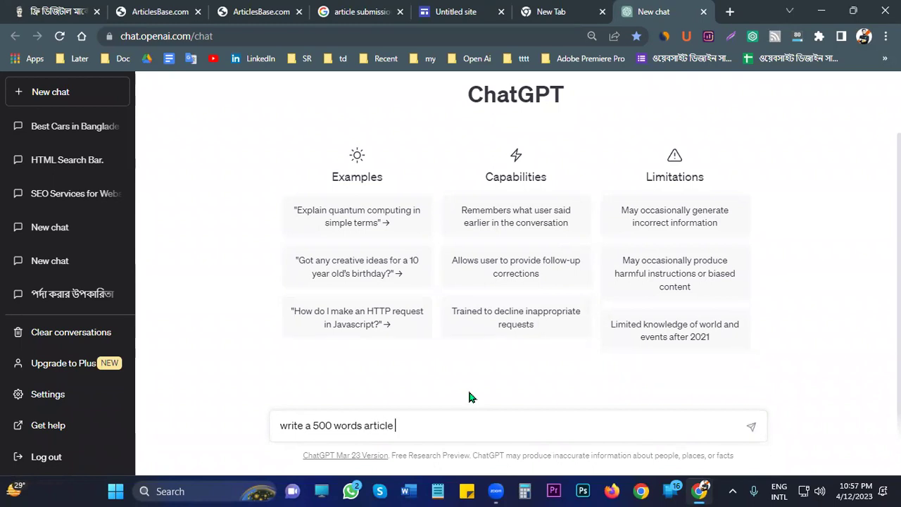
type("about cow")
key("Return")
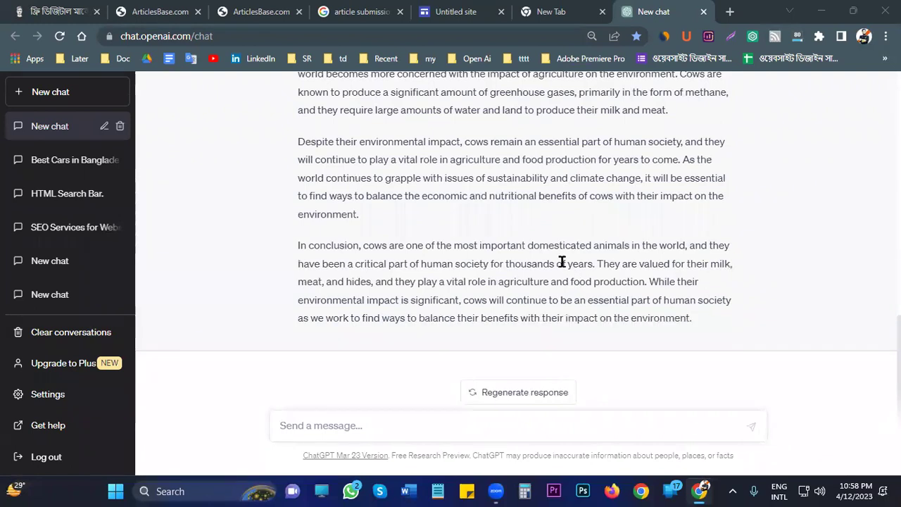
left_click_drag(694, 319, 298, 91)
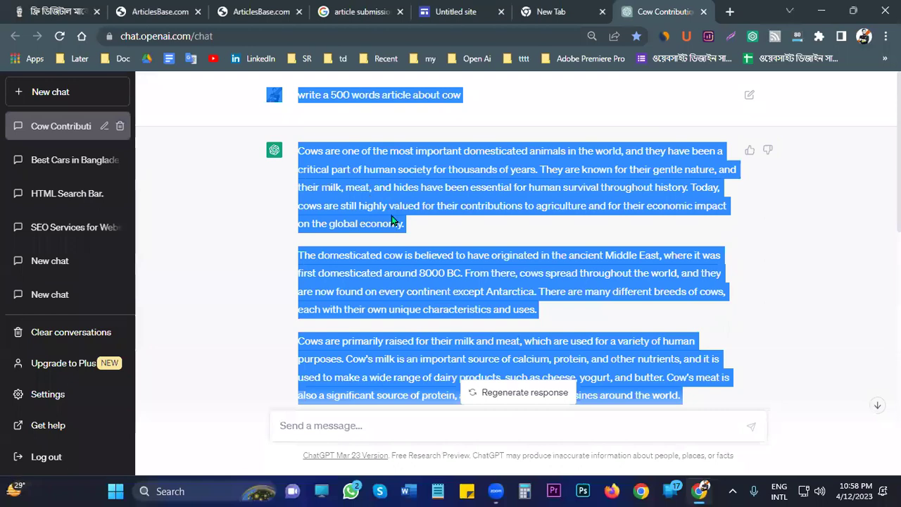
left_click_drag(392, 220, 302, 151)
left_click(467, 362)
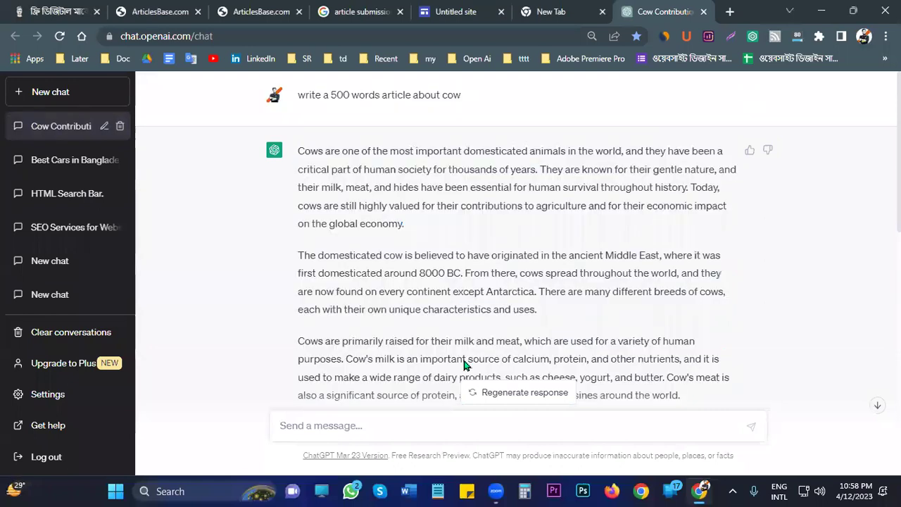
Select and copy the entire generated cow article, from its first paragraph through the conclusion, without the prompt
left_click(505, 297, "shift")
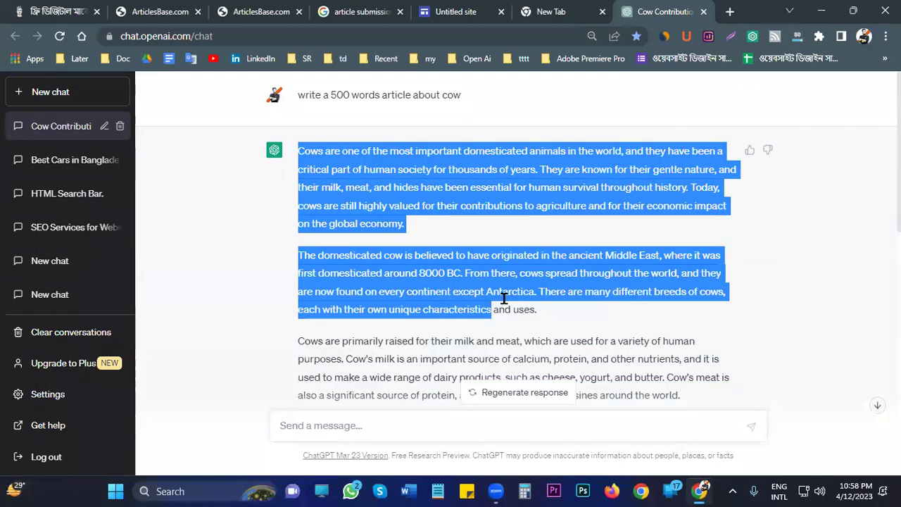
key("shift+Up")
key("shift+Down")
key("shift+Down")
scroll(557, 311, "down", 1)
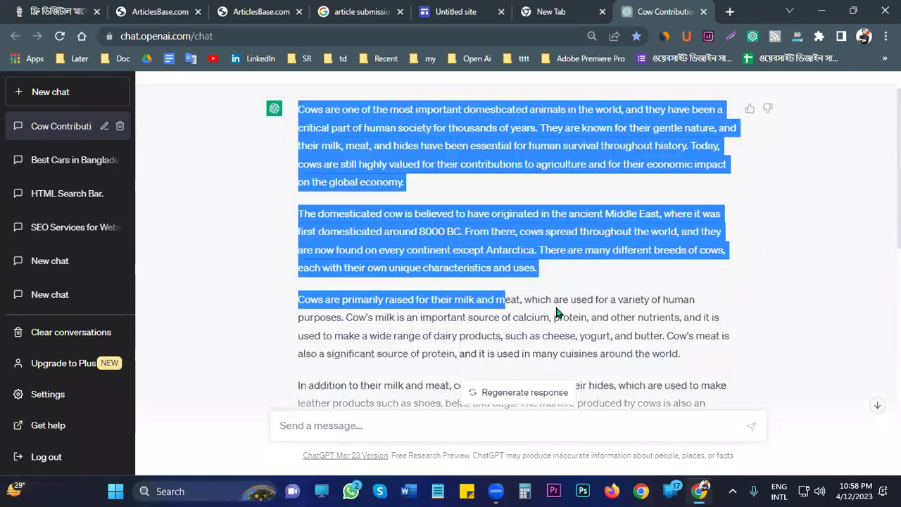
scroll(446, 318, "down", 2)
key("shift+Down")
key("shift+Down")
key("shift+Down")
key("shift+Down")
key("shift+Down")
key("shift+Down")
key("shift+Down")
key("shift+Down")
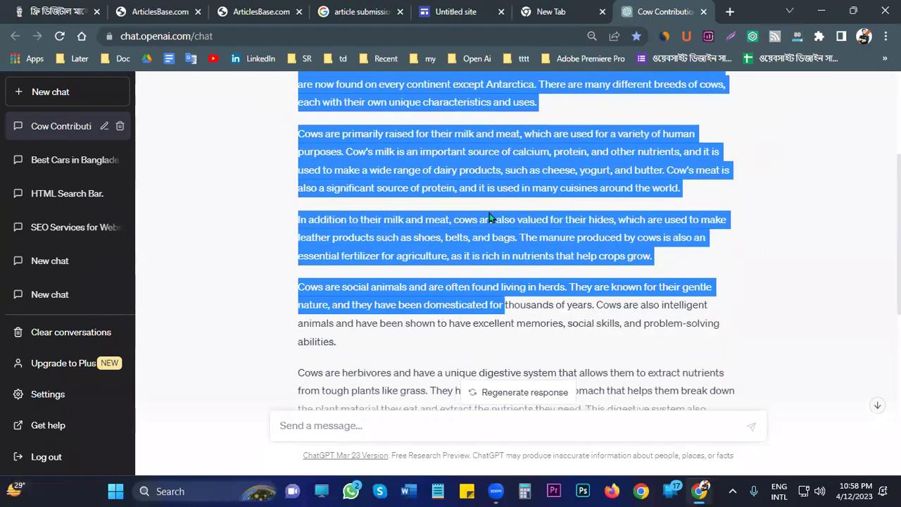
scroll(490, 219, "down", 1)
key("shift+Down")
scroll(442, 139, "down", 2)
key("shift+Down")
key("shift+Down")
key("shift+Down")
key("shift+Down")
key("shift+Down")
key("shift+Down")
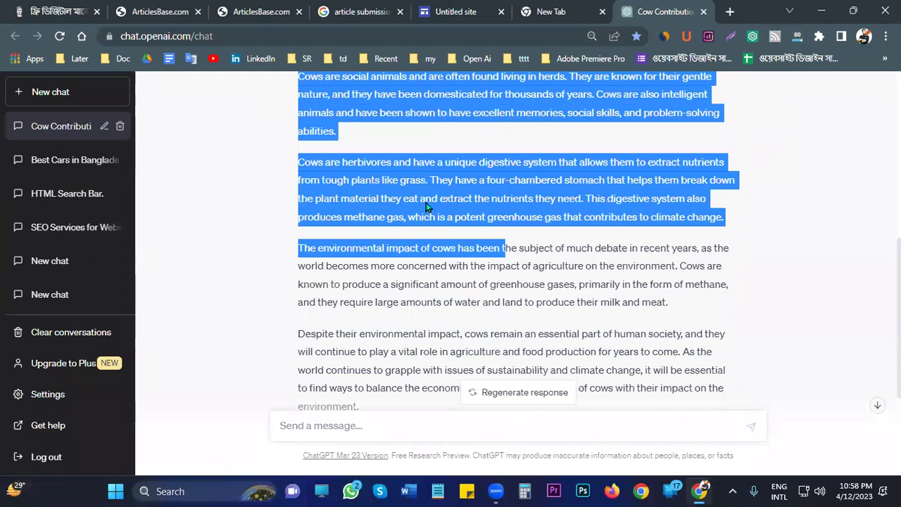
key("ctrl+shift+End")
Switch to the untitled Google Sites page and set the page title to "Bangladeshi Cows"
key("ctrl+5")
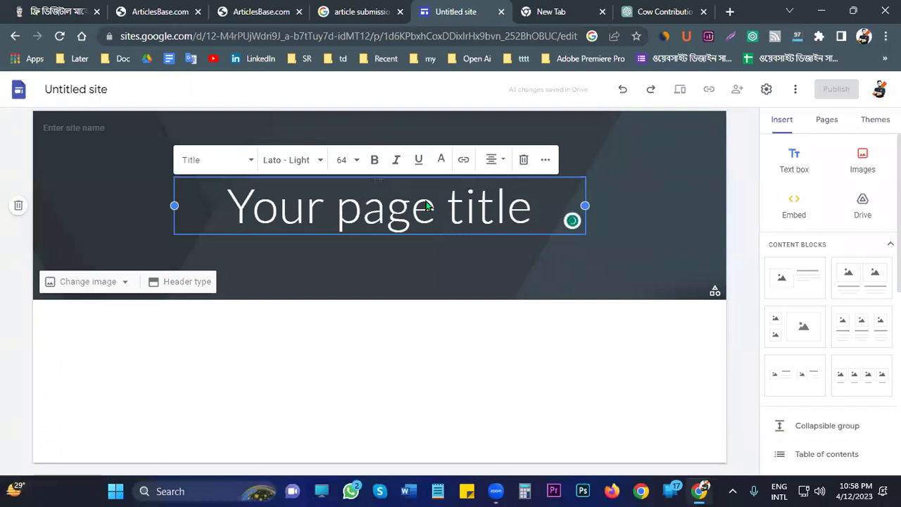
left_click(426, 204)
key("ctrl+a")
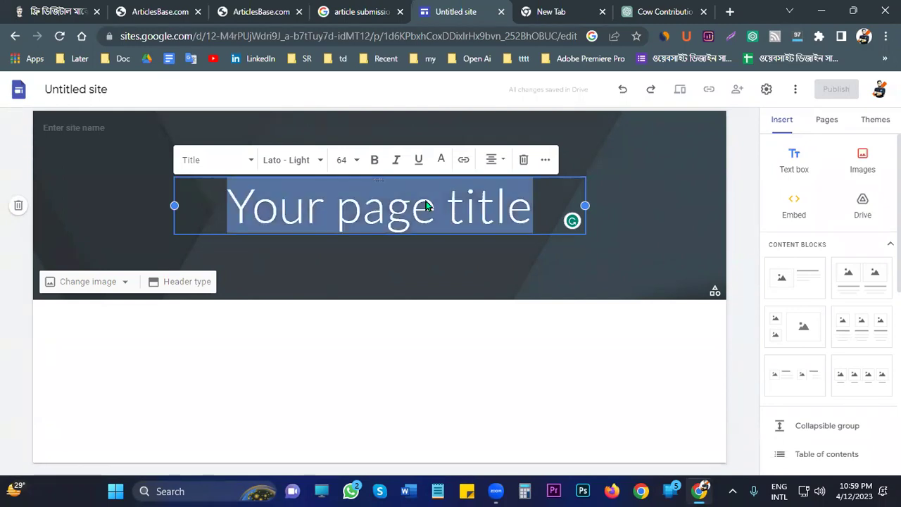
type("Ba")
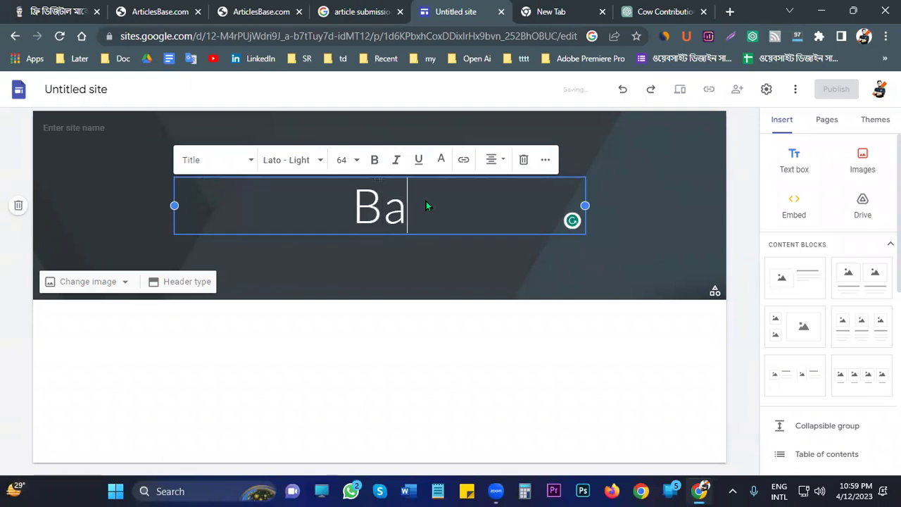
type("nglade")
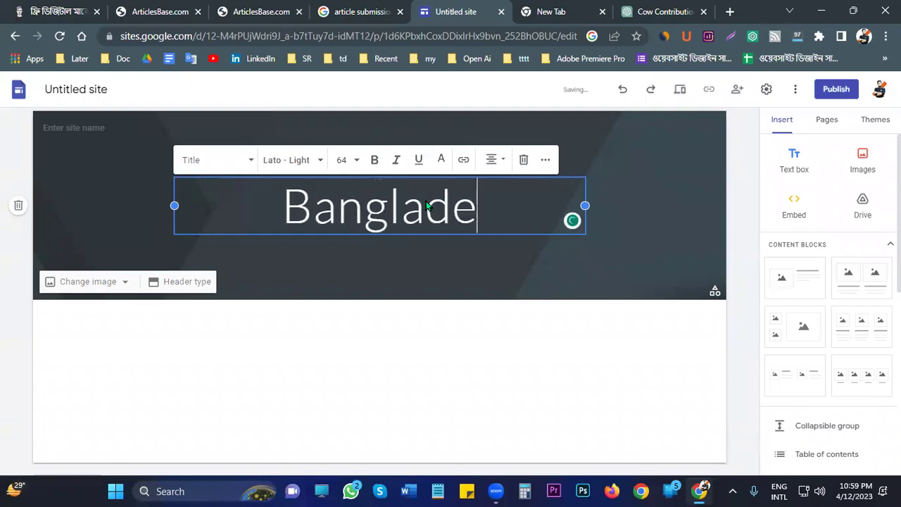
type("shi C")
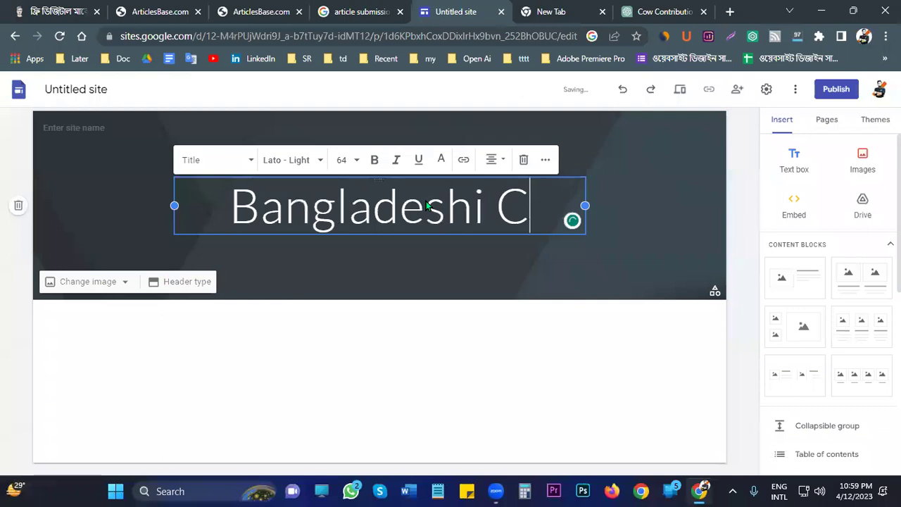
type("ows")
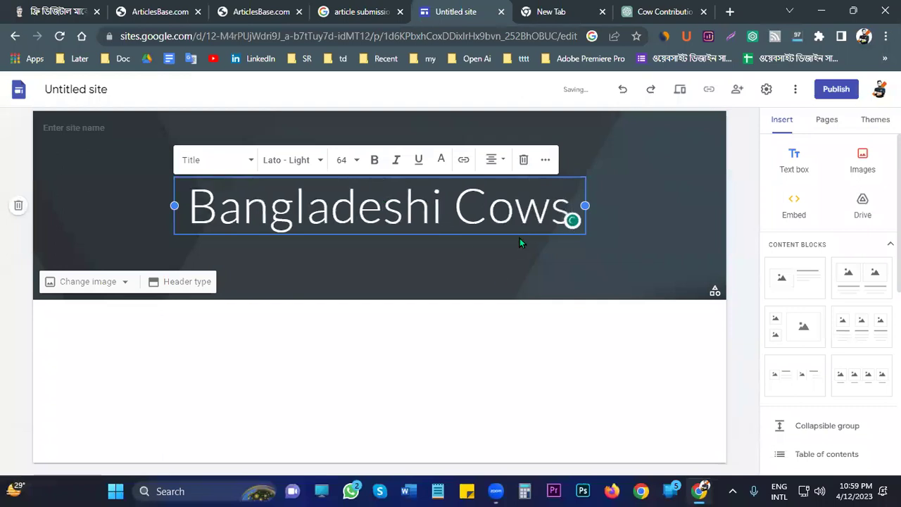
left_click(491, 273)
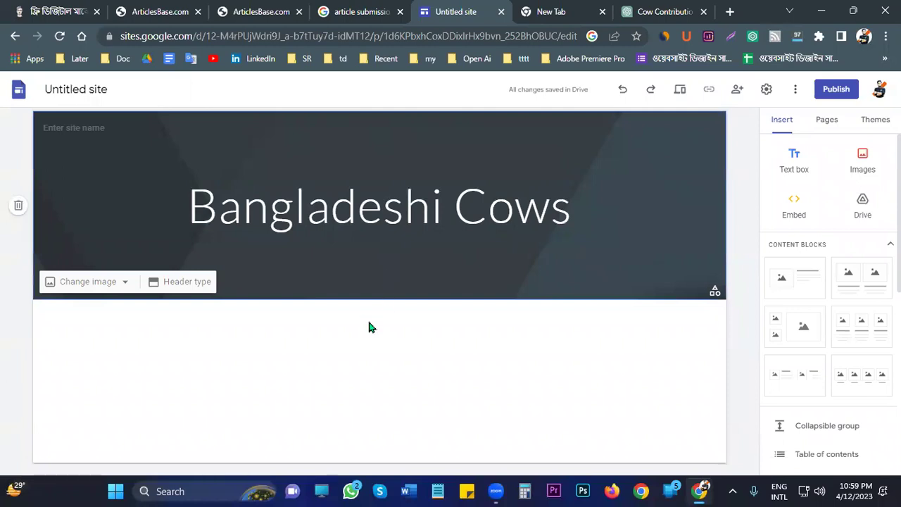
Insert a text box below the page header, paste the copied cow article into it, and look over the page
left_click(371, 327)
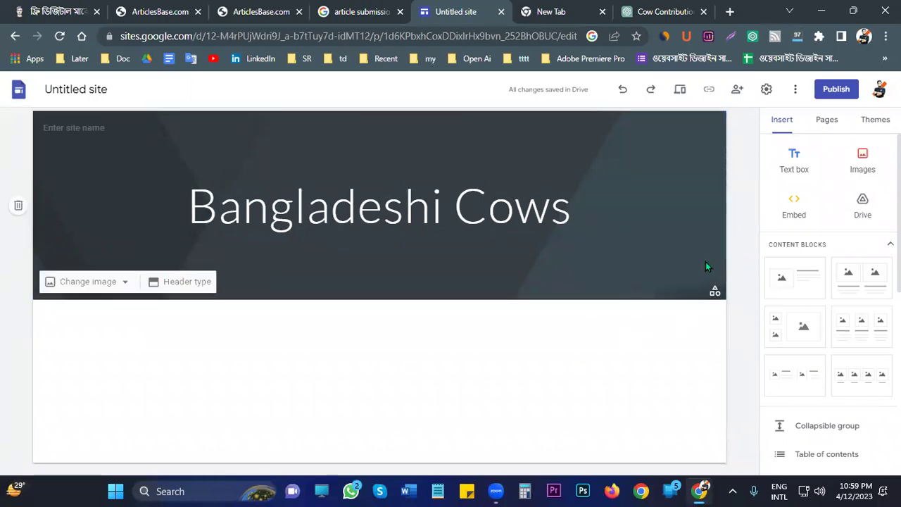
left_click(798, 156)
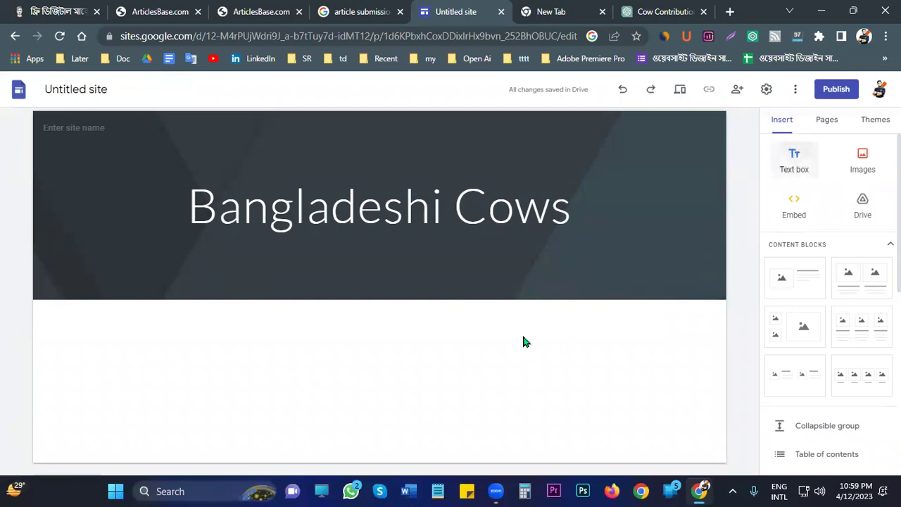
left_click(792, 151)
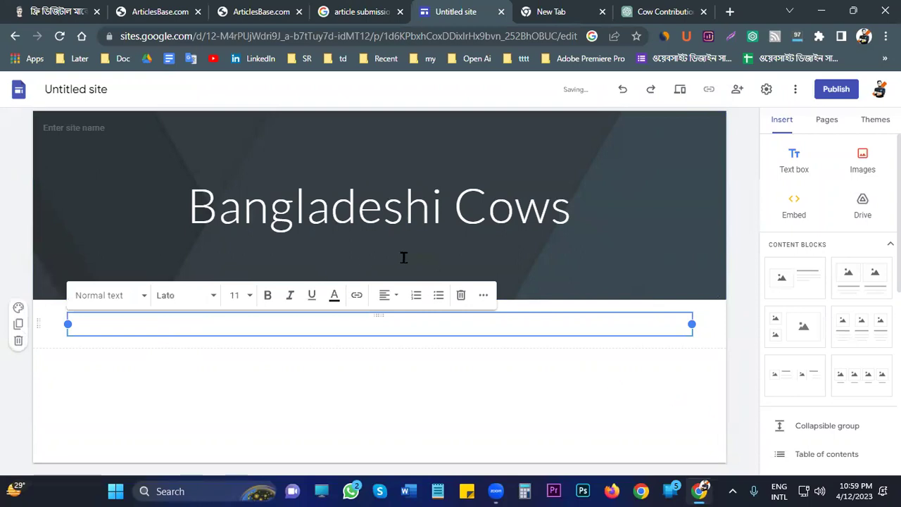
key("ctrl+v")
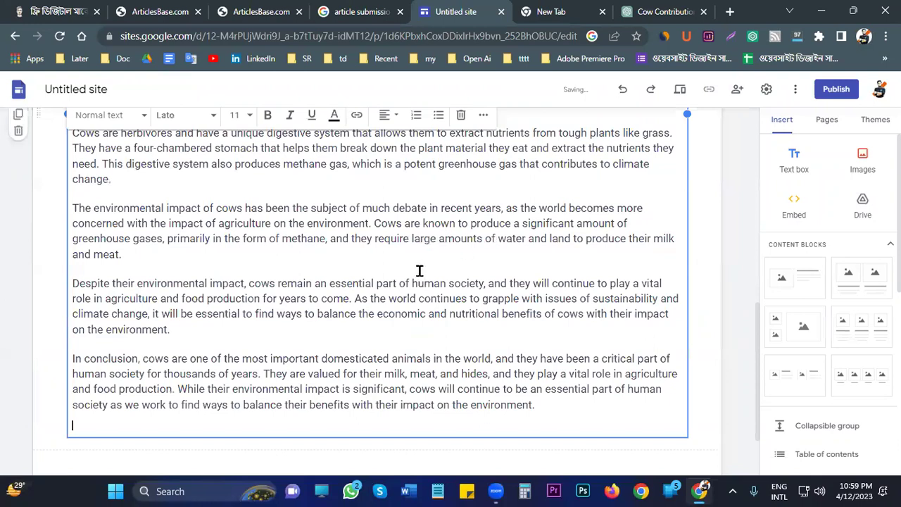
scroll(362, 147, "up", 2)
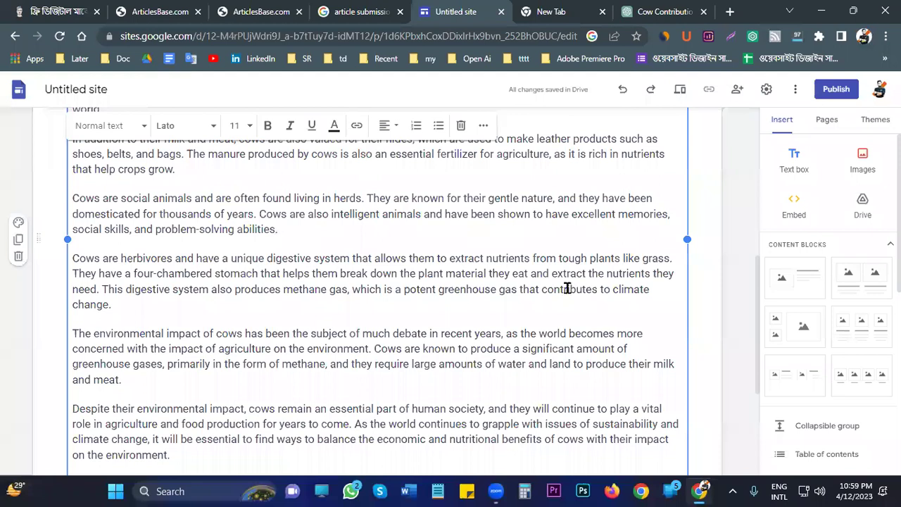
scroll(556, 282, "up", 5)
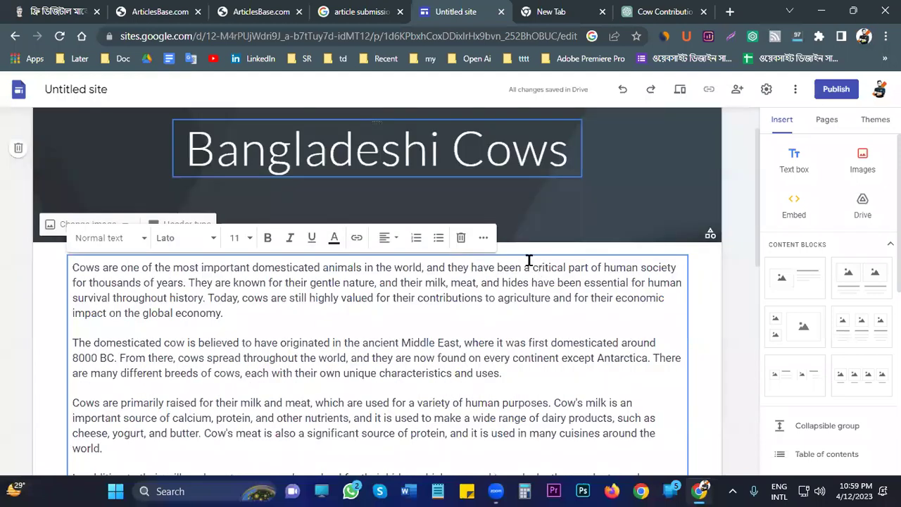
scroll(526, 261, "up", 1)
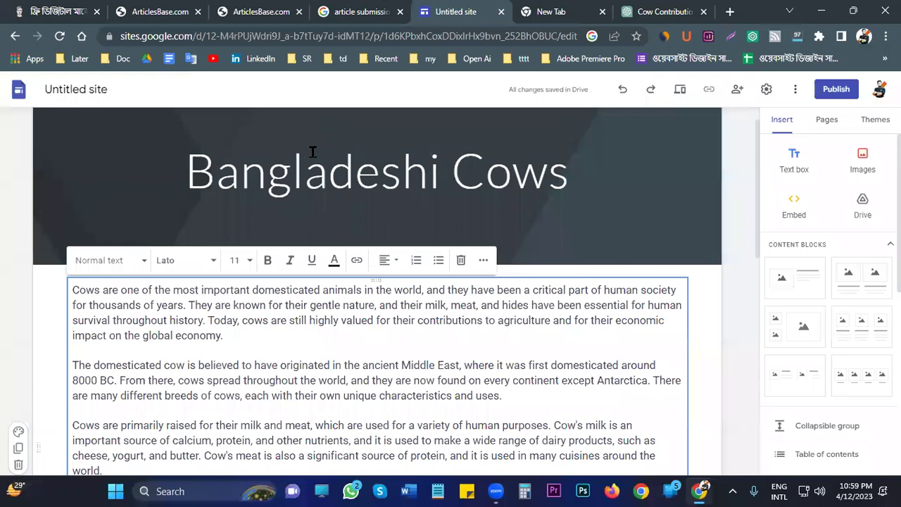
scroll(307, 129, "down", 1)
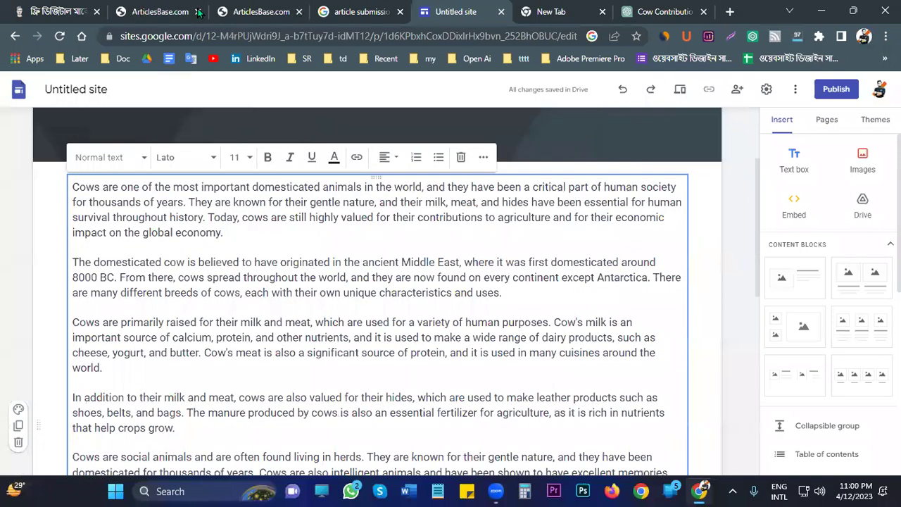
scroll(267, 179, "down", 2)
Skim the ArticlesBase.com article listing, and close that page and the article submission search results
left_click(161, 12)
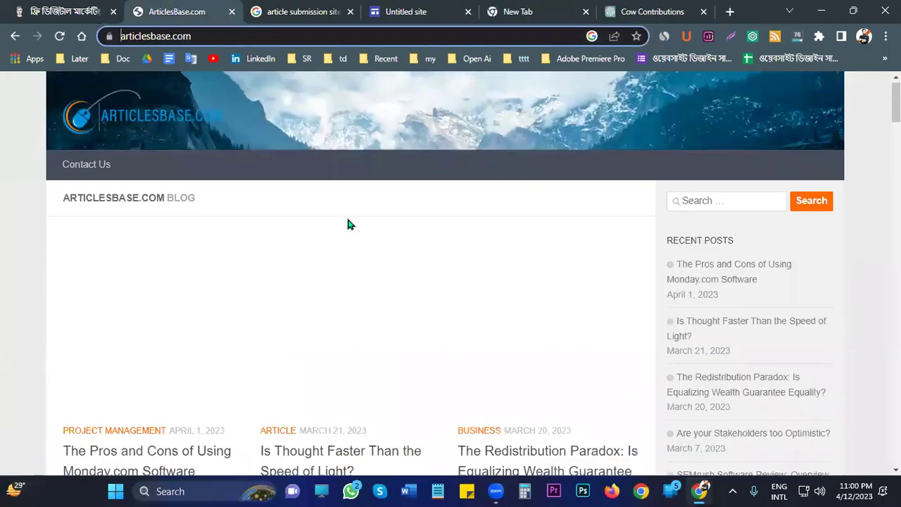
scroll(361, 212, "down", 3)
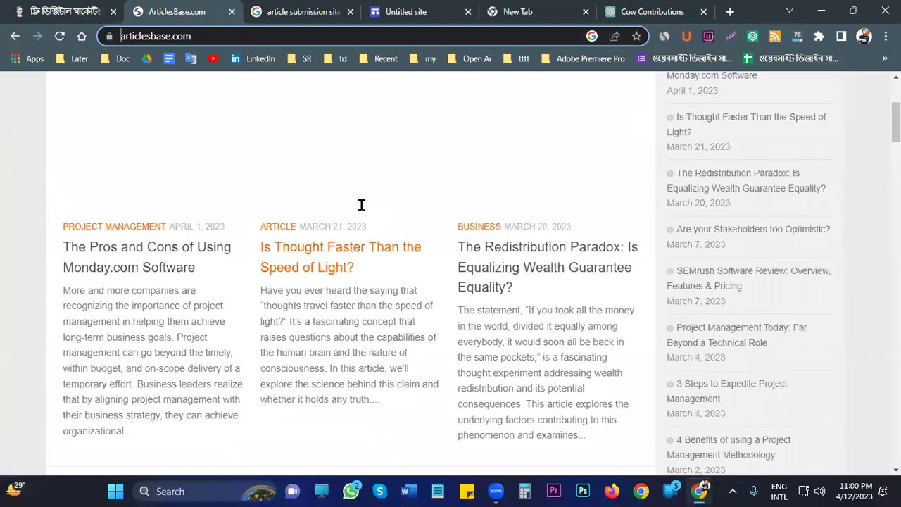
scroll(365, 213, "down", 15)
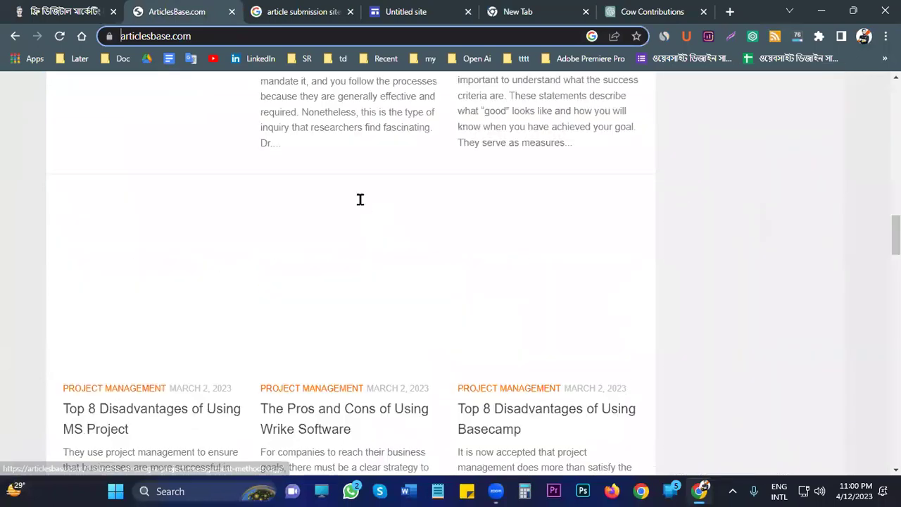
left_click(232, 12)
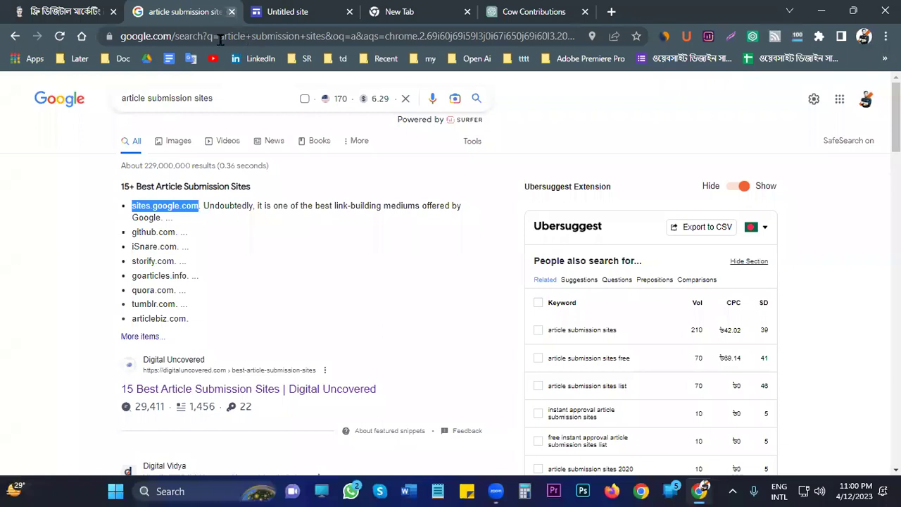
key("ctrl+w")
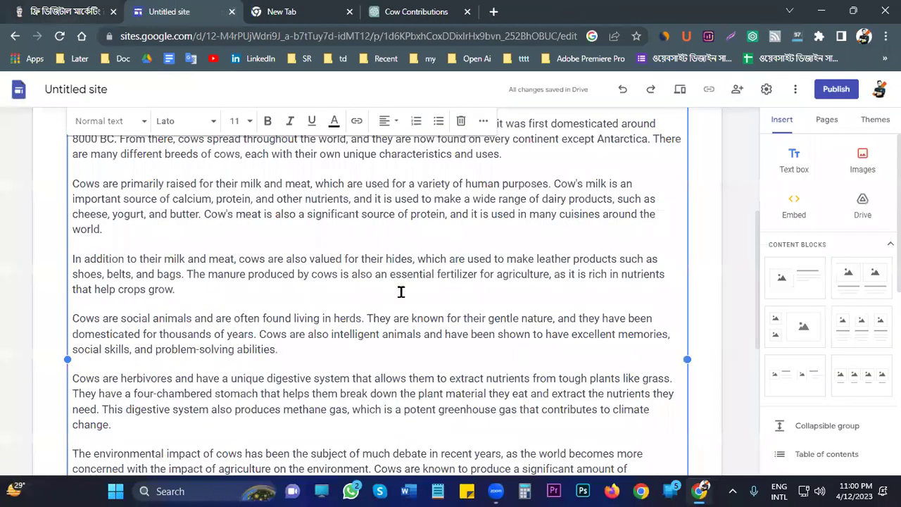
Link the word "problem-solving" in the article's social animals paragraph to the marketerrashed.com/kyc-dmc/ page
key("ctrl+shift+Tab")
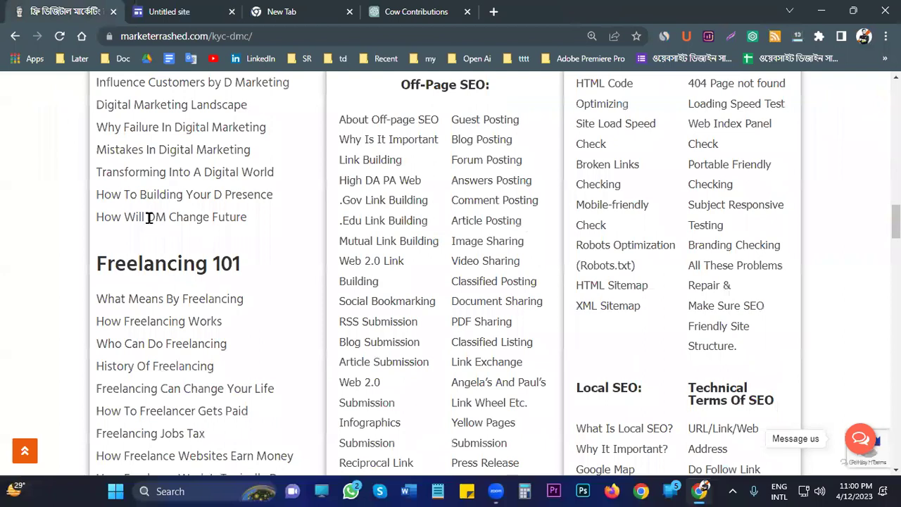
key("ctrl+Tab")
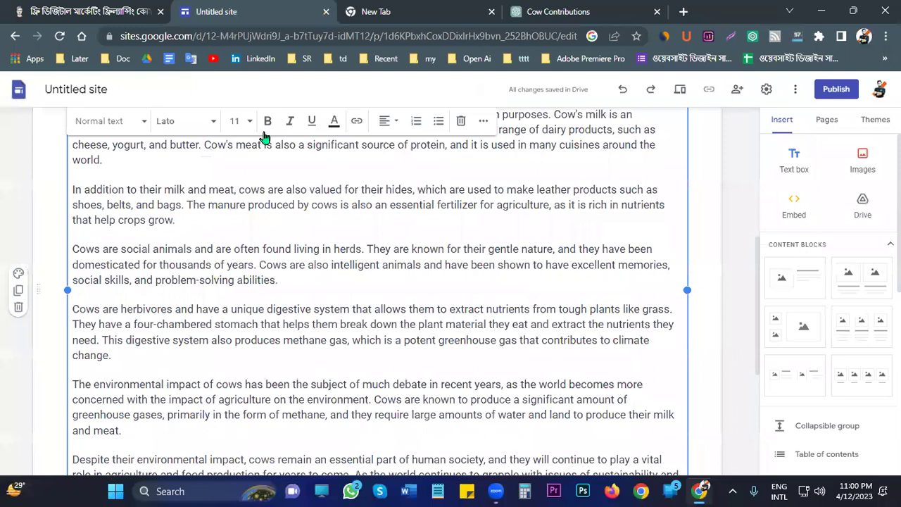
scroll(324, 165, "down", 1)
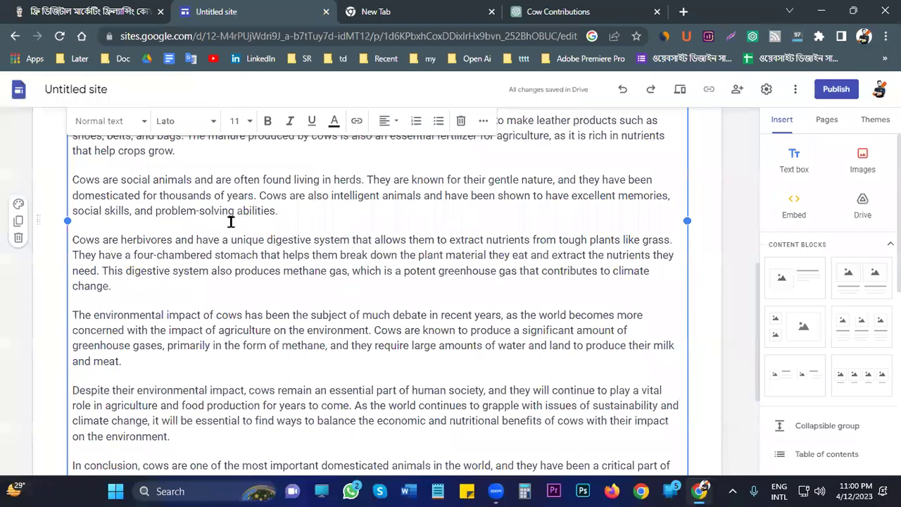
double_click(194, 211)
key("ctrl+k")
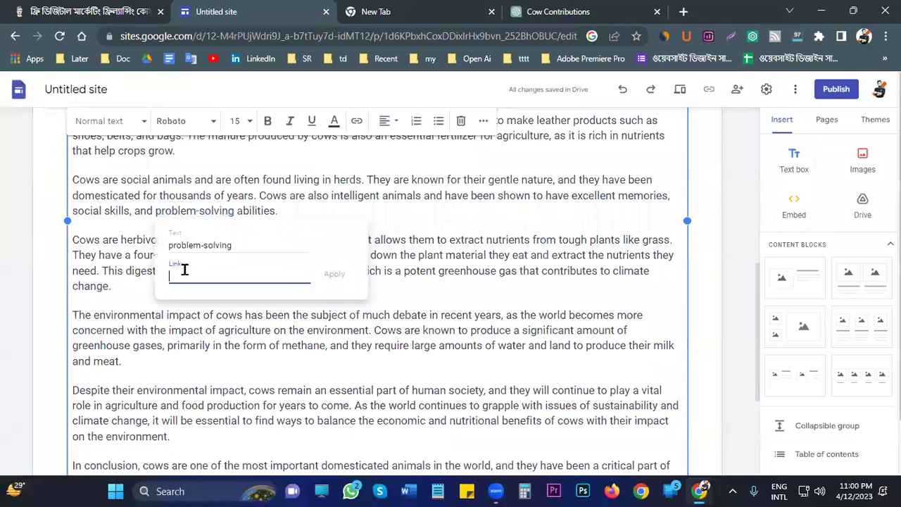
key("ctrl+v")
key("Return")
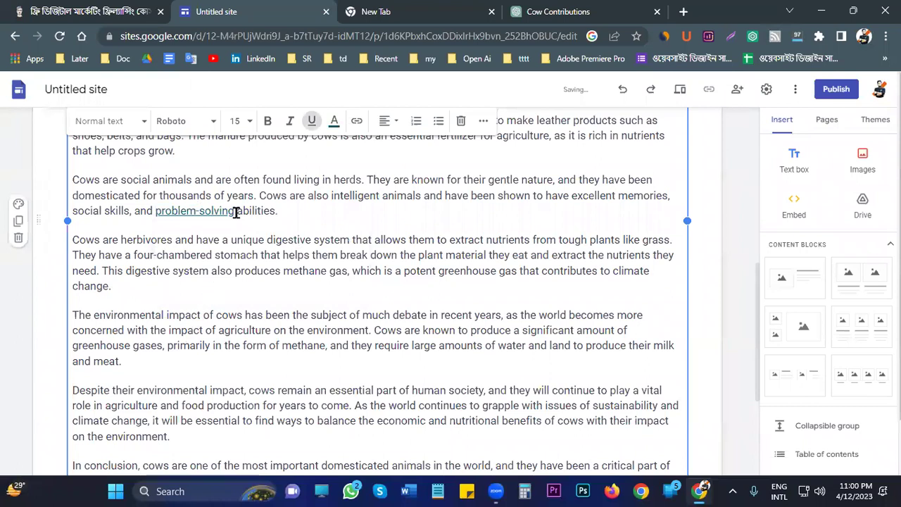
Select the page title "Bangladeshi Cows", switch to the ChatGPT cow conversation, and send the prompt "Sorry write about a Bangladeshi Cows"
scroll(236, 213, "up", 3)
scroll(559, 225, "up", 3)
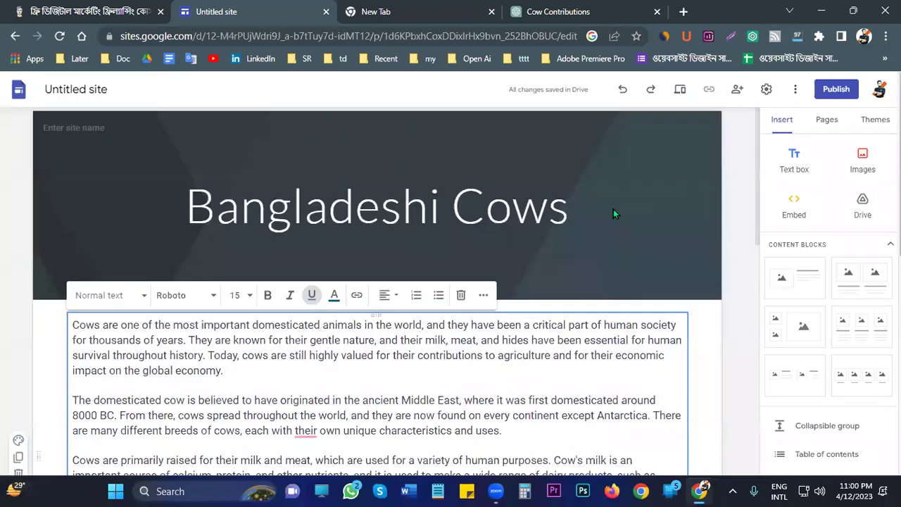
left_click(461, 273)
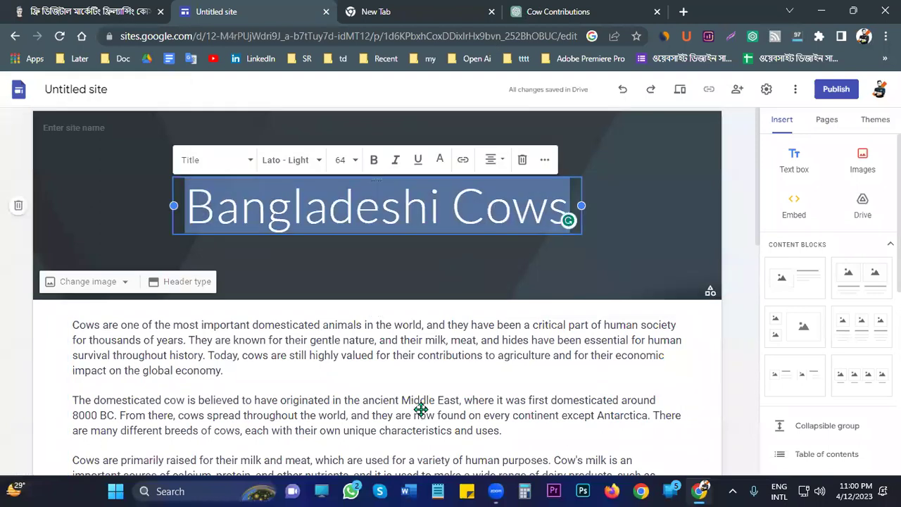
key("ctrl+4")
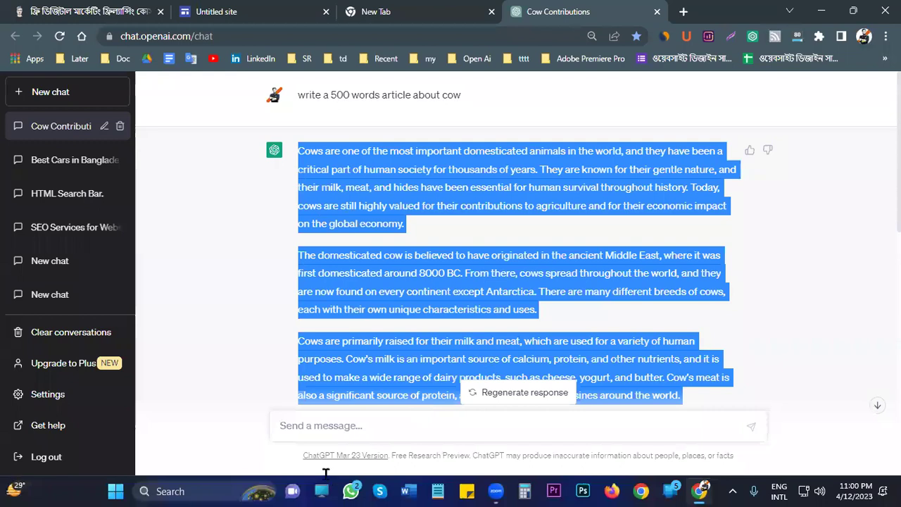
scroll(326, 474, "down", 10)
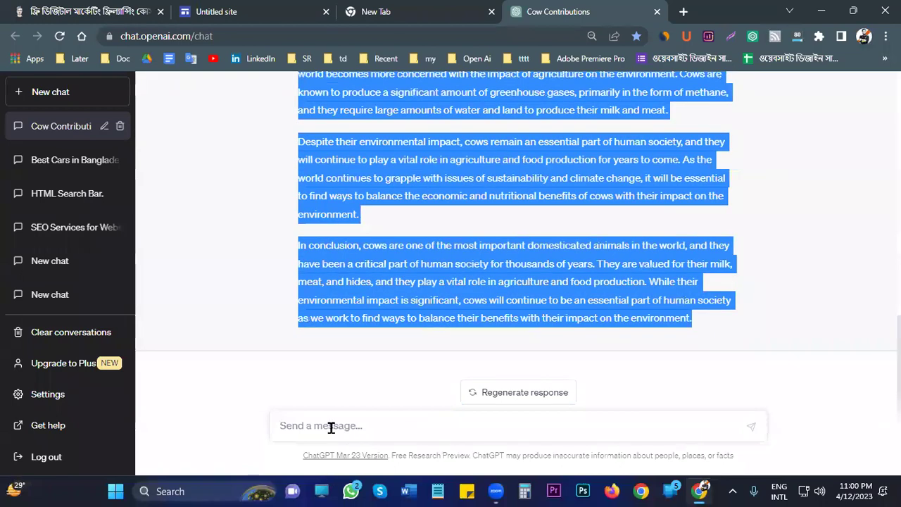
left_click(331, 427)
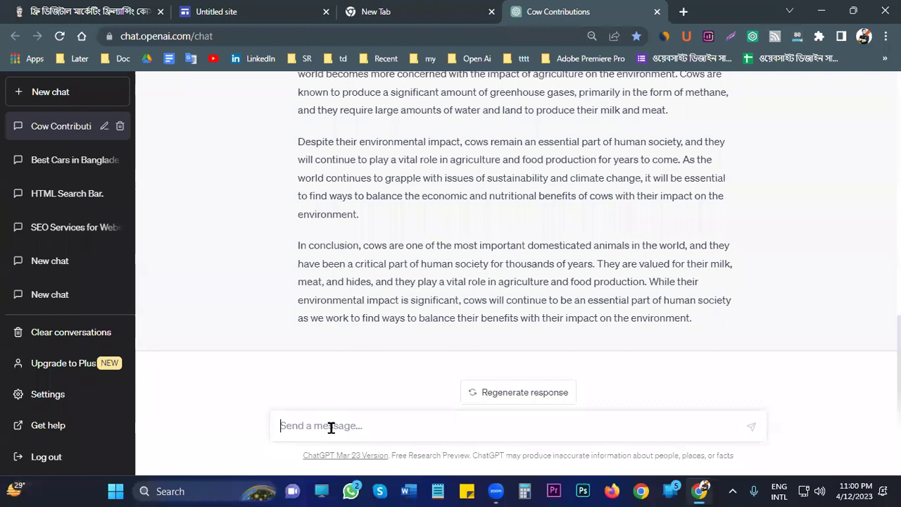
type("Sorry ")
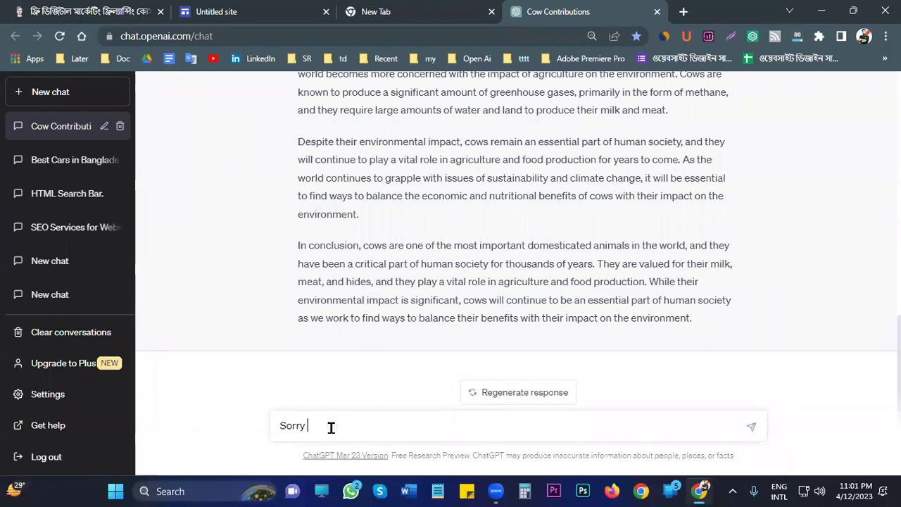
type("write about ")
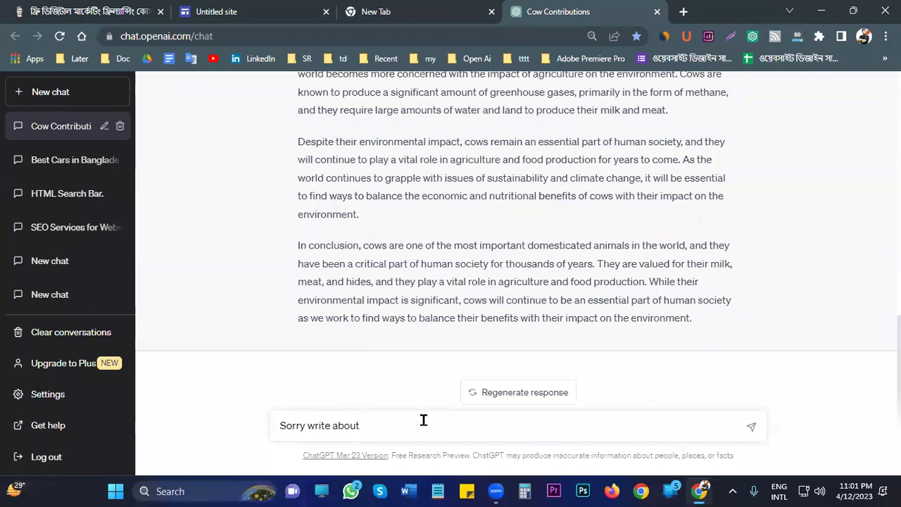
type("a Bangladeshi Cows")
key("shift+Return")
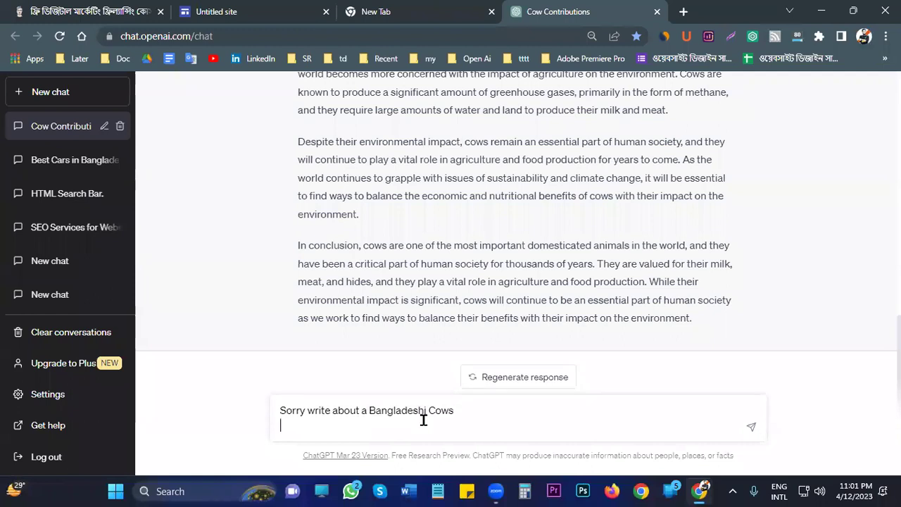
key("Return")
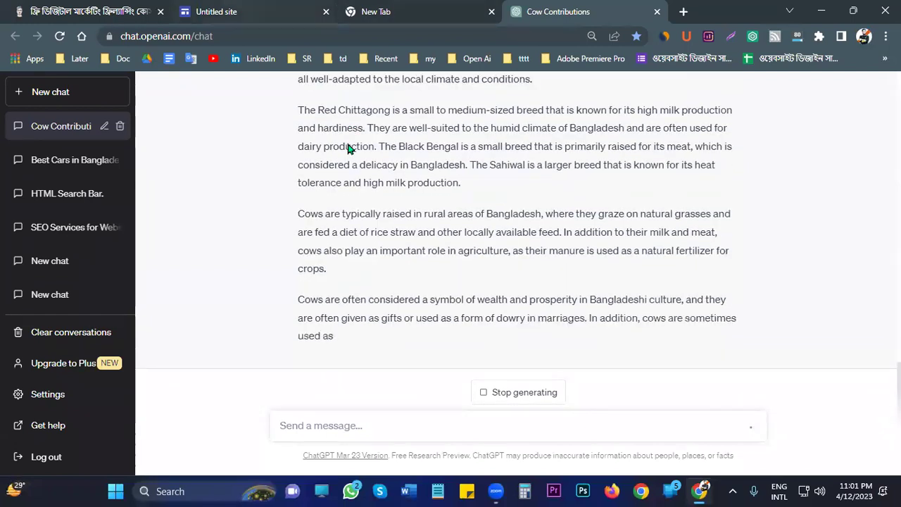
Return to the Google Sites page and rename the untitled site "Cow"
left_click(216, 11)
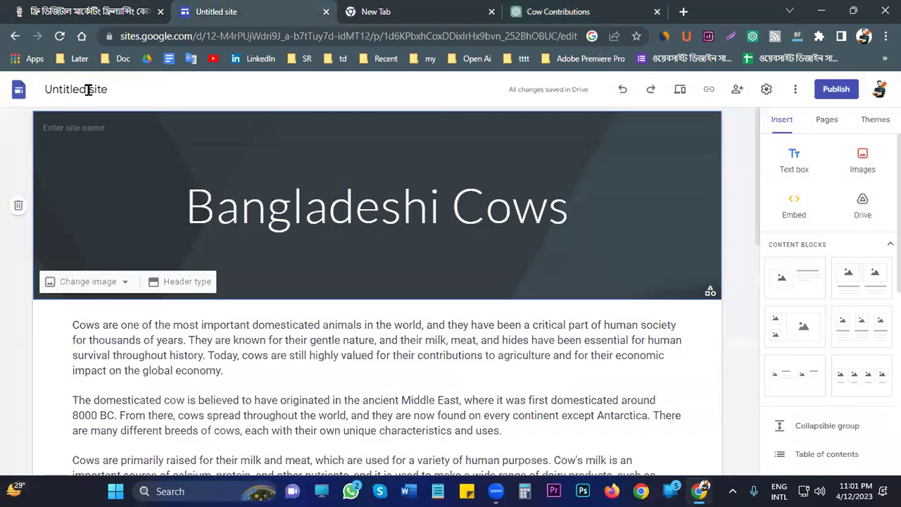
left_click(130, 89)
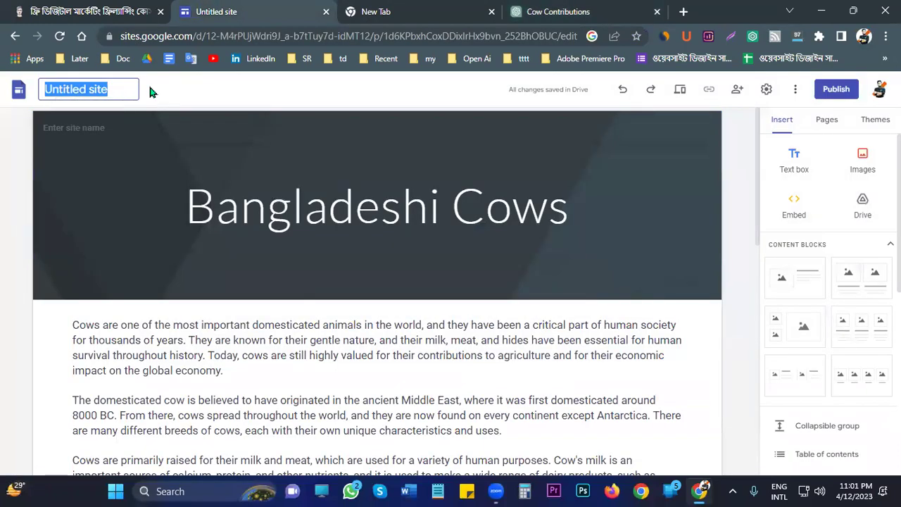
type("Co")
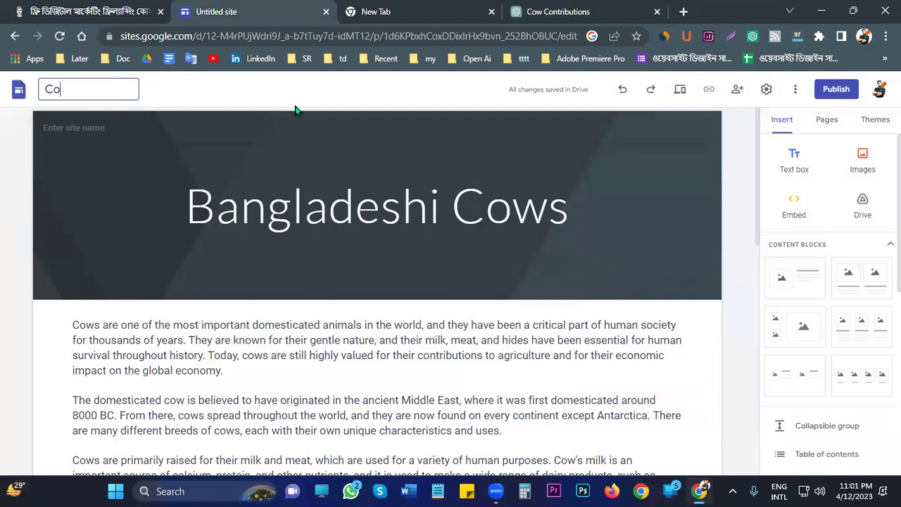
type("w")
key("Return")
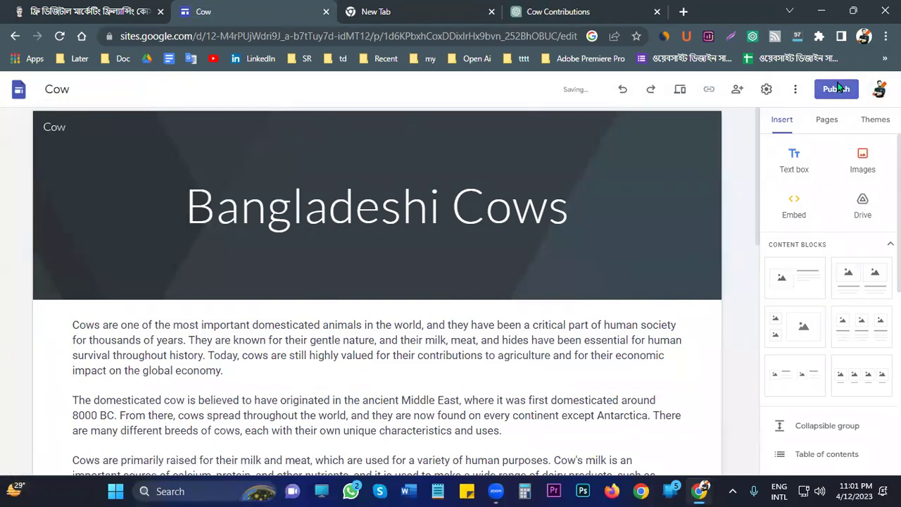
Start publishing the site to the web, trying the web addresses "cow" and "cowofbd" before entering "cowbd"
left_click(837, 89)
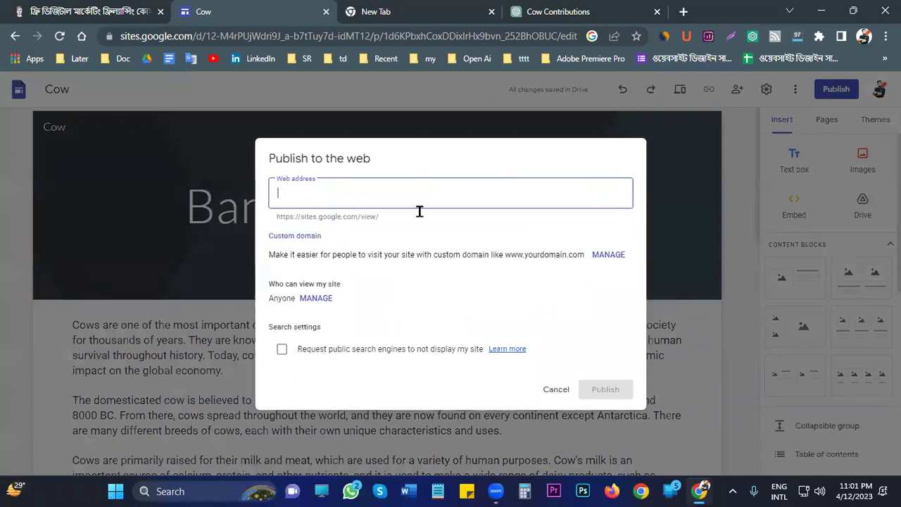
type("cow")
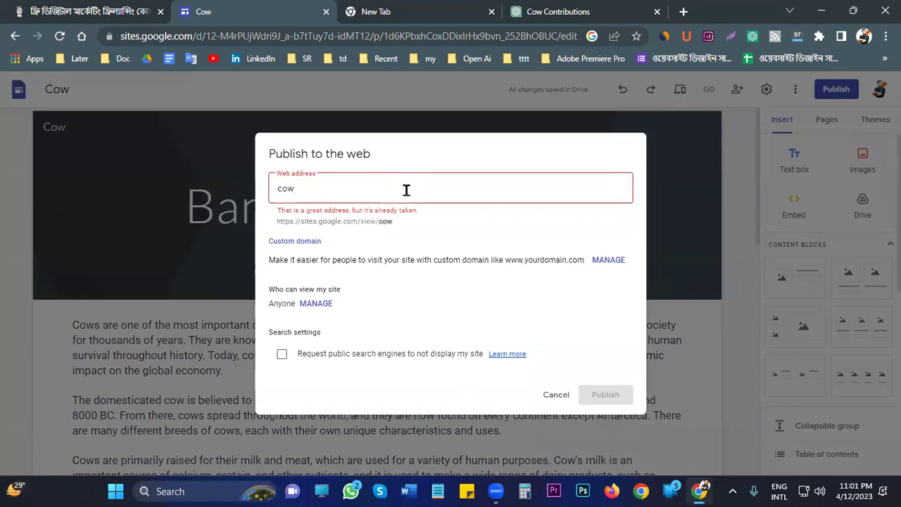
type("ofbd")
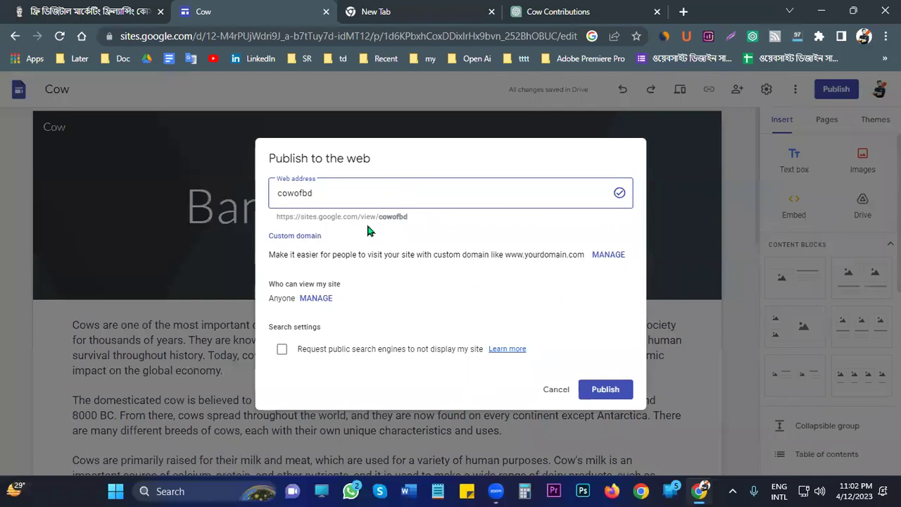
key("BackSpace")
key("BackSpace")
key("BackSpace")
key("BackSpace")
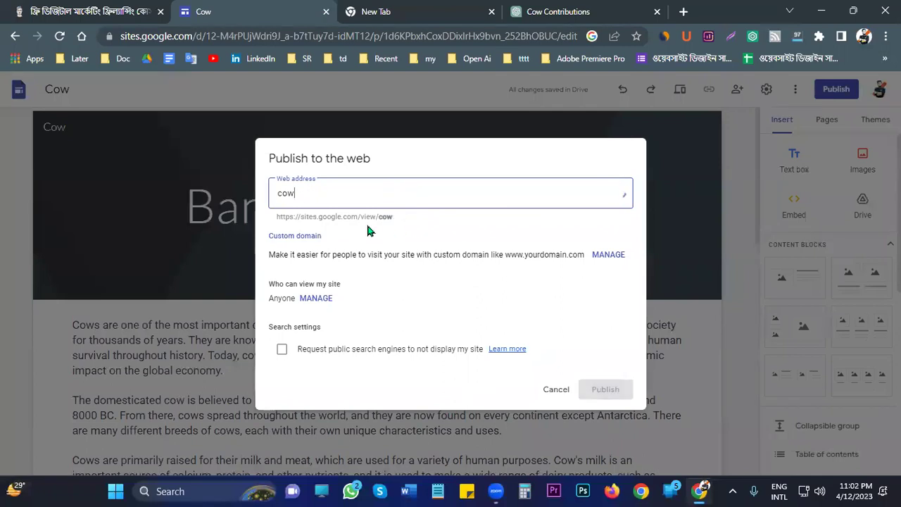
type("bd")
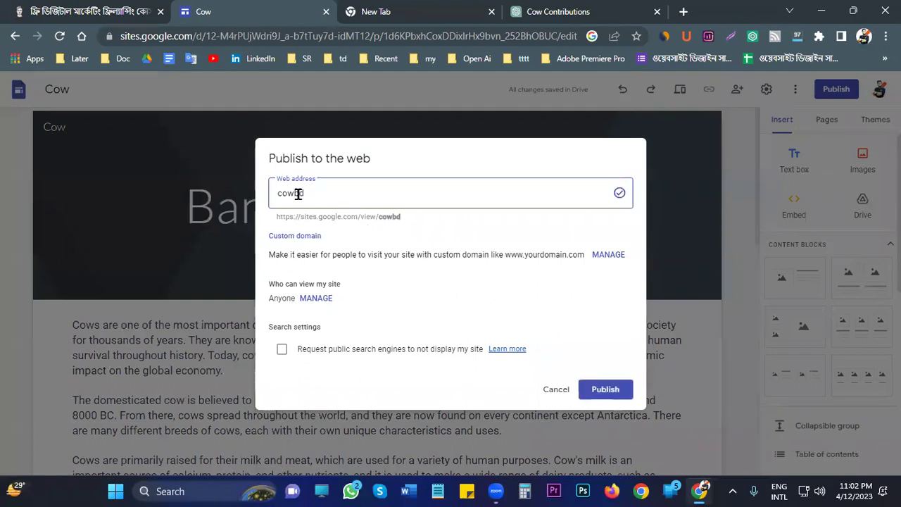
Change the web address to "bdcow" and publish the site
left_click_drag(294, 194, 262, 202)
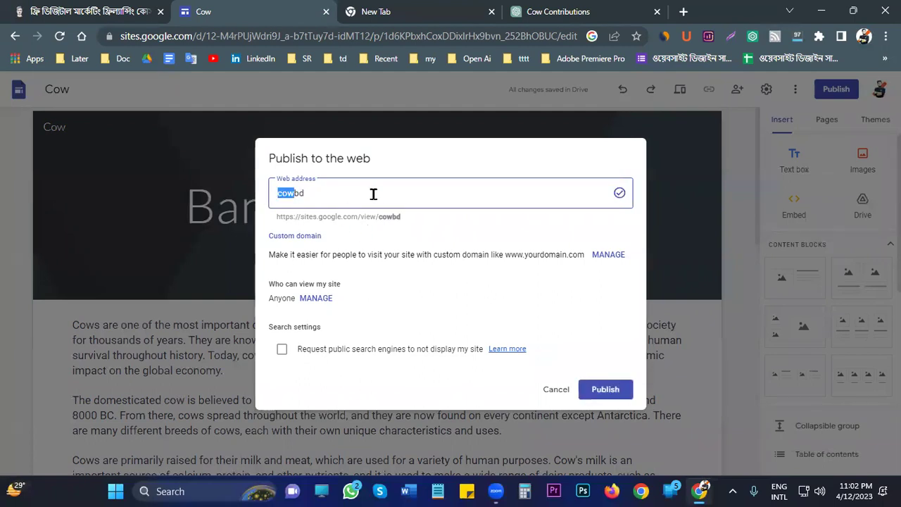
key("BackSpace")
type("cow")
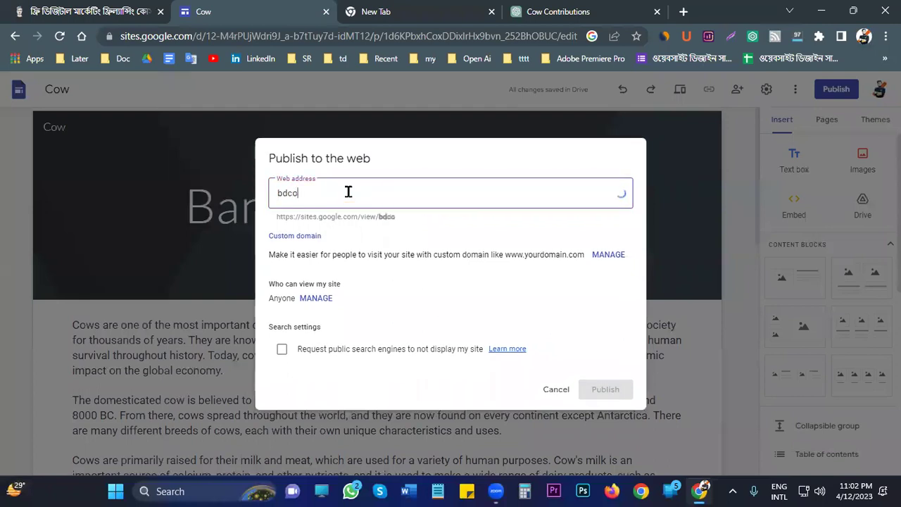
left_click(463, 157)
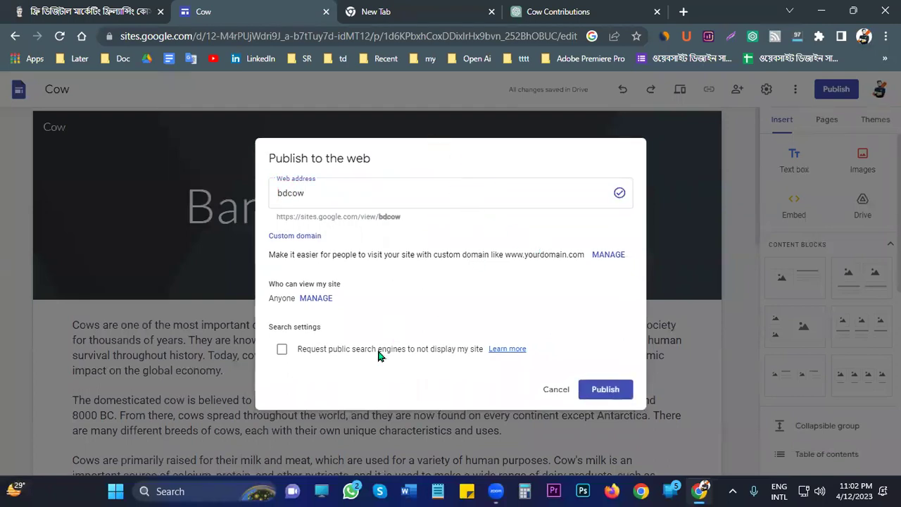
left_click(604, 391)
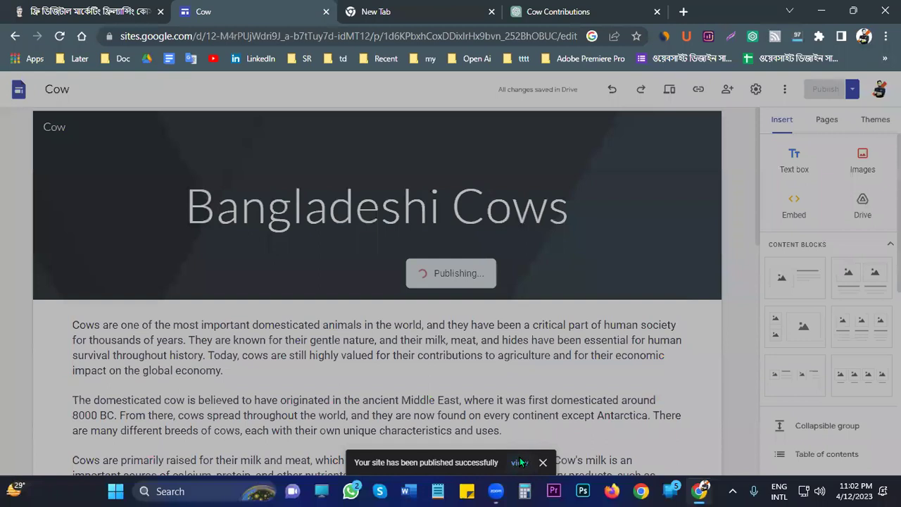
View the published Cow site and clear its web address from the browser
left_click(519, 462)
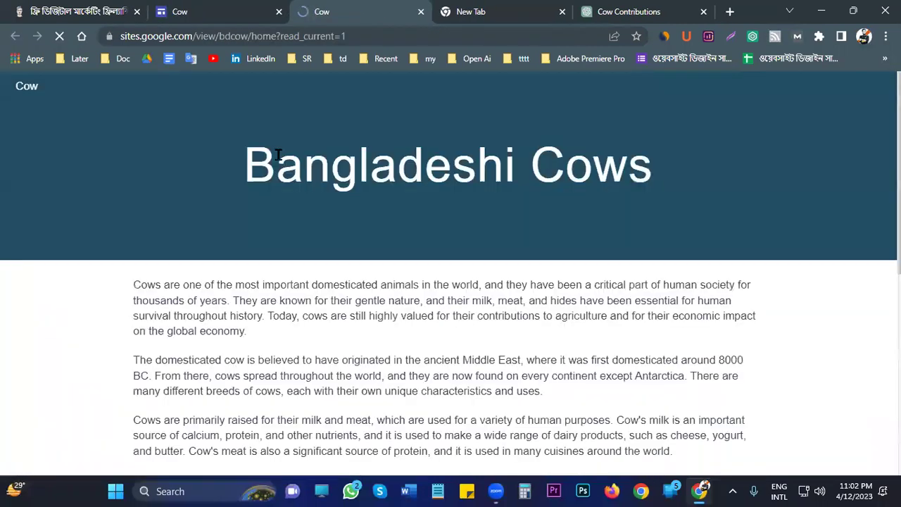
left_click(184, 36)
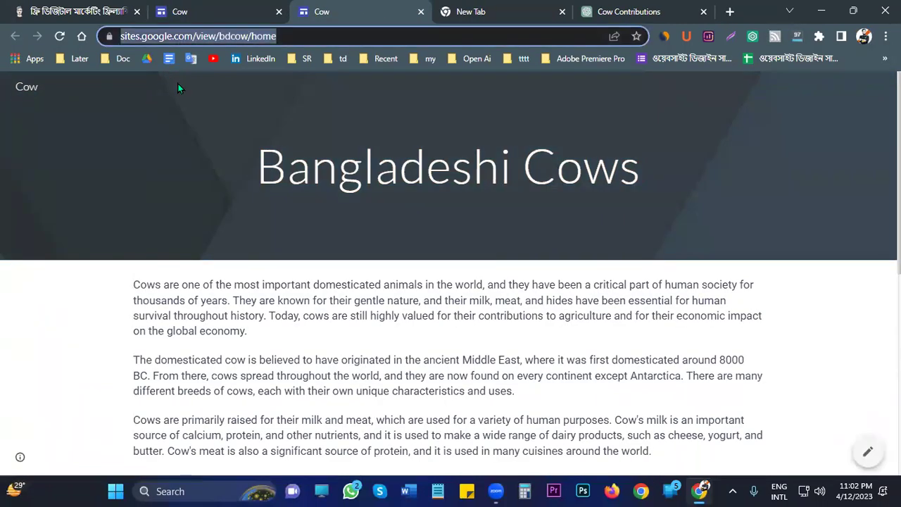
key("BackSpace")
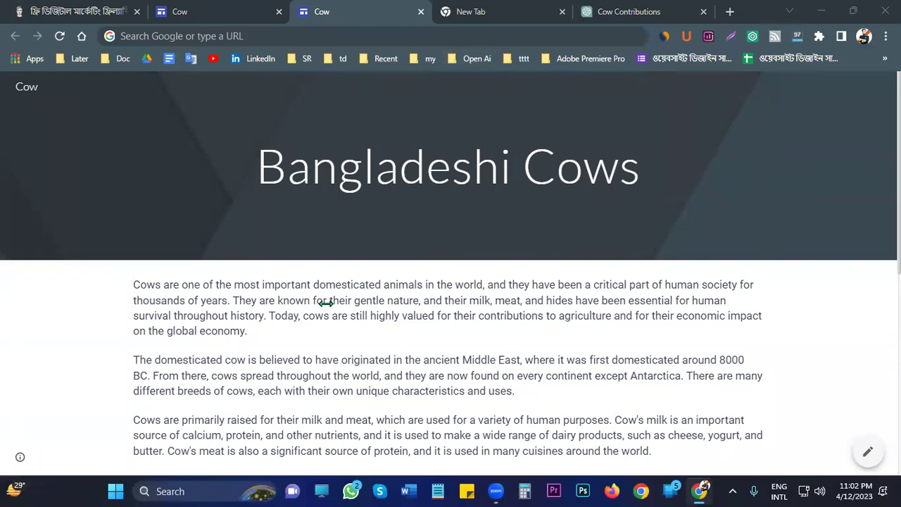
Look through the published cow article, follow its "problem-solving" link, and skim the linked page
scroll(312, 191, "down", 4)
scroll(312, 190, "up", 5)
scroll(521, 203, "down", 3)
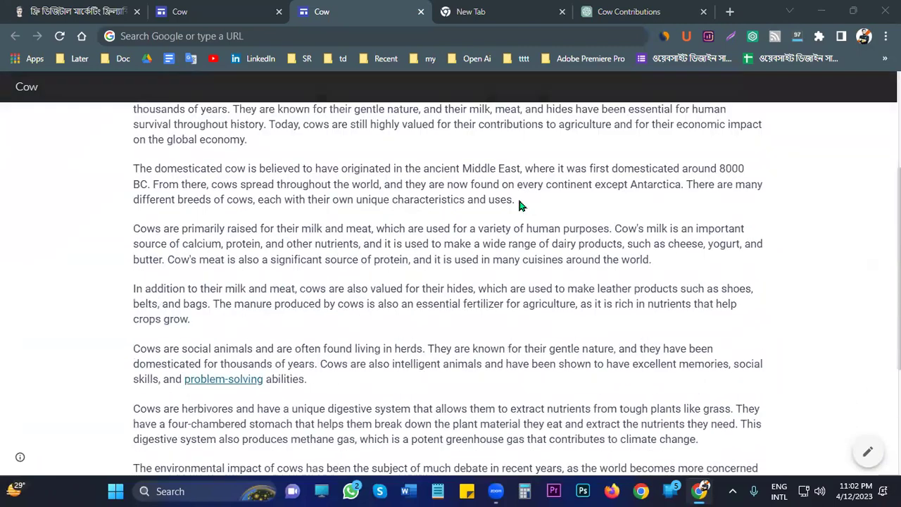
scroll(269, 191, "up", 3)
scroll(343, 214, "down", 5)
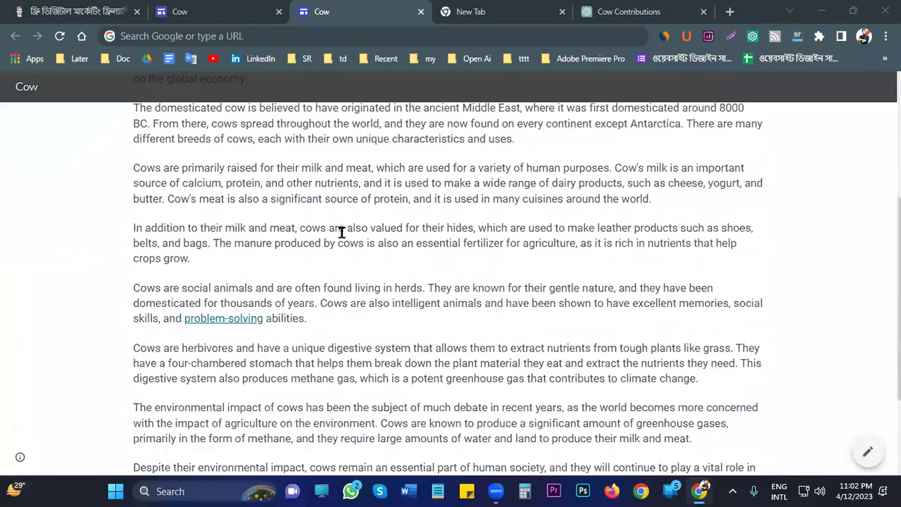
scroll(232, 314, "up", 1)
scroll(232, 315, "up", 1)
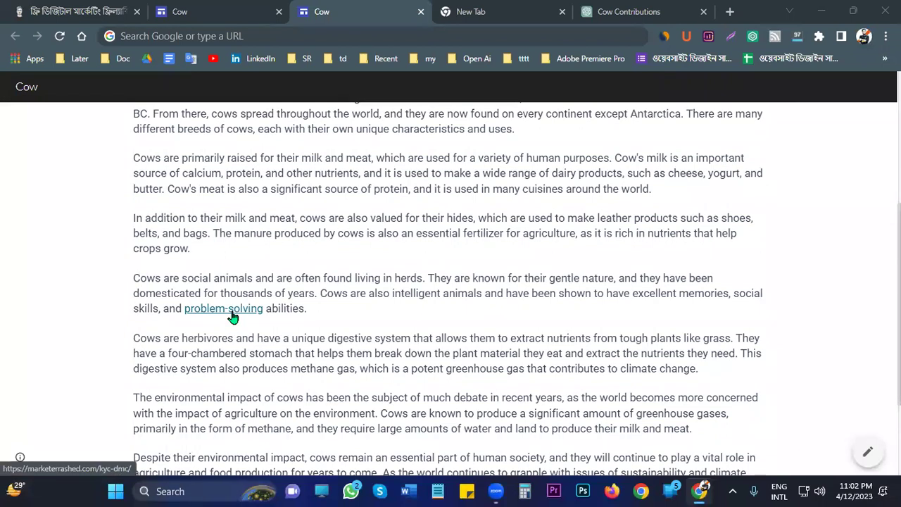
left_click(231, 311)
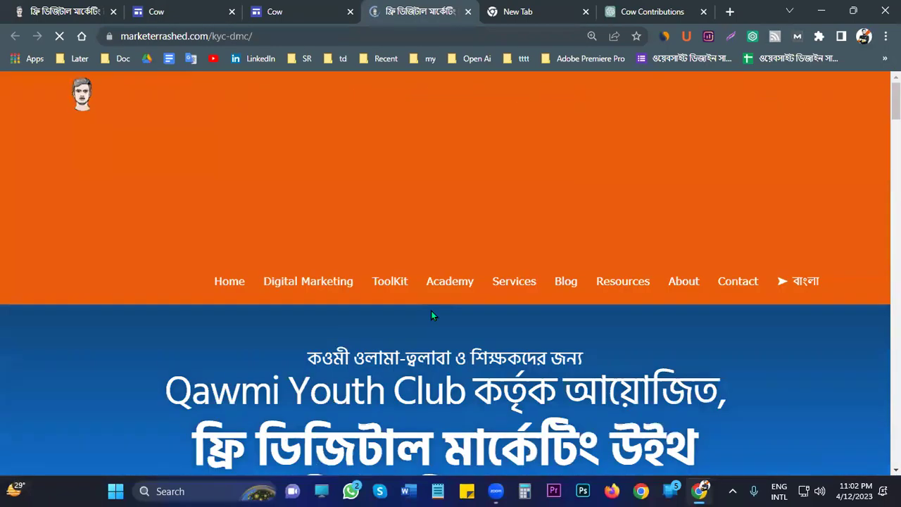
scroll(435, 302, "down", 10)
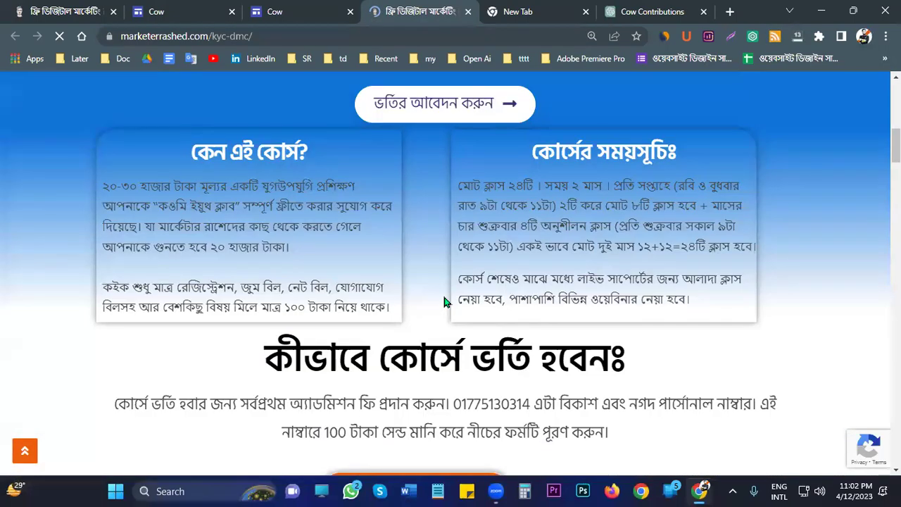
Skim the rest of the linked course page, from the course schedule to the student feedback and footer
scroll(393, 324, "down", 15)
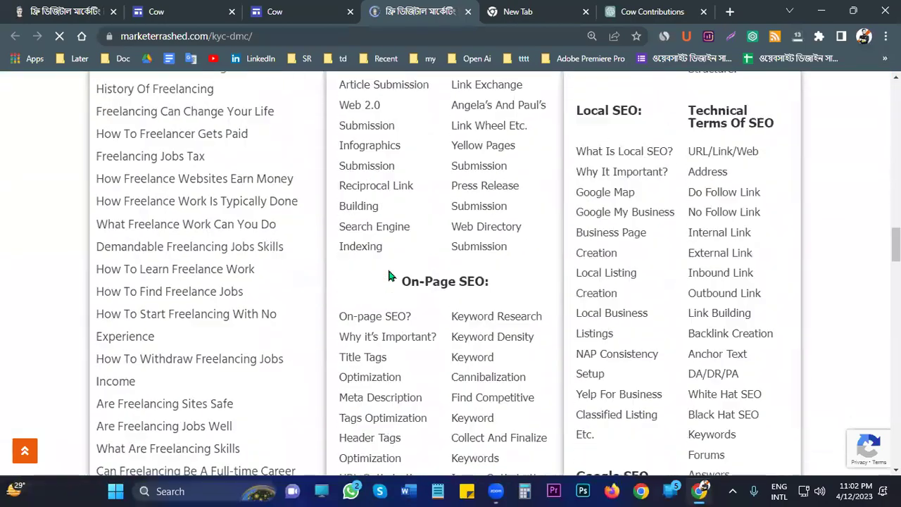
scroll(381, 266, "down", 20)
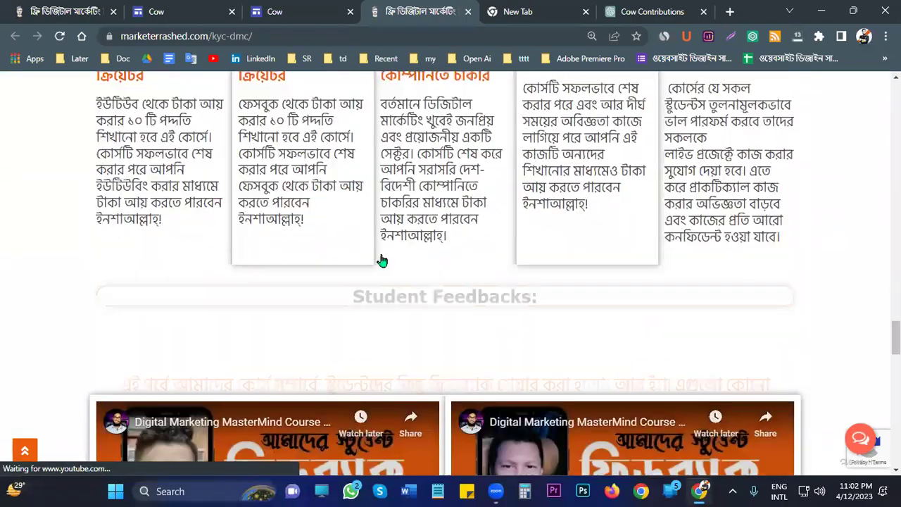
scroll(396, 255, "down", 20)
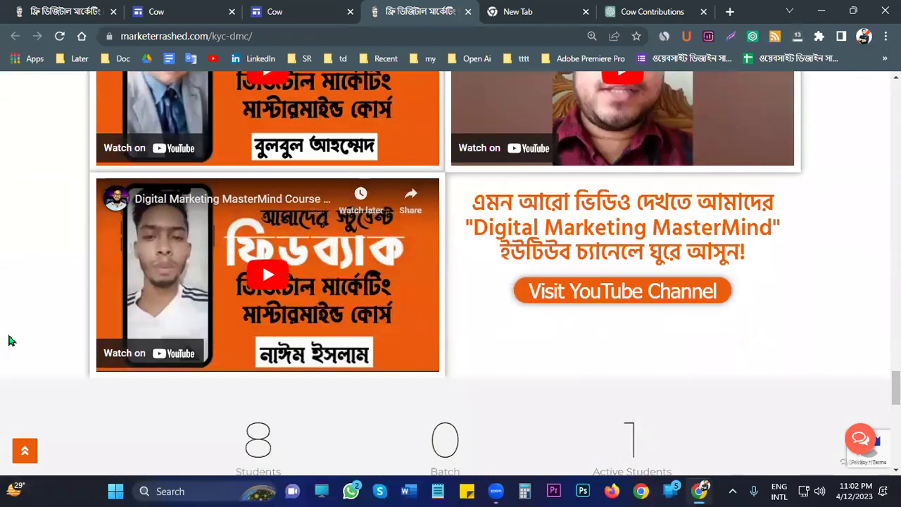
scroll(9, 340, "down", 2)
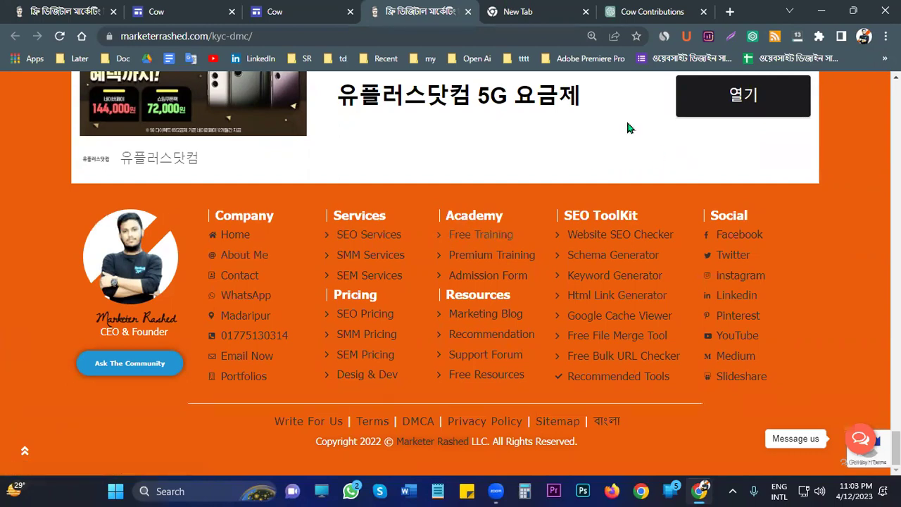
Close the empty new tab and, after a last look at the generated cow text, the ChatGPT tab
key("ctrl+Tab")
key("ctrl+w")
scroll(627, 322, "up", 10)
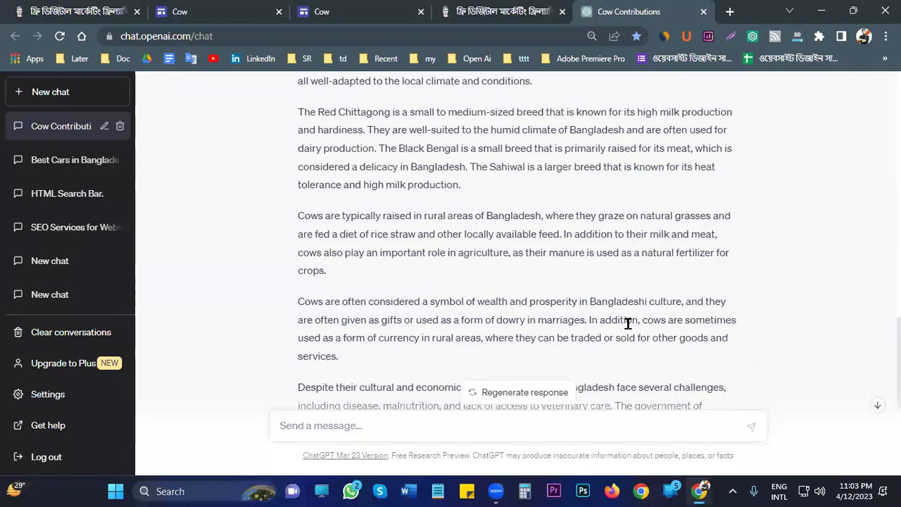
scroll(654, 318, "down", 20)
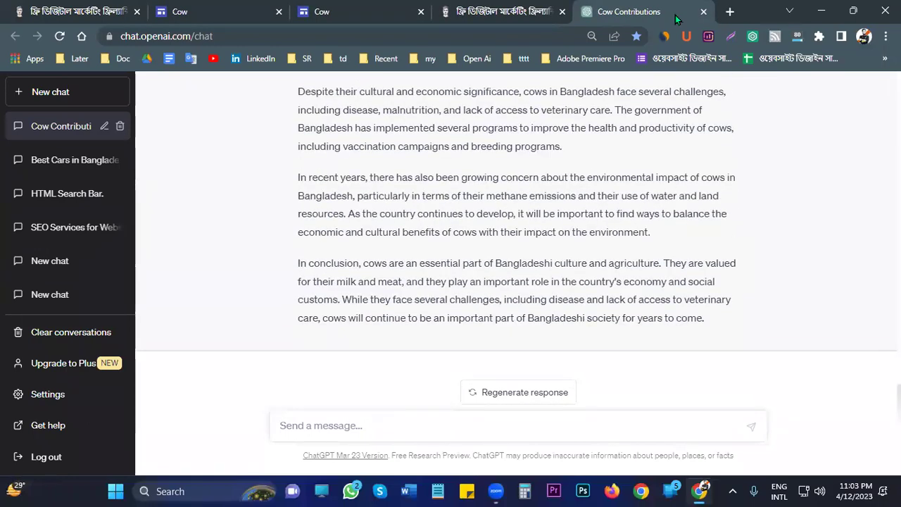
left_click(704, 12)
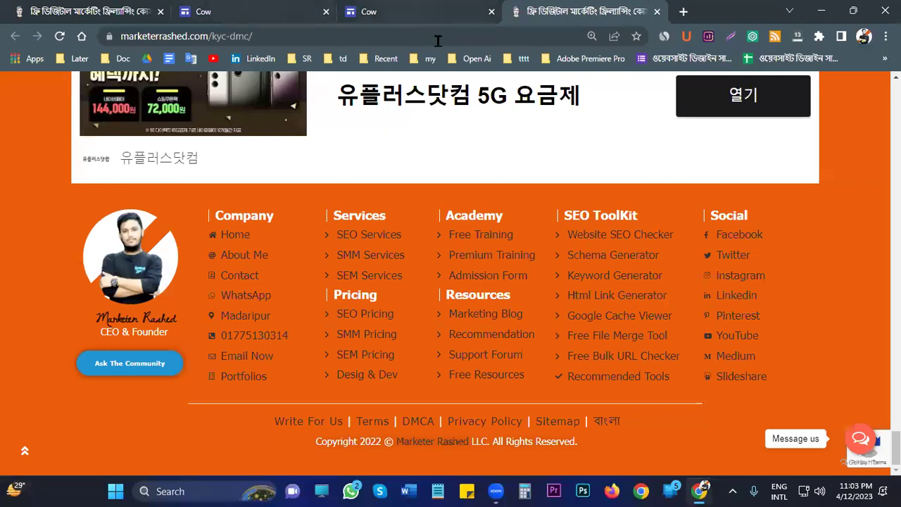
Review the published Bangladeshi Cows article, including its "problem-solving" link, and select the page's web address
left_click(423, 12)
scroll(446, 242, "down", 3)
scroll(446, 242, "up", 5)
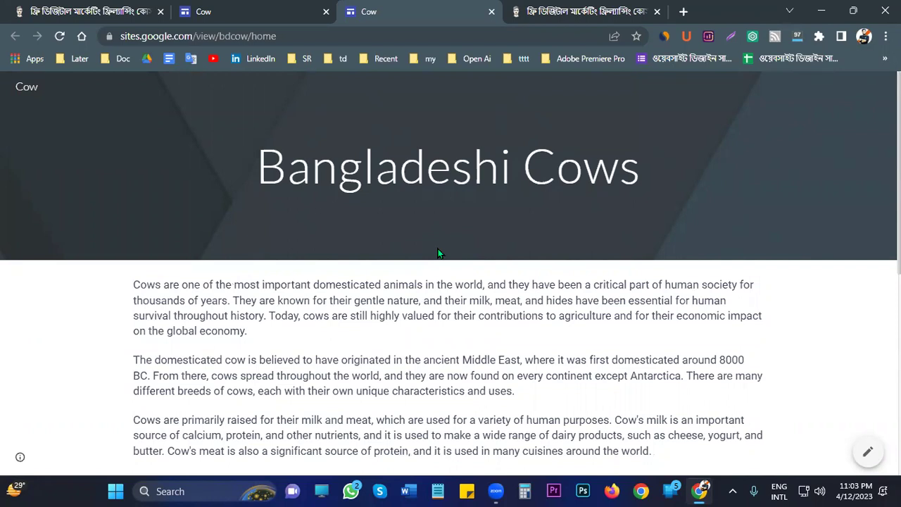
scroll(311, 254, "down", 1)
scroll(311, 252, "down", 3)
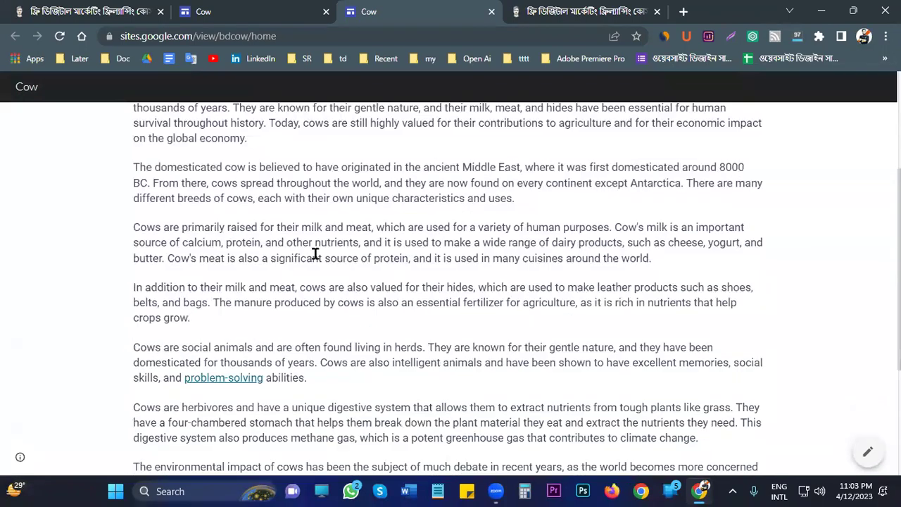
scroll(314, 250, "down", 2)
scroll(316, 233, "up", 5)
scroll(316, 232, "down", 3)
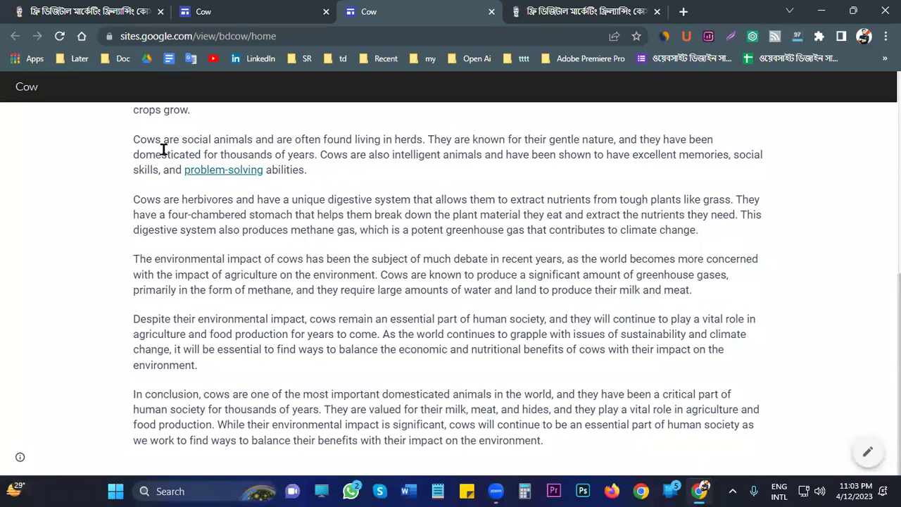
left_click(183, 36)
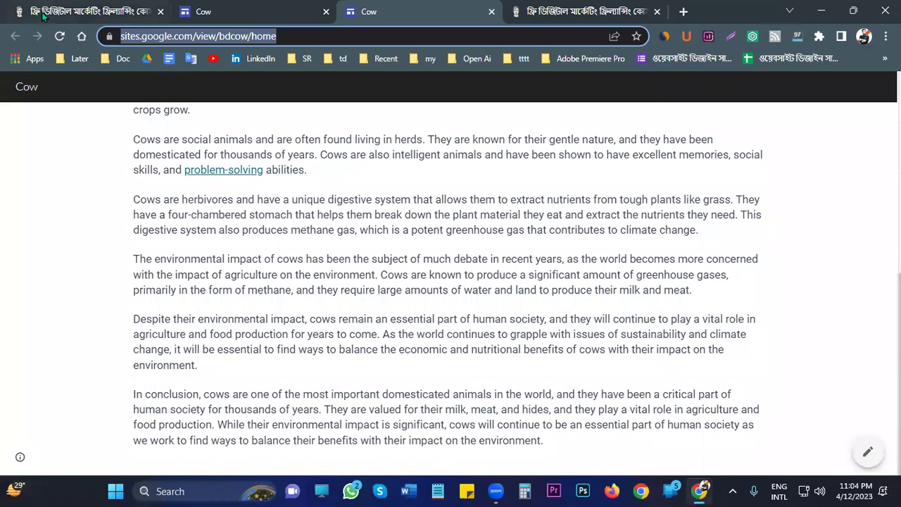
Look over the Off-Page SEO topics on the course page and highlight "Article Submission"
key("ctrl+1")
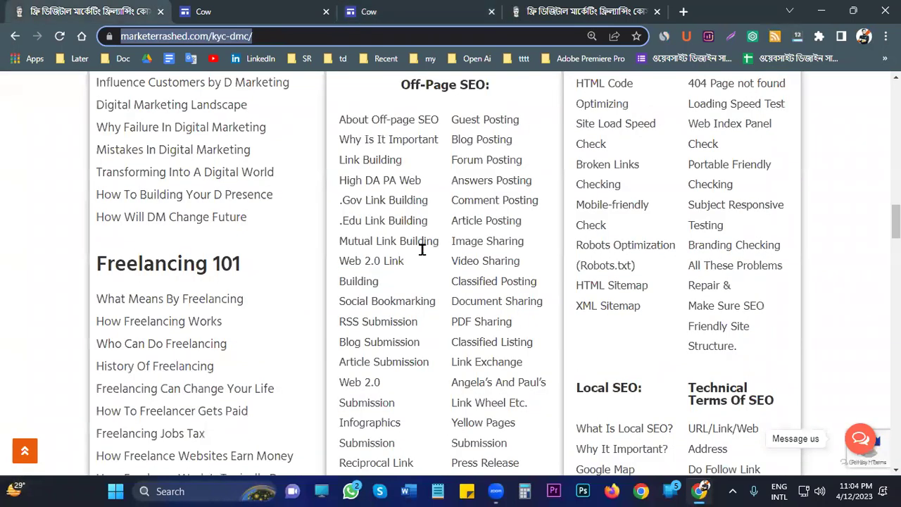
scroll(366, 359, "up", 2)
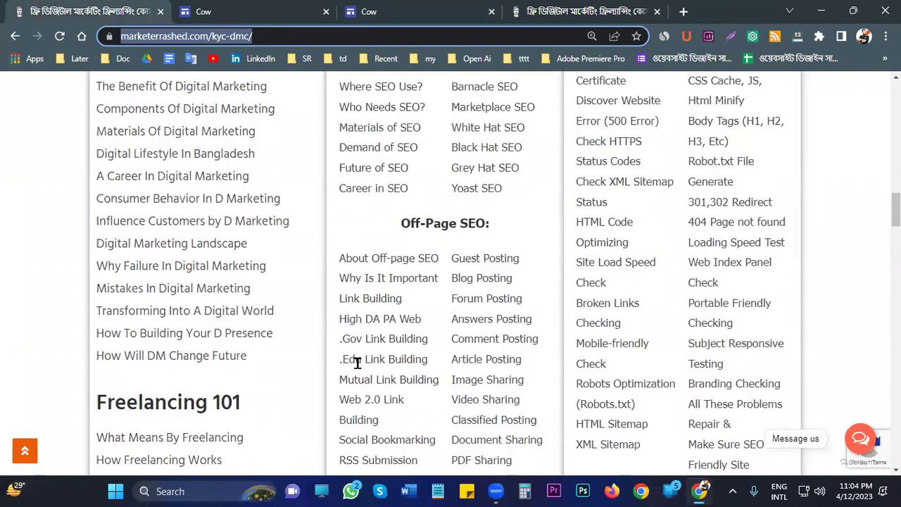
scroll(347, 343, "up", 2)
scroll(345, 345, "down", 2)
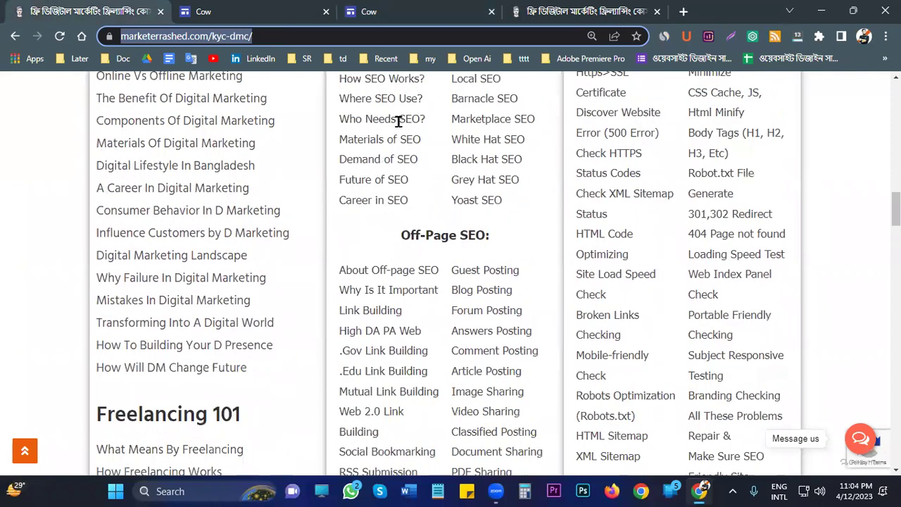
key("Escape")
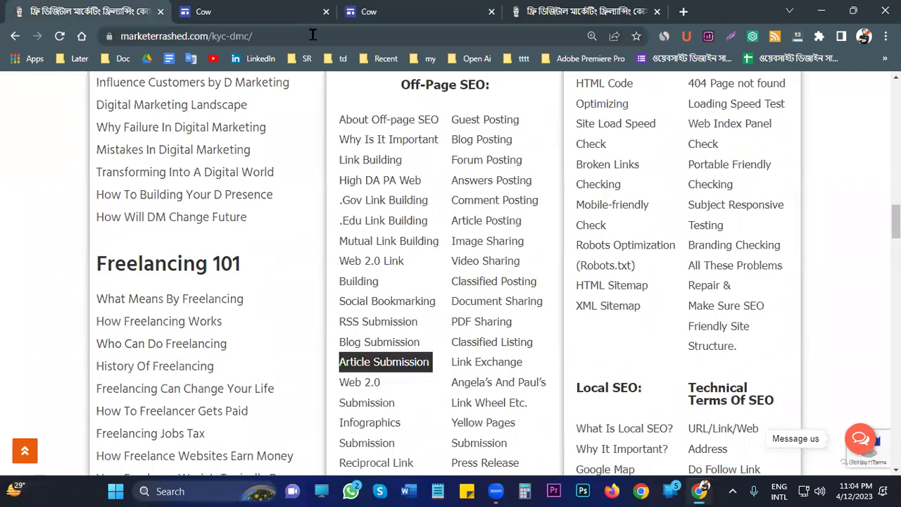
Search Google for "blog site in bangladesh" in place of the published cow page
key("ctrl+3")
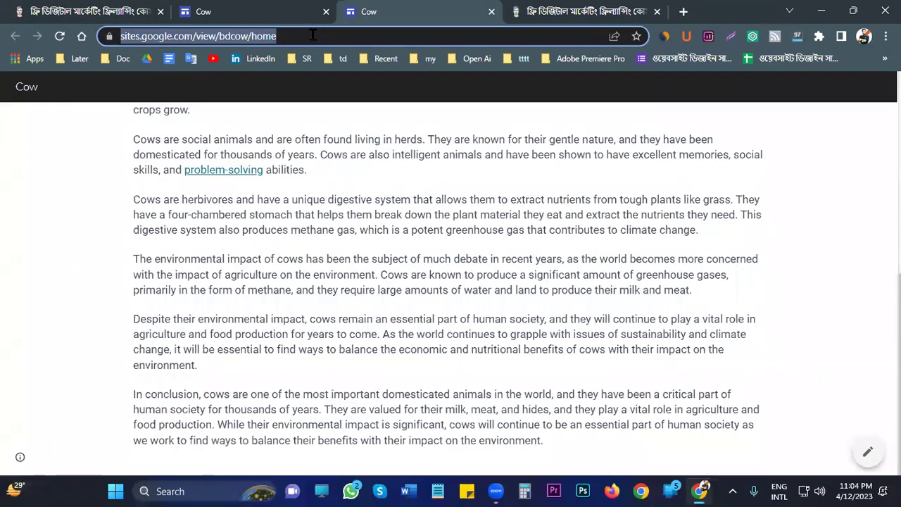
type("blog s")
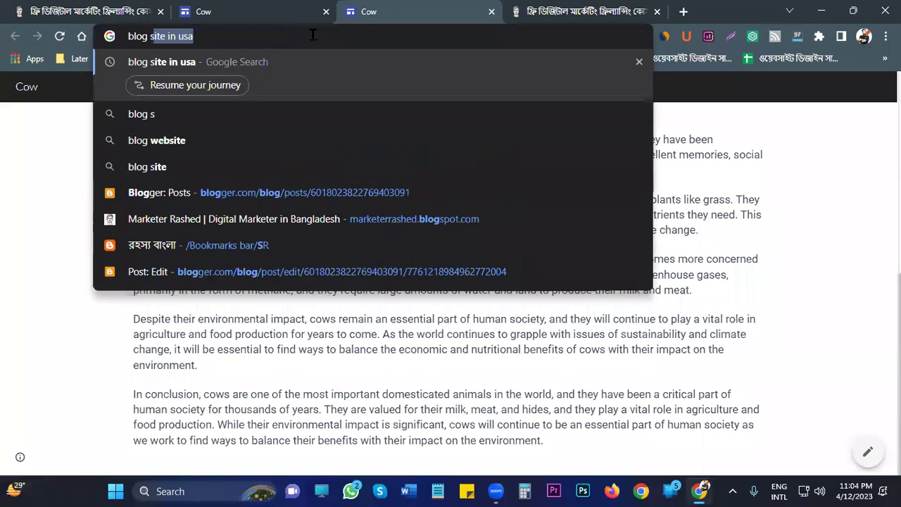
type("ite i")
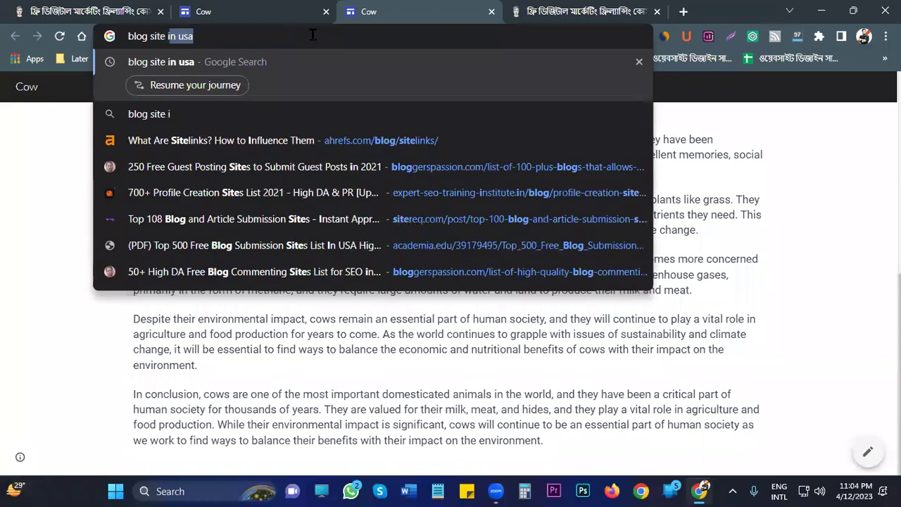
type("n banglade")
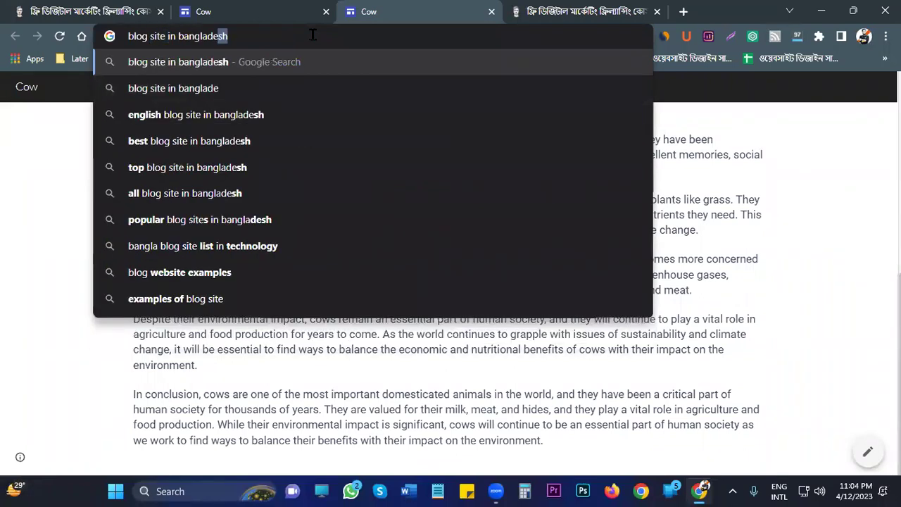
type("sh")
key("Return")
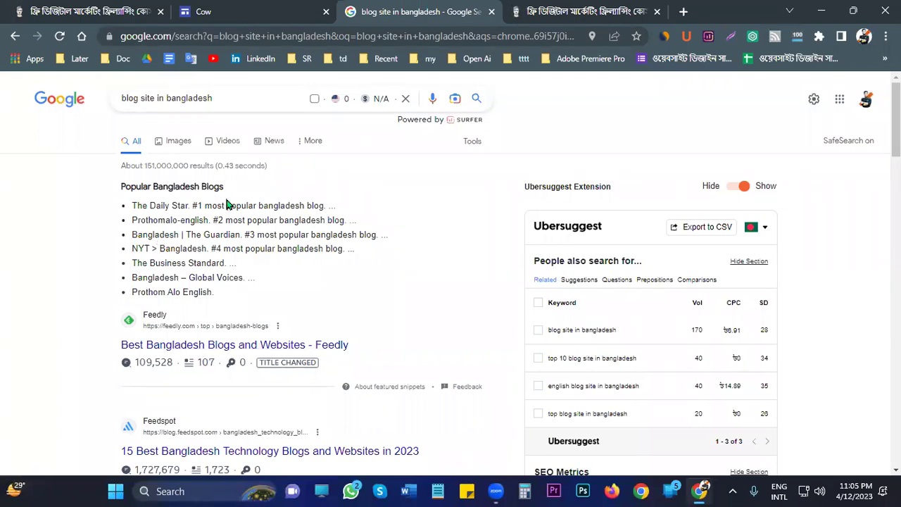
Open the Abohoman Bangla "All Bangla Blog Site" and pratiborton.com "All Bangla Blog Site List" results in new tabs
scroll(19, 310, "down", 3)
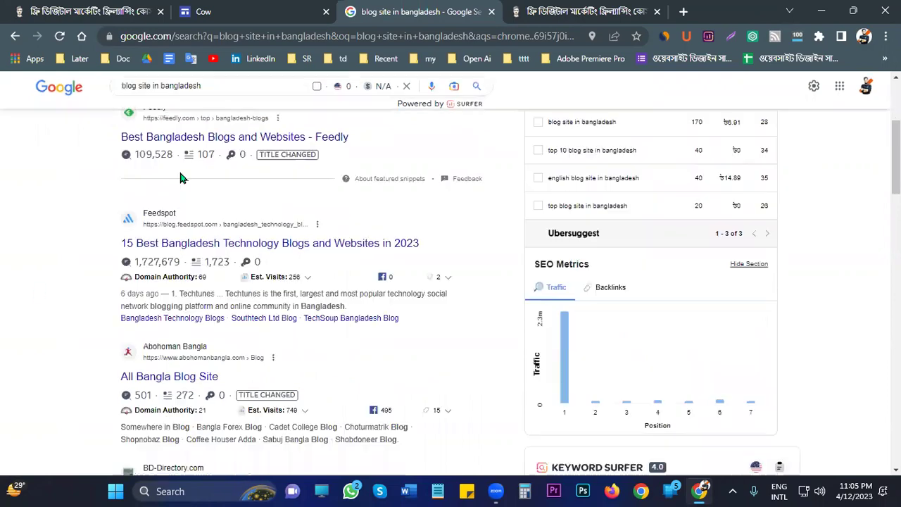
scroll(193, 315, "down", 1)
right_click(189, 304)
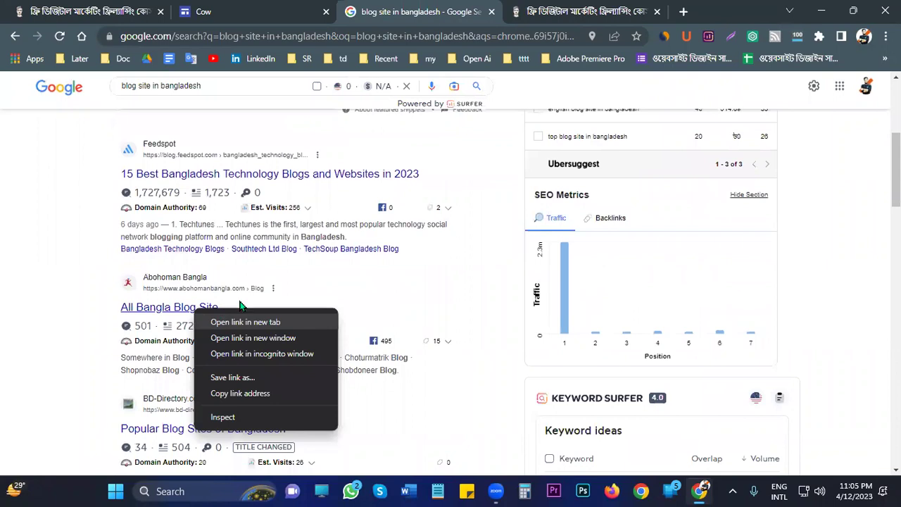
left_click(232, 310)
scroll(25, 351, "down", 1)
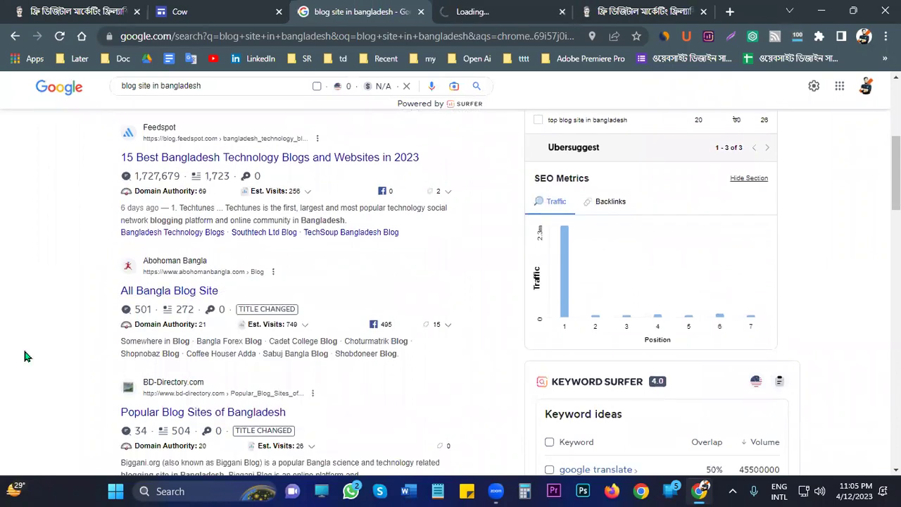
scroll(68, 352, "down", 1)
scroll(363, 234, "down", 2)
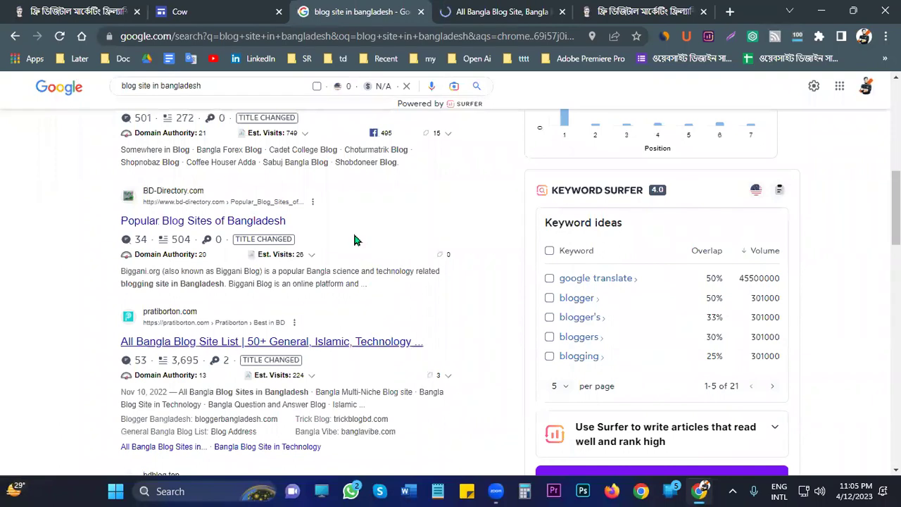
right_click(314, 344)
key("k")
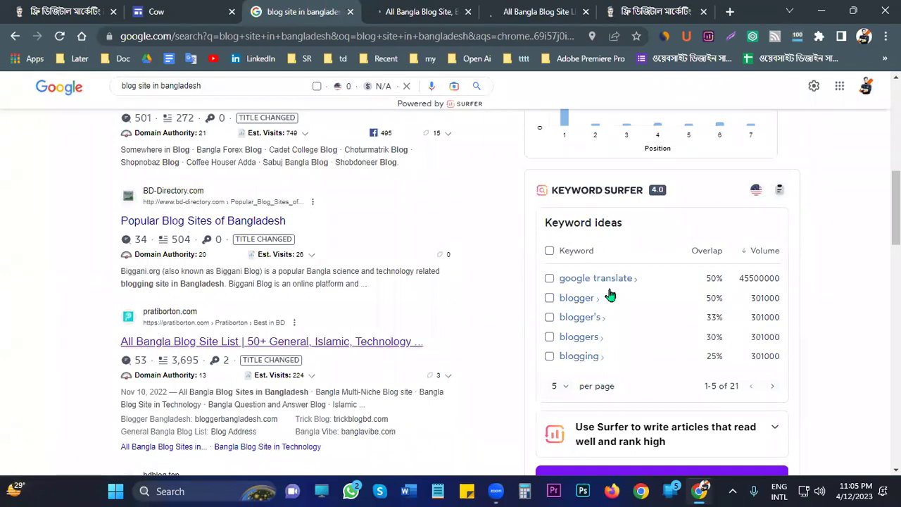
Open the Somewhere in Blog and Shopnobaz Blog links from the Abohoman Bangla directory in new tabs
key("ctrl+Tab")
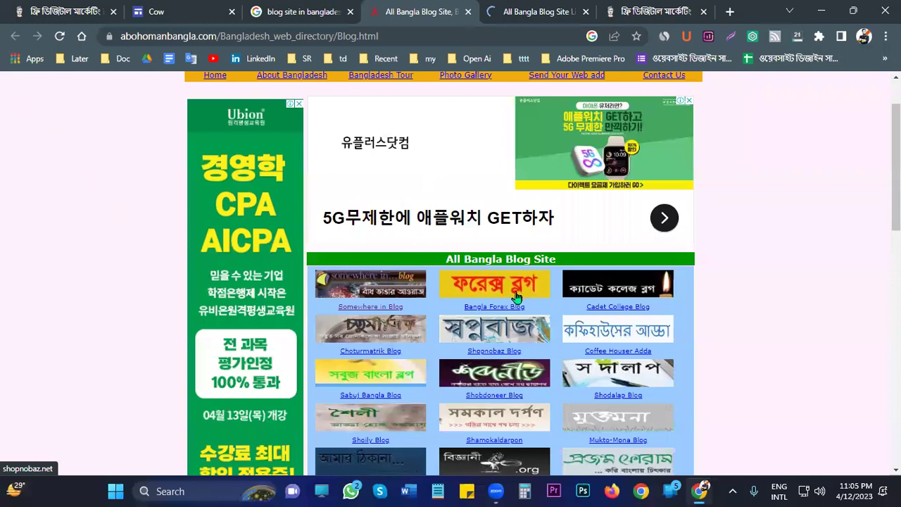
right_click(388, 284)
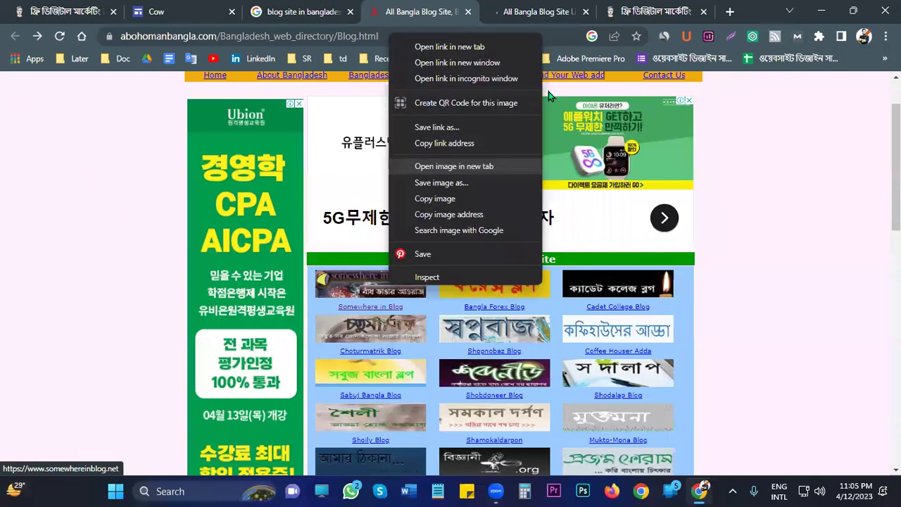
key("Return")
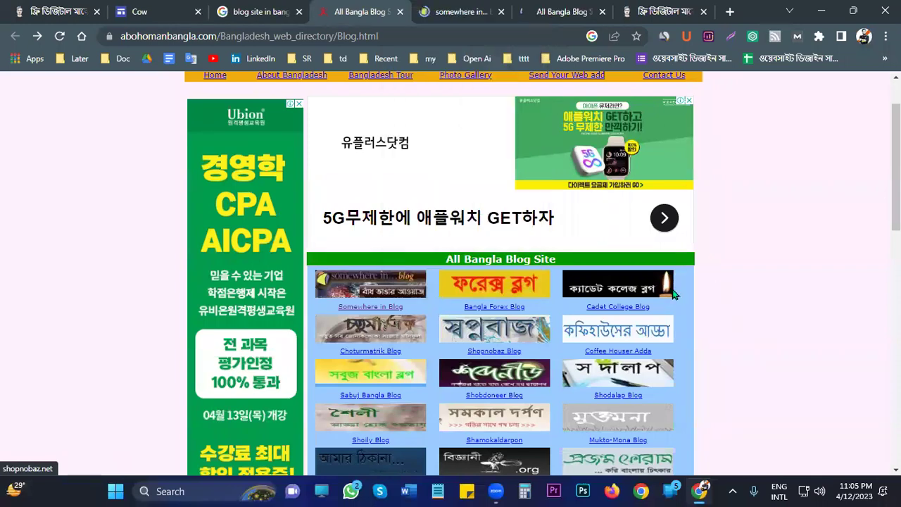
right_click(675, 301)
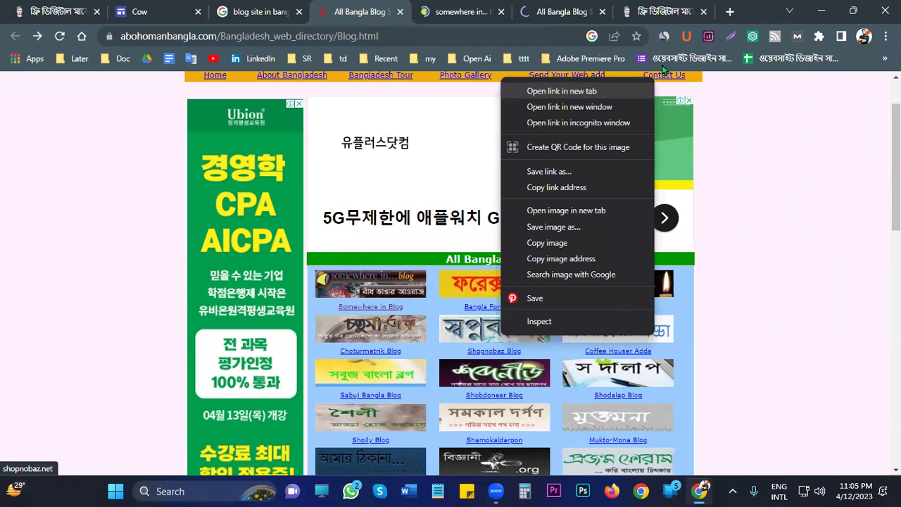
key("Return")
Open the Techtunes link from the blog directory in a new tab and look over the remaining blogs
scroll(667, 74, "down", 3)
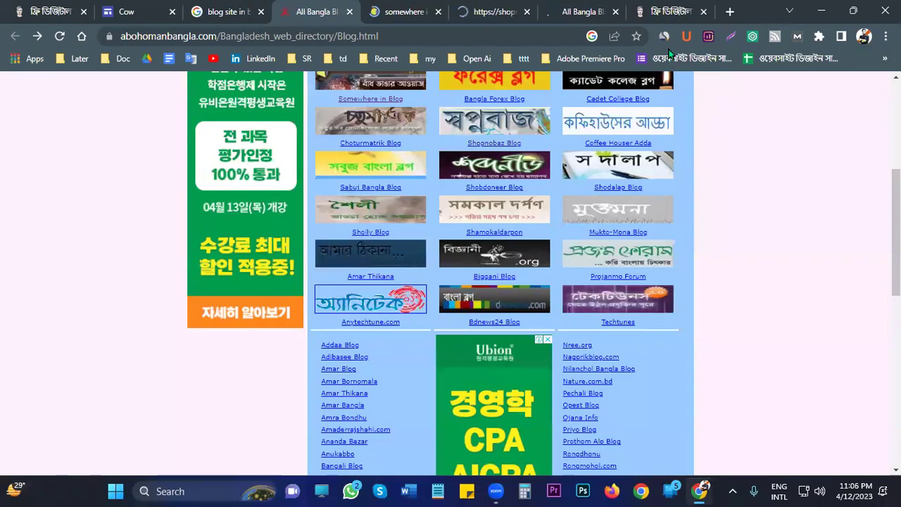
right_click(783, 235)
key("Return")
scroll(769, 256, "down", 1)
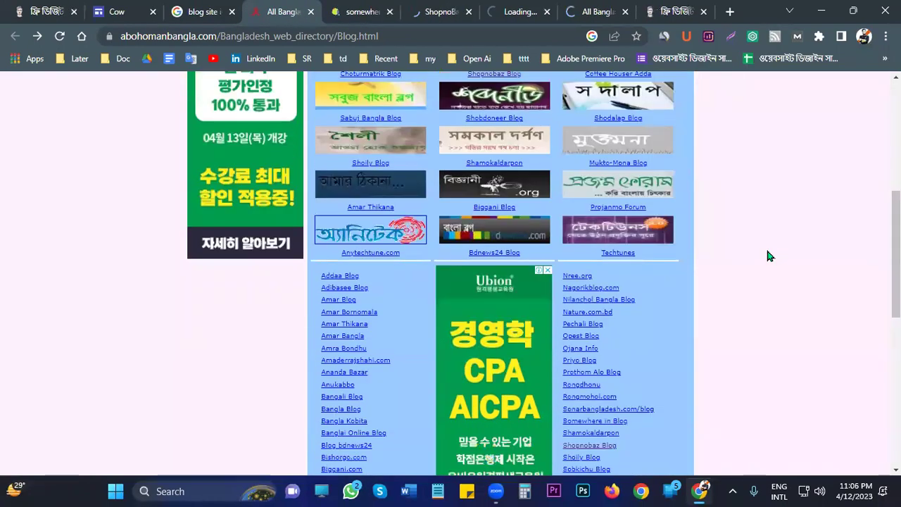
scroll(606, 298, "up", 2)
scroll(607, 300, "down", 2)
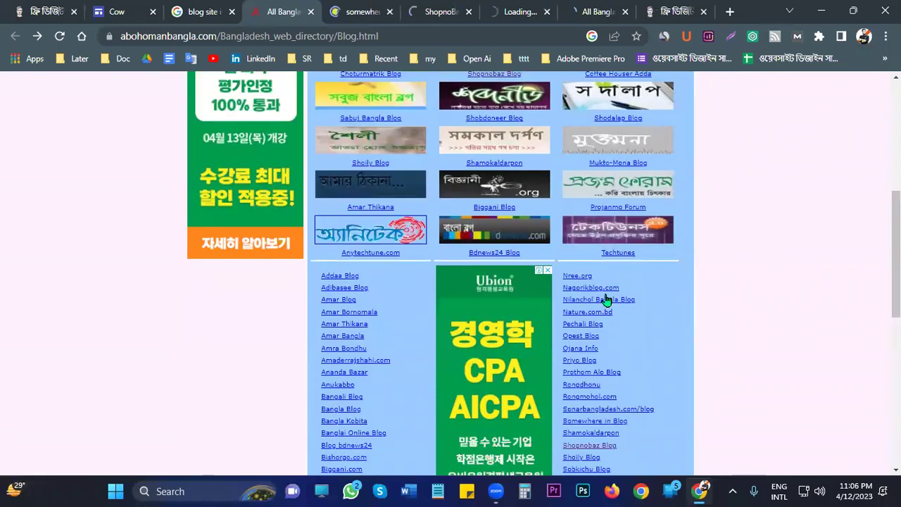
Open the Amar Thikana blog from the directory in a new tab
scroll(606, 300, "up", 1)
right_click(500, 262)
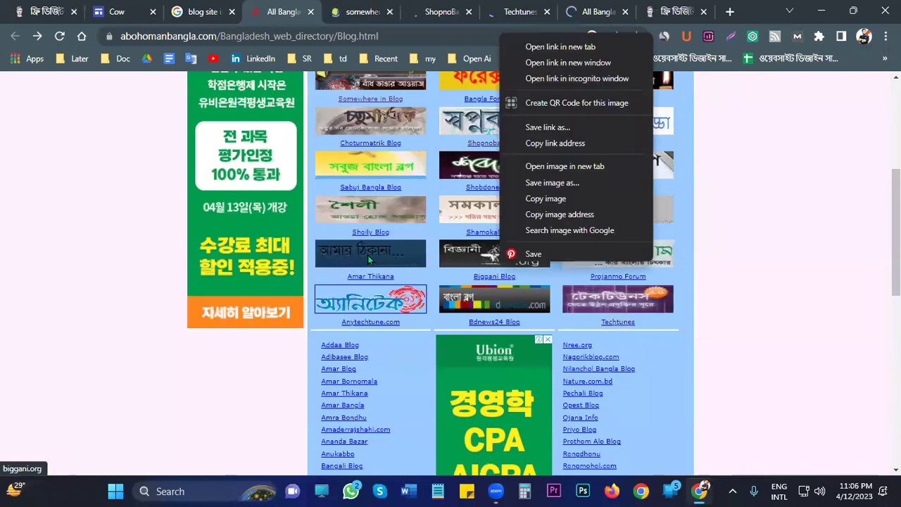
right_click(367, 255)
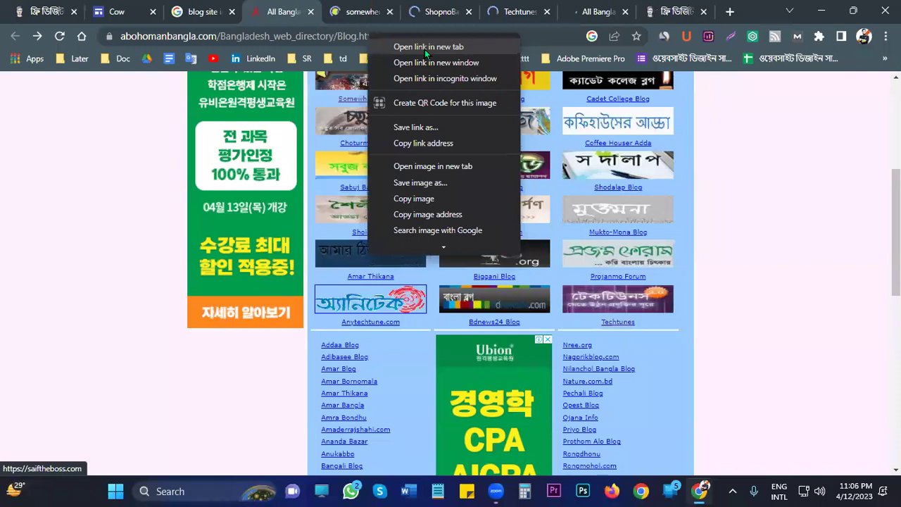
left_click(425, 49)
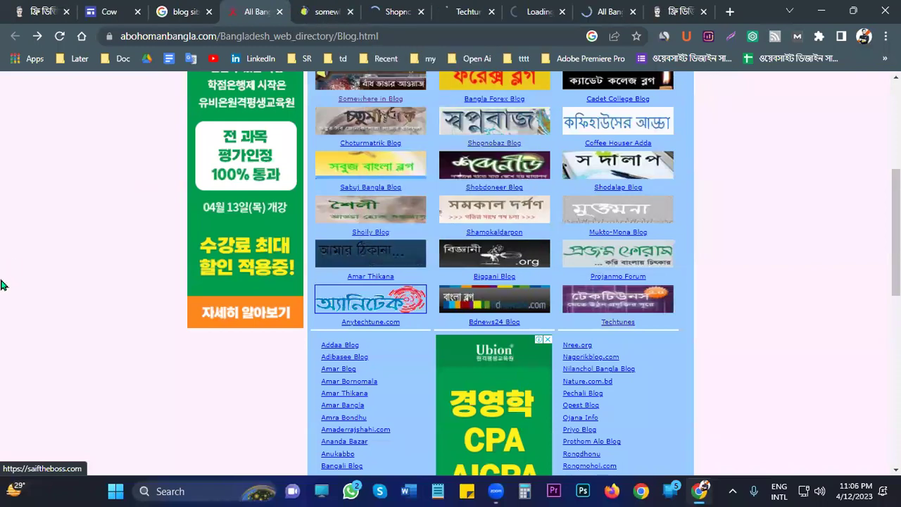
Log in to Somewhere in Blog with the saved account credentials
key("ctrl+Tab")
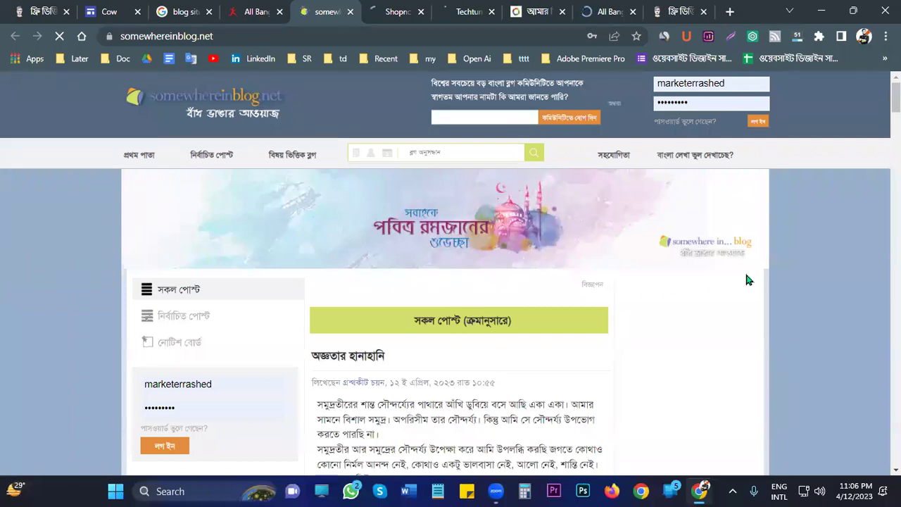
left_click(759, 122)
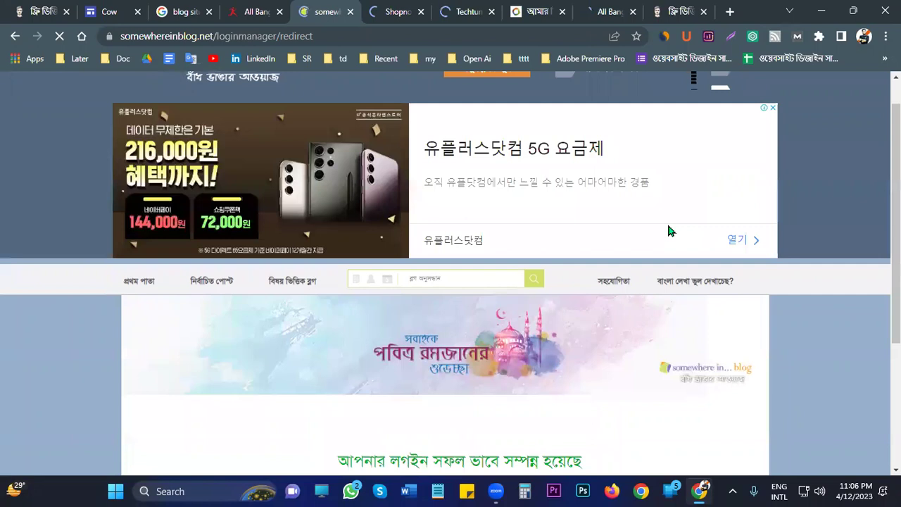
scroll(669, 231, "down", 3)
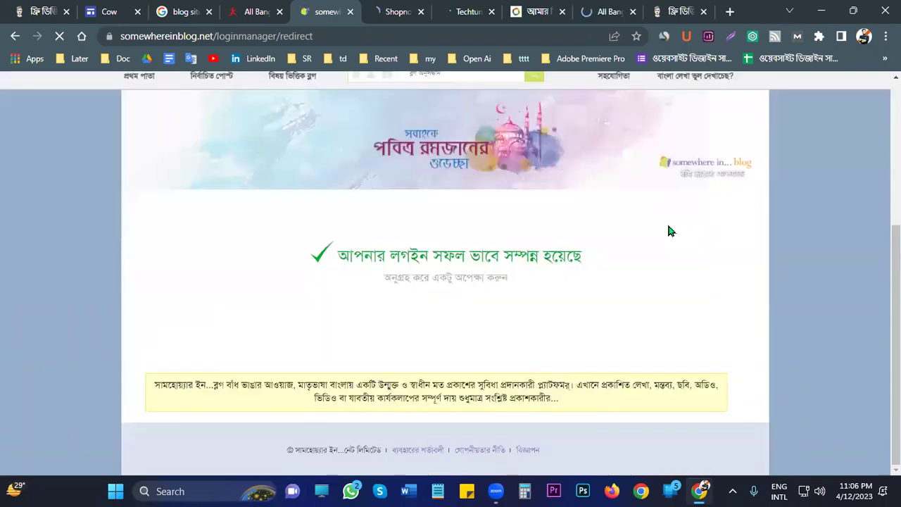
scroll(646, 234, "up", 3)
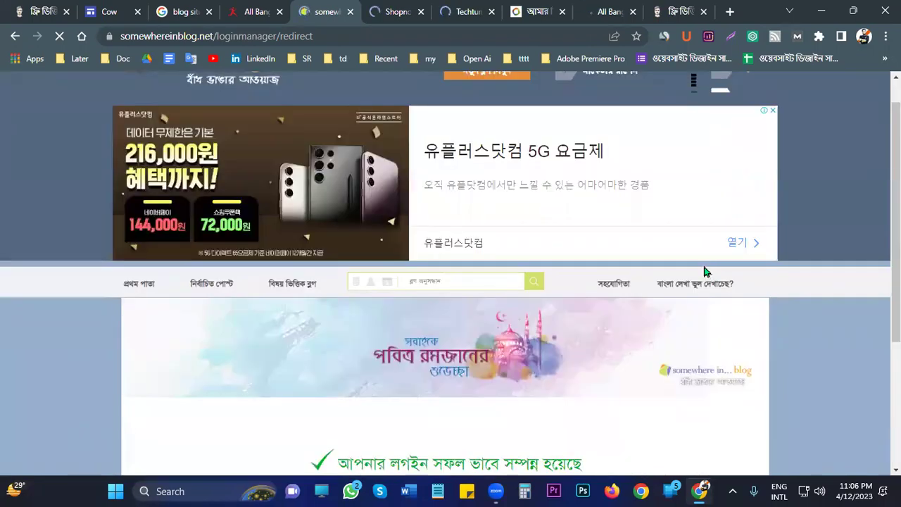
scroll(706, 271, "up", 1)
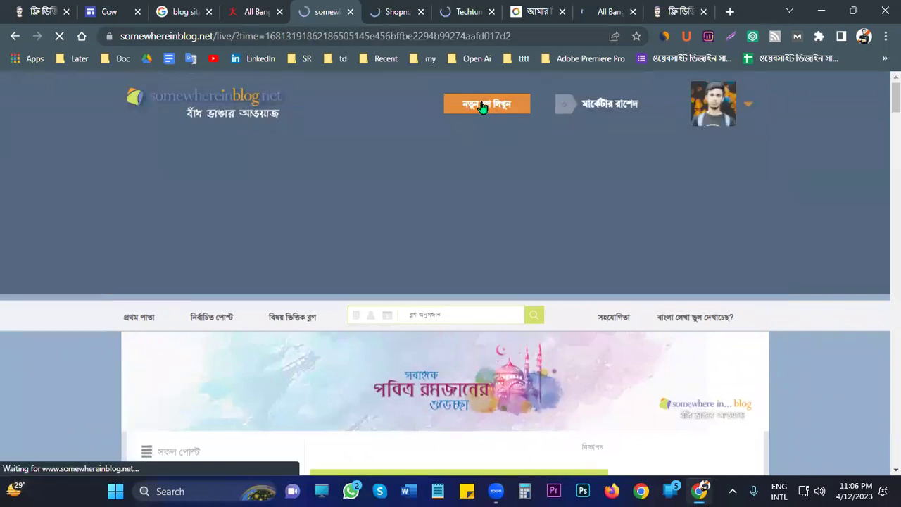
Start a new blog post on Somewhere in Blog and place the cursor in its title field
left_click(483, 105)
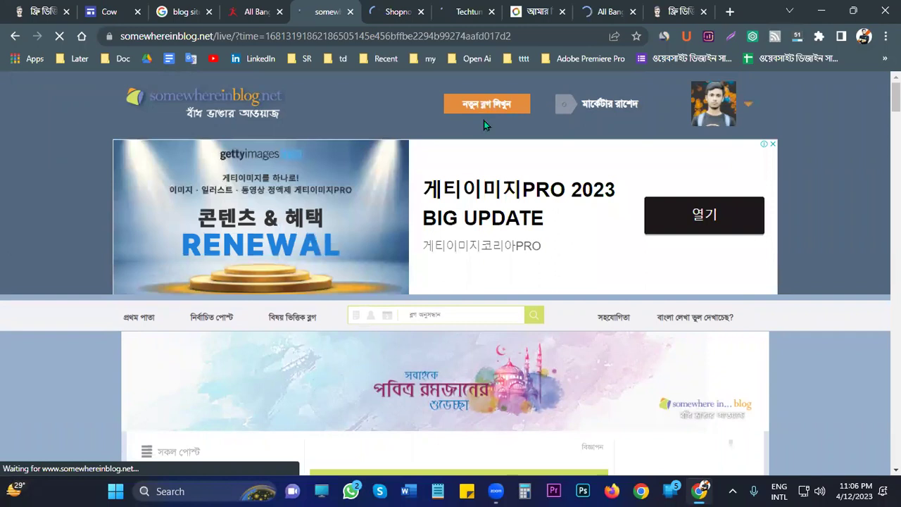
scroll(348, 211, "down", 2)
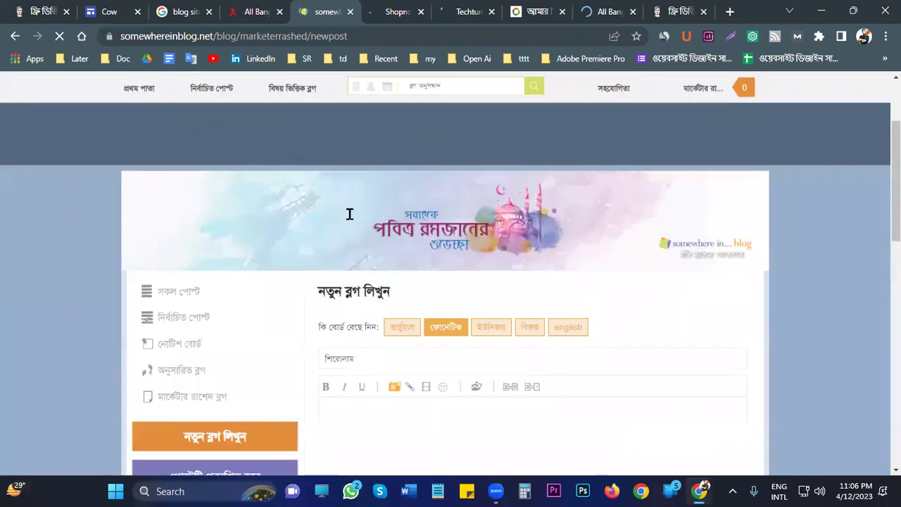
scroll(371, 205, "down", 2)
left_click(372, 206)
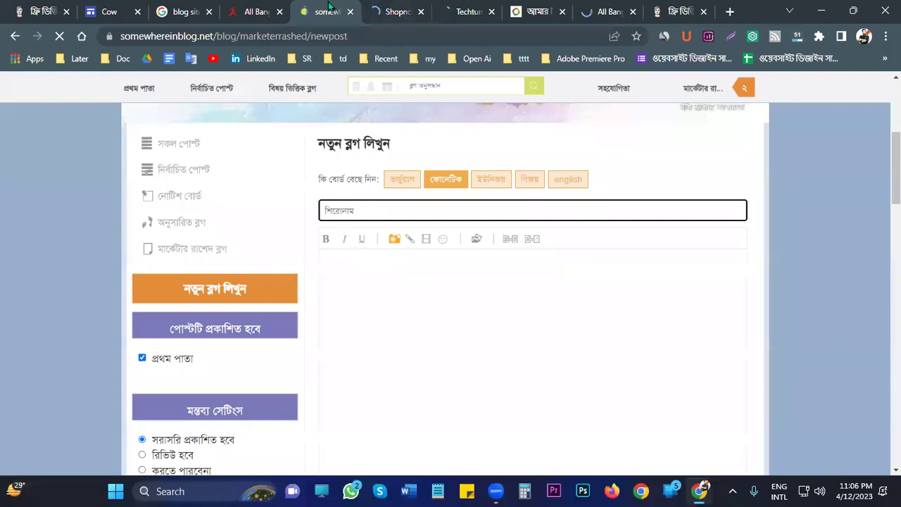
Check the Shopnobaz and Techtunes pages and close both tabs
key("ctrl+Tab")
key("ctrl+shift+Tab")
key("ctrl+Tab")
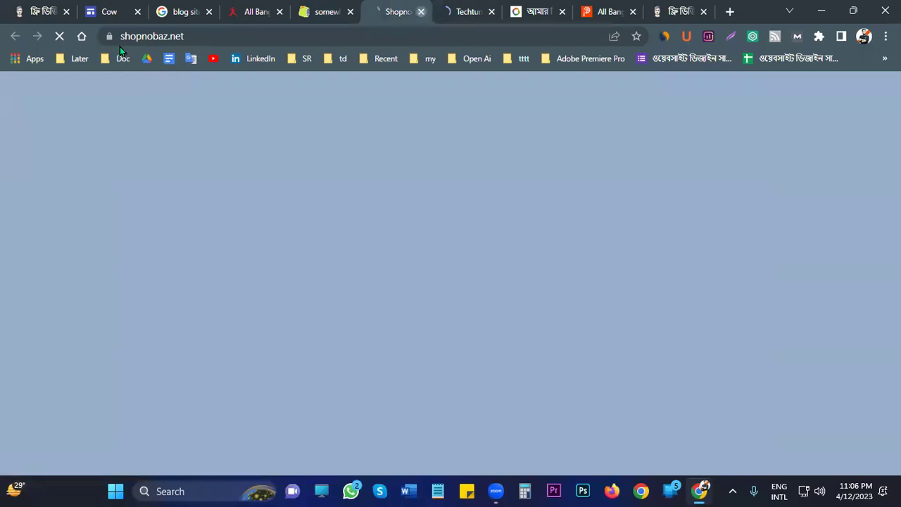
left_click(421, 11)
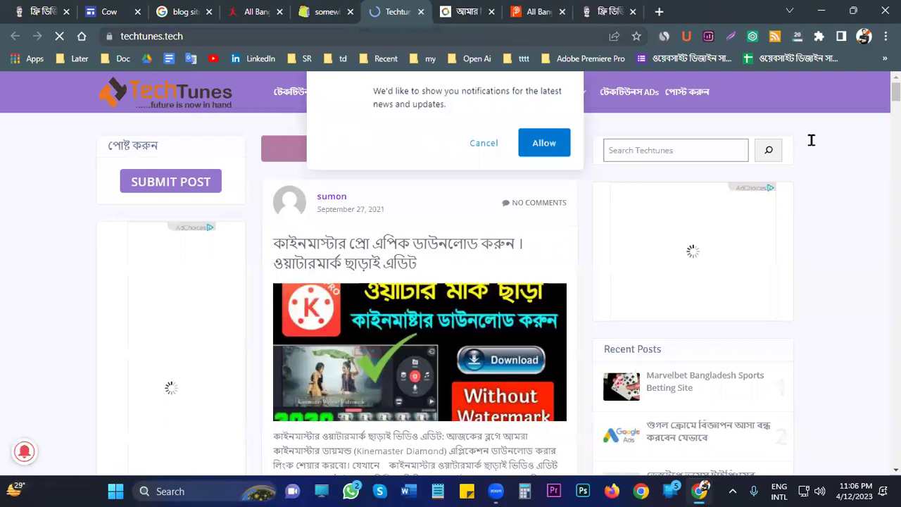
key("ctrl+w")
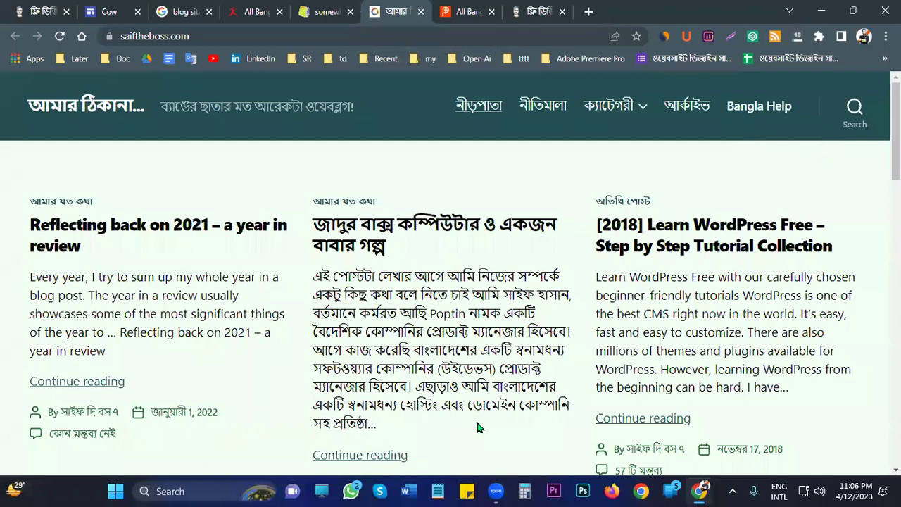
Look through the Amar Thikana blog's home page down to its footer, and close its tab
scroll(482, 261, "down", 10)
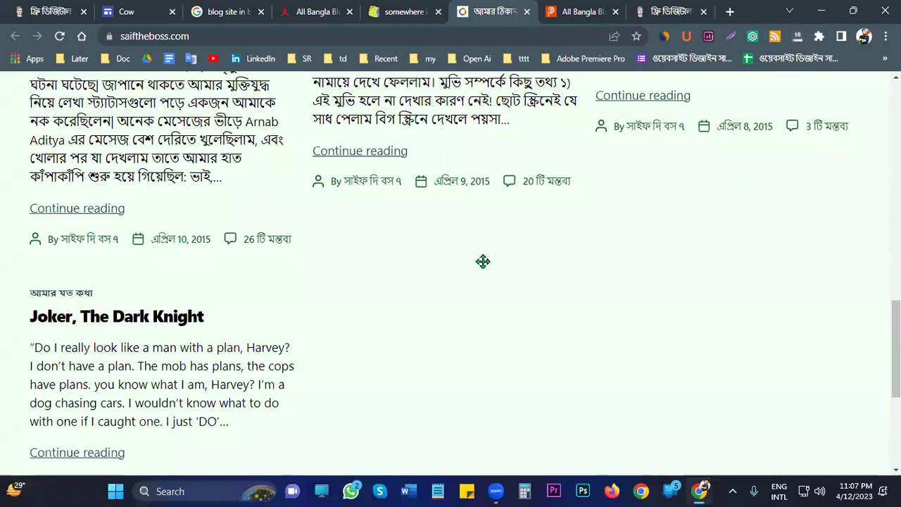
scroll(483, 262, "down", 5)
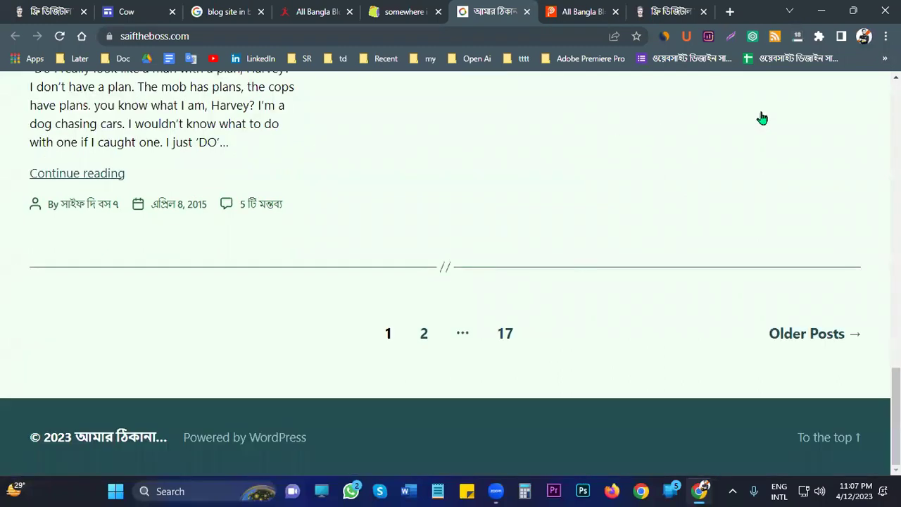
scroll(762, 118, "up", 10)
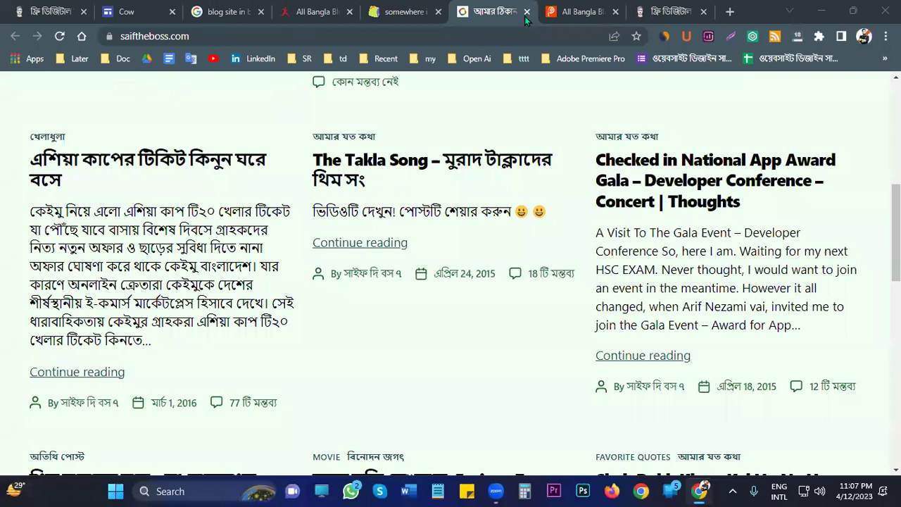
key("Home")
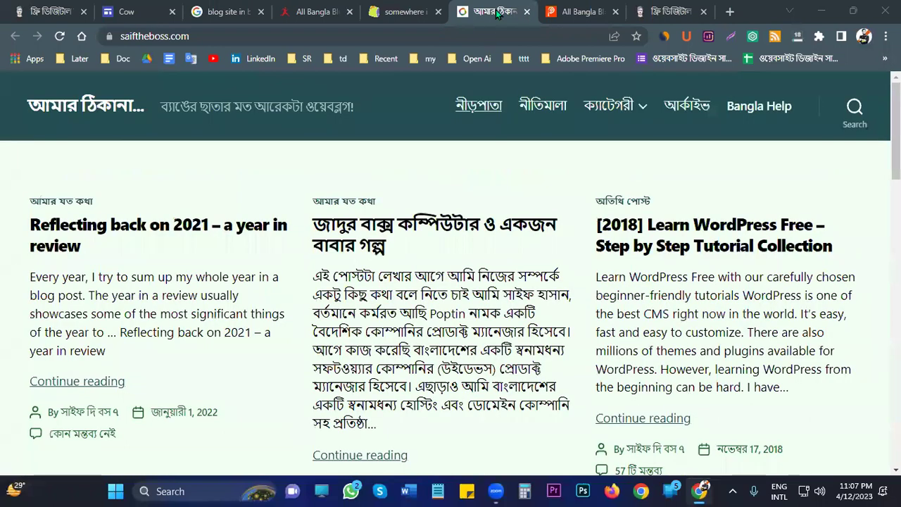
key("ctrl+w")
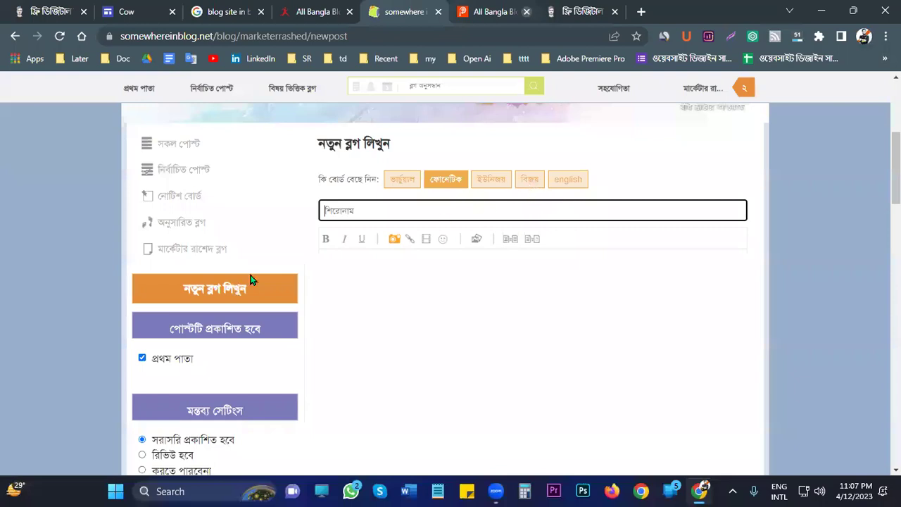
Look over the general and technology blogs in the pratiborton.com Bangla blog list, and close its tab
key("ctrl+Tab")
scroll(310, 303, "up", 4)
scroll(331, 328, "down", 6)
left_click_drag(292, 297, 341, 299)
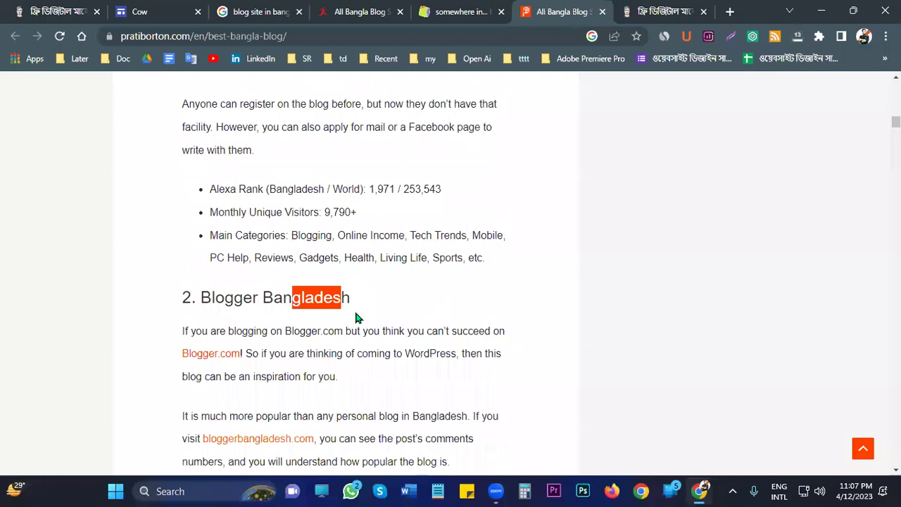
scroll(356, 315, "down", 10)
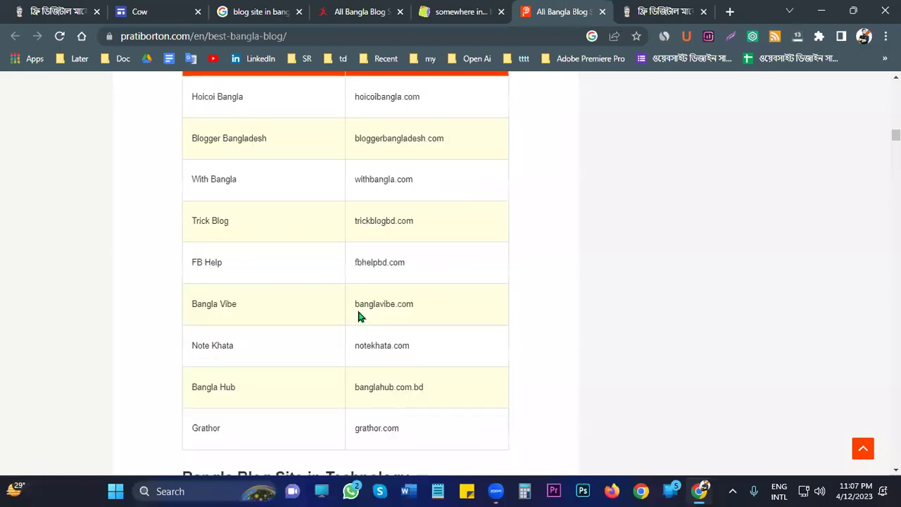
scroll(357, 315, "down", 3)
scroll(359, 314, "down", 2)
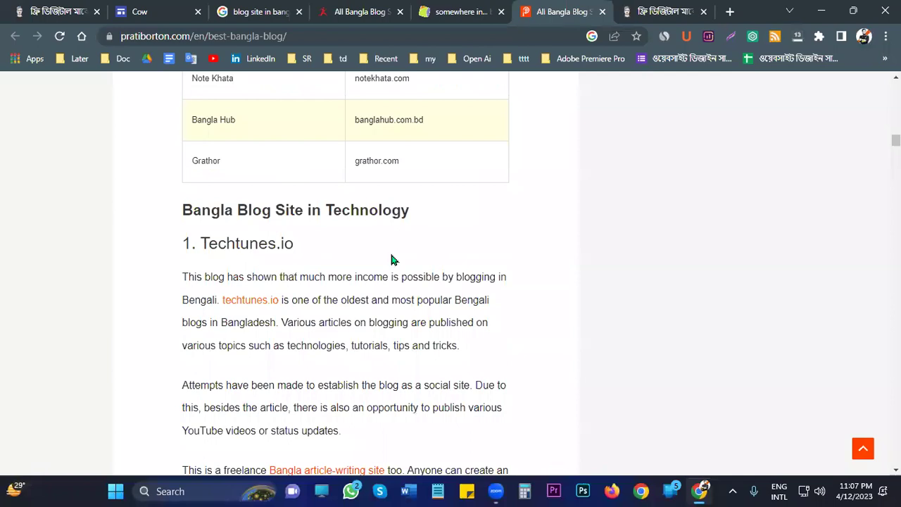
scroll(397, 251, "down", 4)
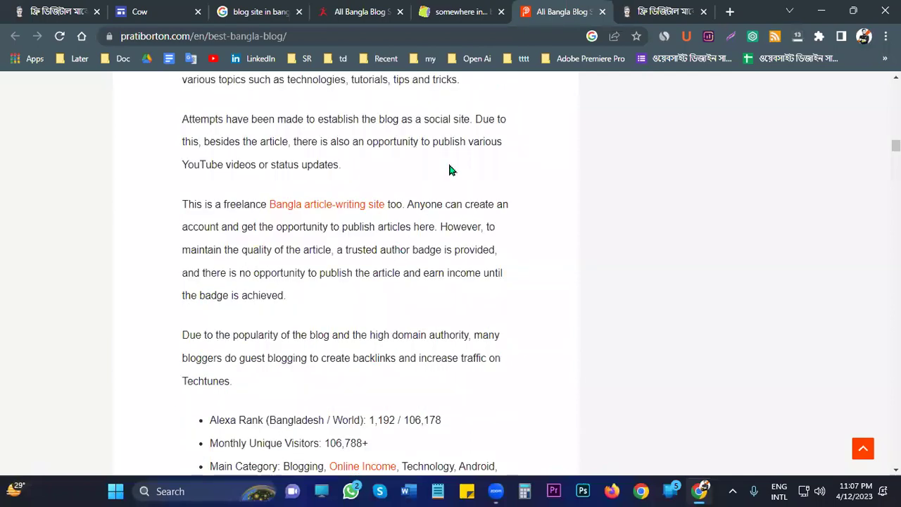
scroll(451, 170, "down", 4)
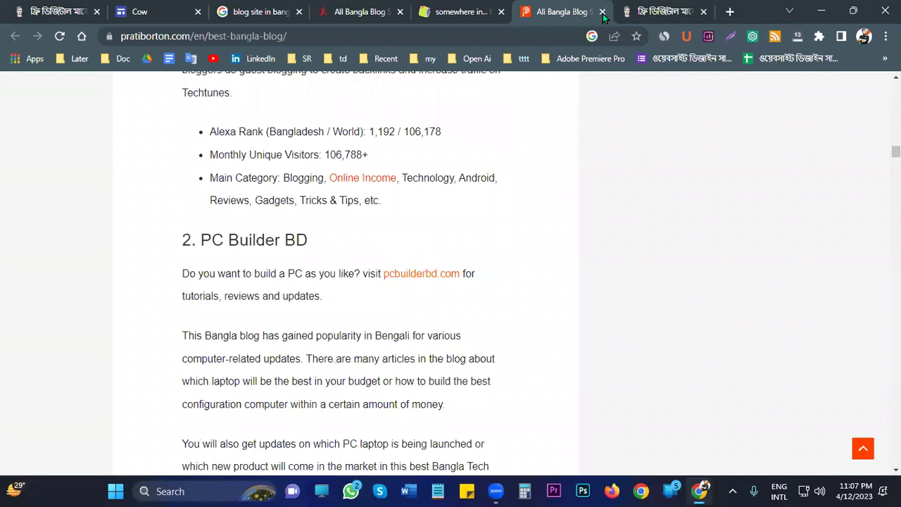
scroll(822, 284, "down", 10)
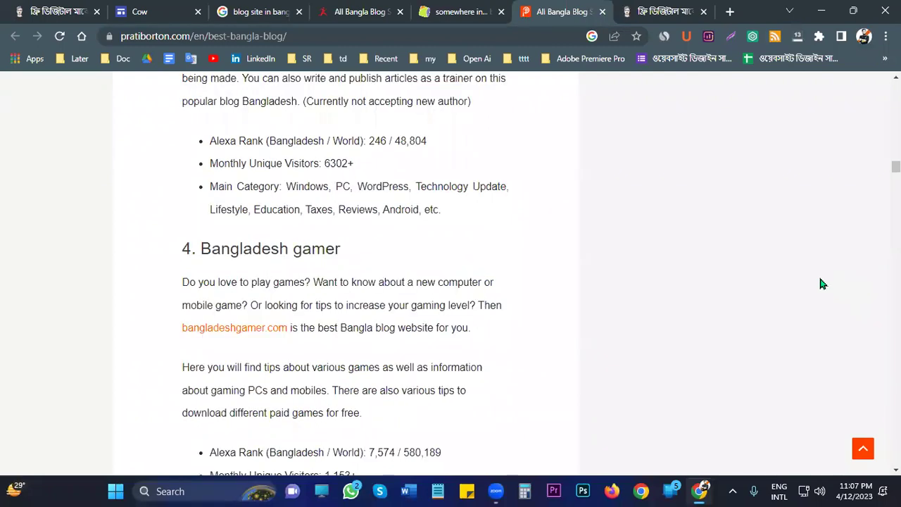
key("ctrl+w")
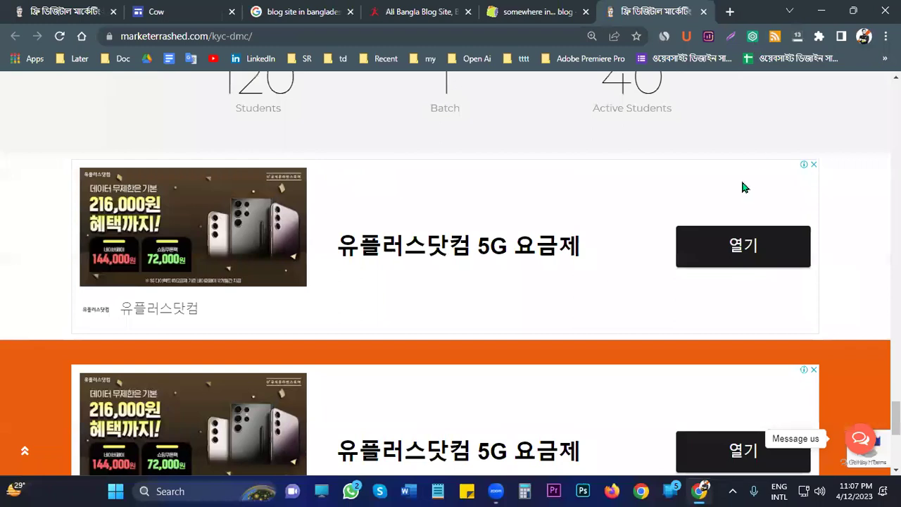
Open the ChatGPT extension in a new browser tab and dismiss its high-demand notice
scroll(746, 176, "up", 5)
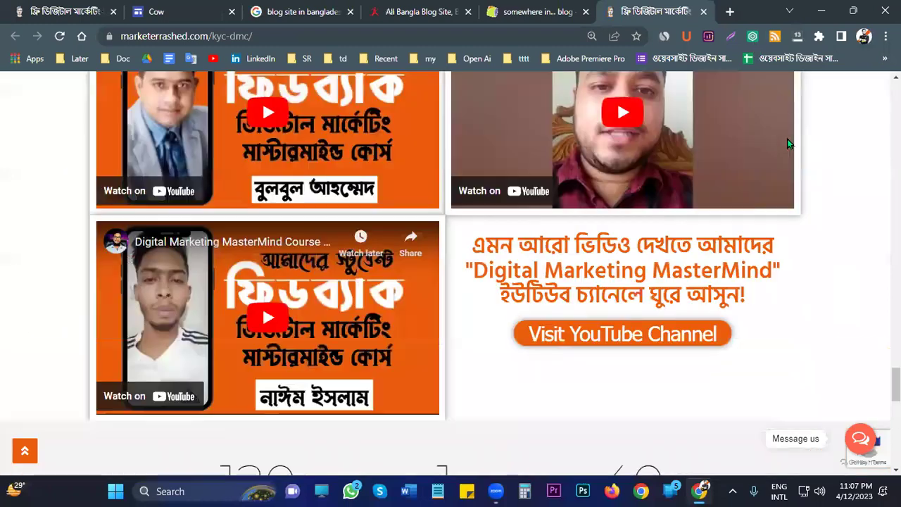
key("ctrl+t")
left_click(752, 36)
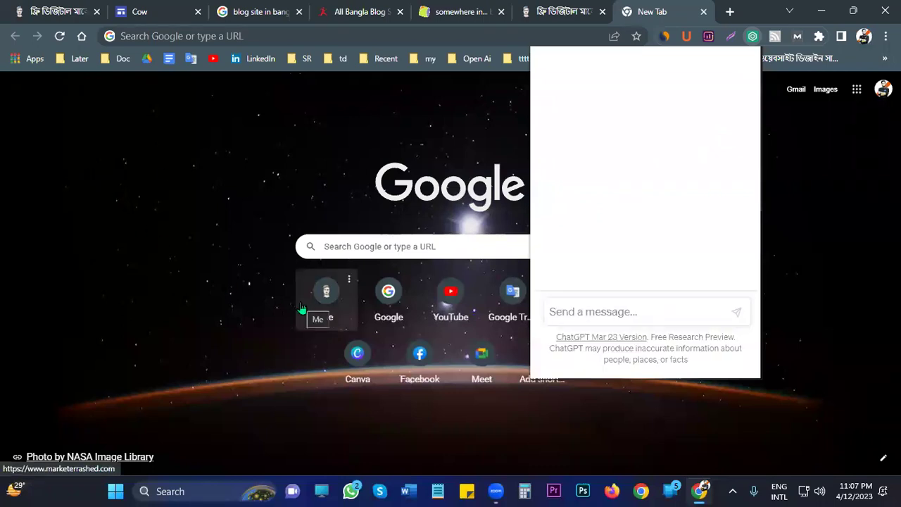
left_click(609, 312)
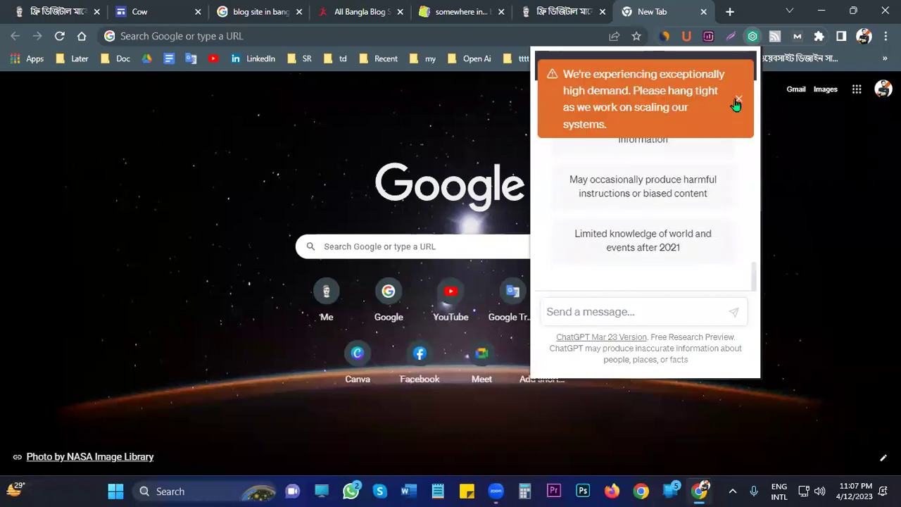
left_click(738, 100)
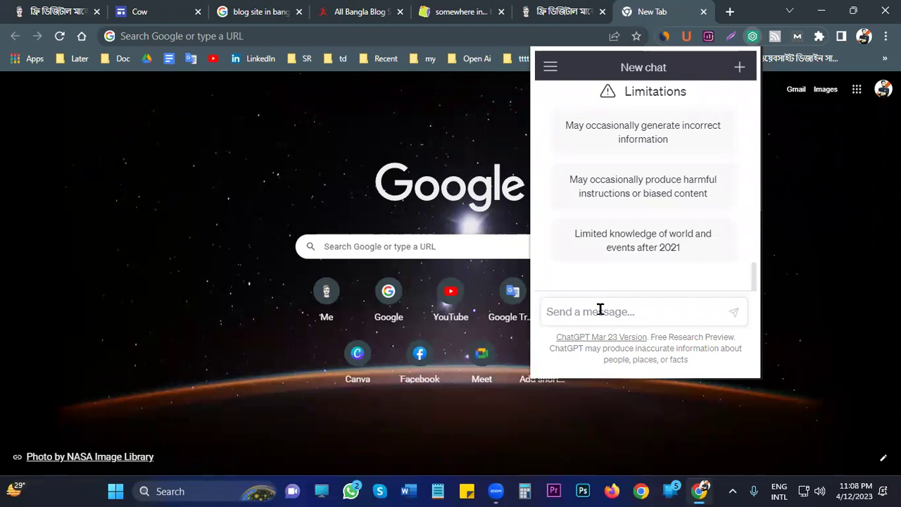
Ask ChatGPT for a Bengali cow essay with the prompt "গরুর রচনা" and follow the generated answer
type("gorur")
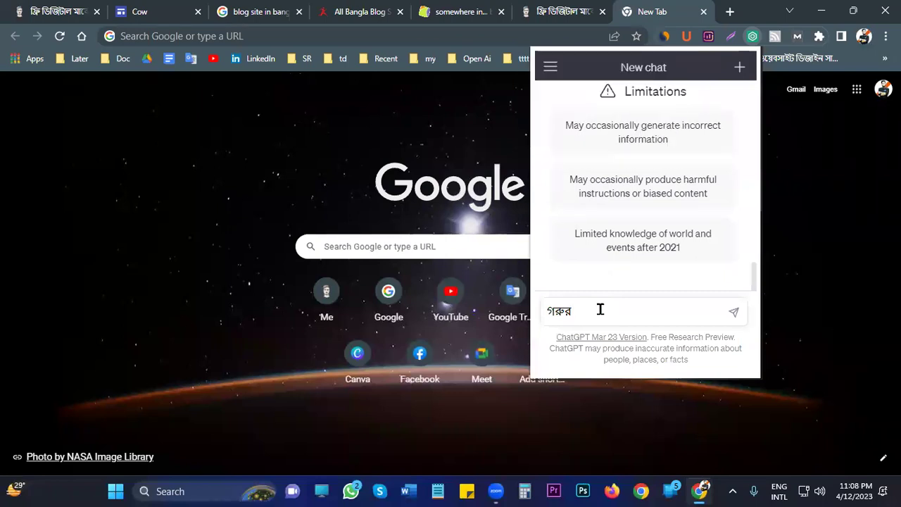
type(" rocho")
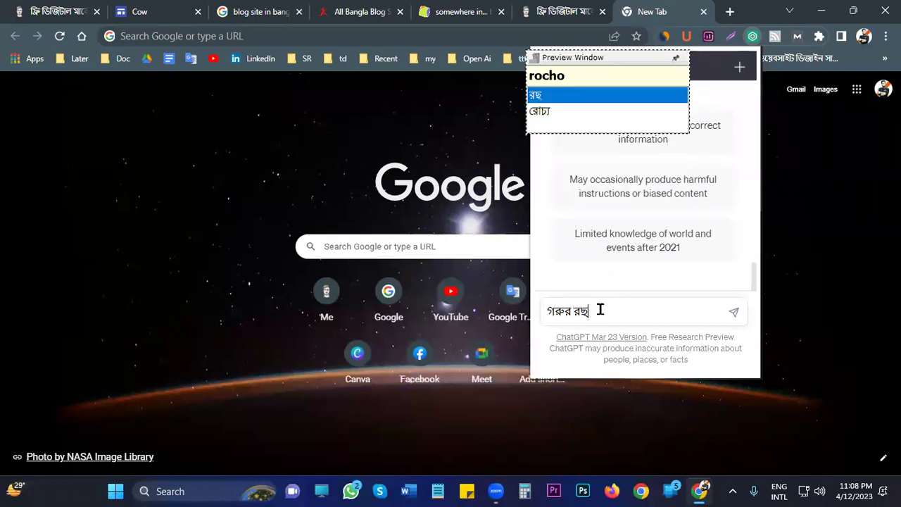
type("na")
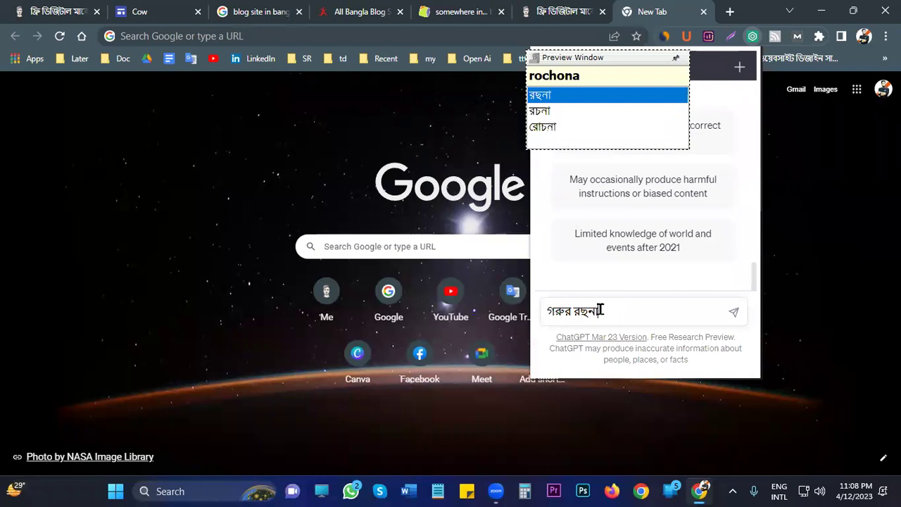
key("Down")
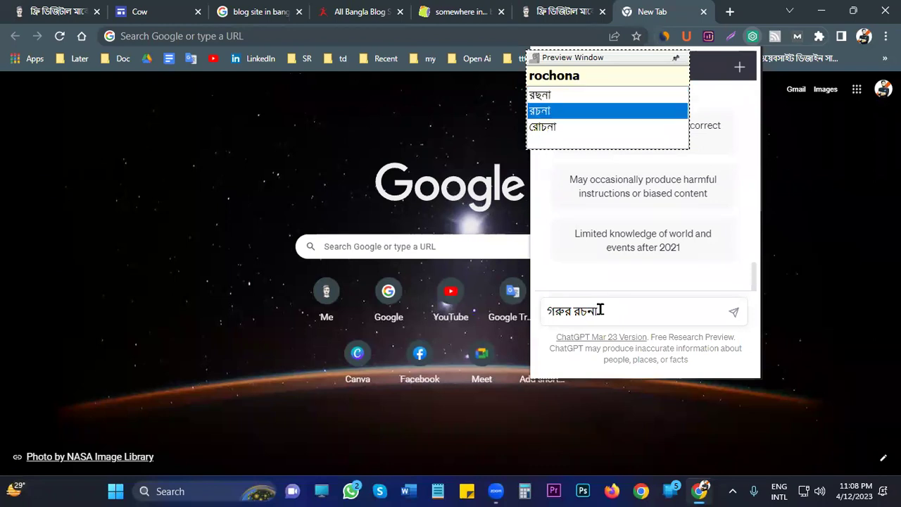
key("Return")
left_click(733, 315)
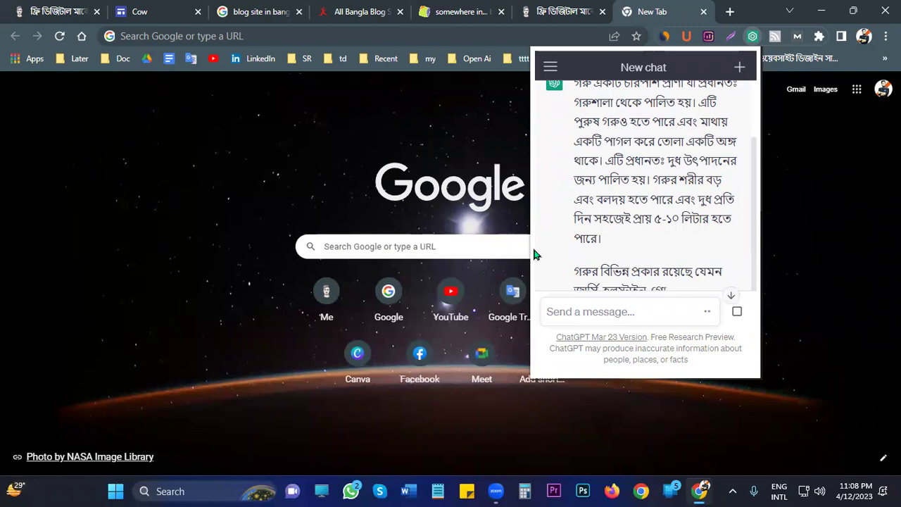
scroll(674, 213, "down", 3)
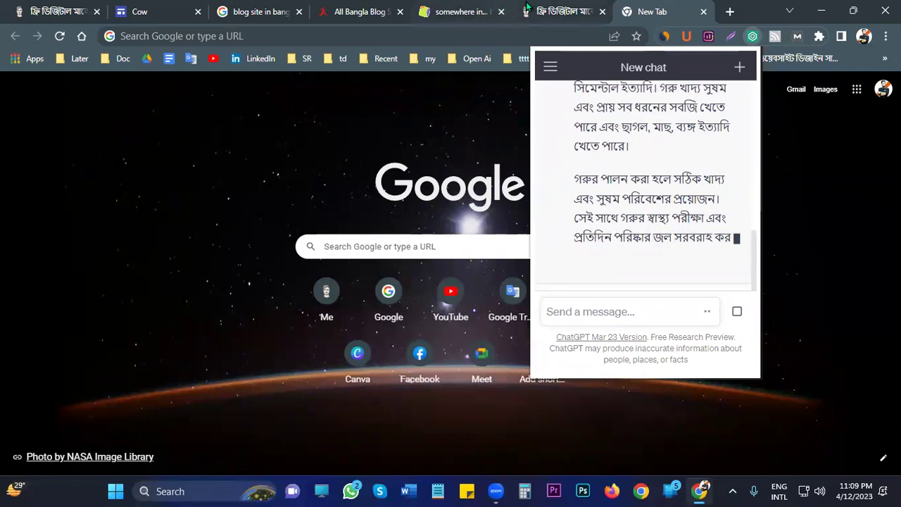
Close the Google results tab for "blog site in bangladesh"
left_click(241, 12)
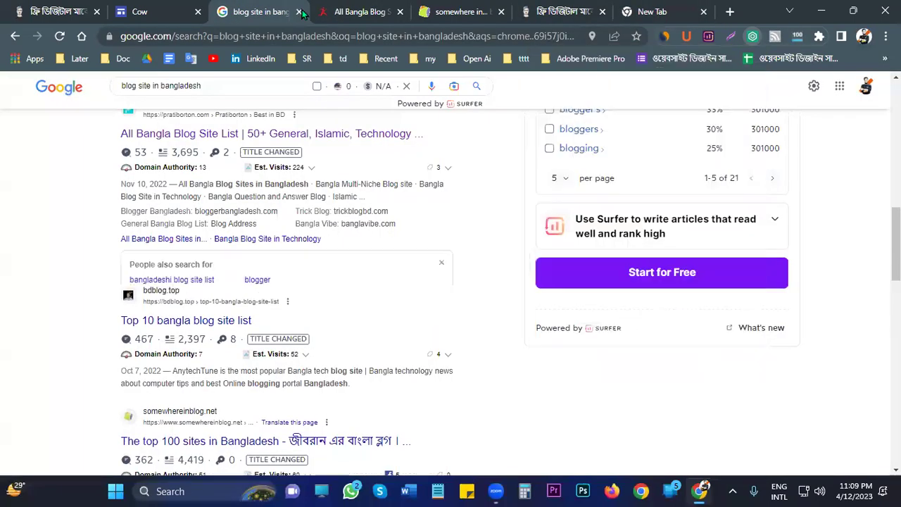
middle_click(212, 20)
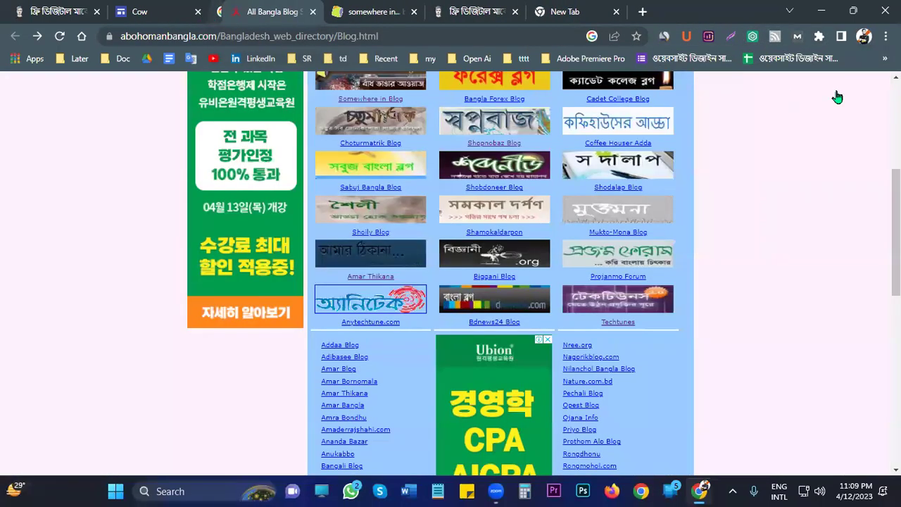
Close the Cow Google Sites tab, then look over the abohomanbangla.com Bangla blog directory and close that tab too
left_click(156, 12)
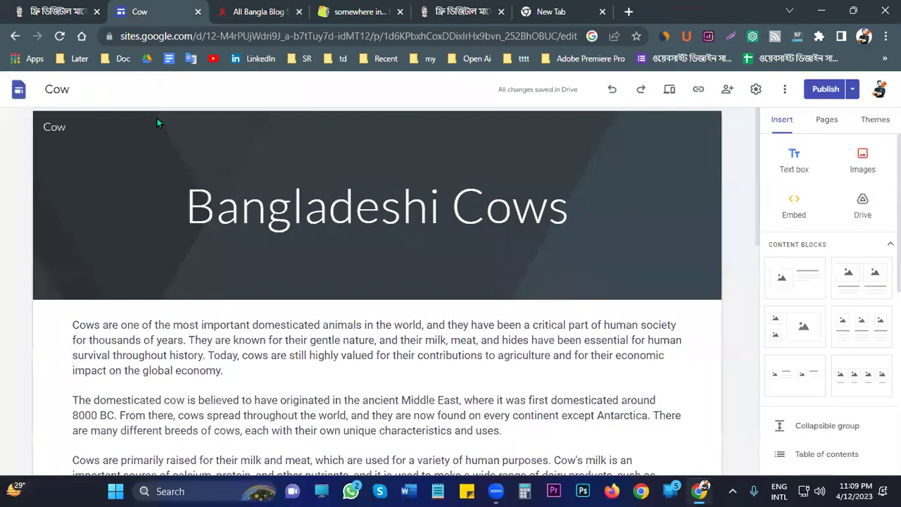
key("ctrl+w")
scroll(356, 219, "down", 7)
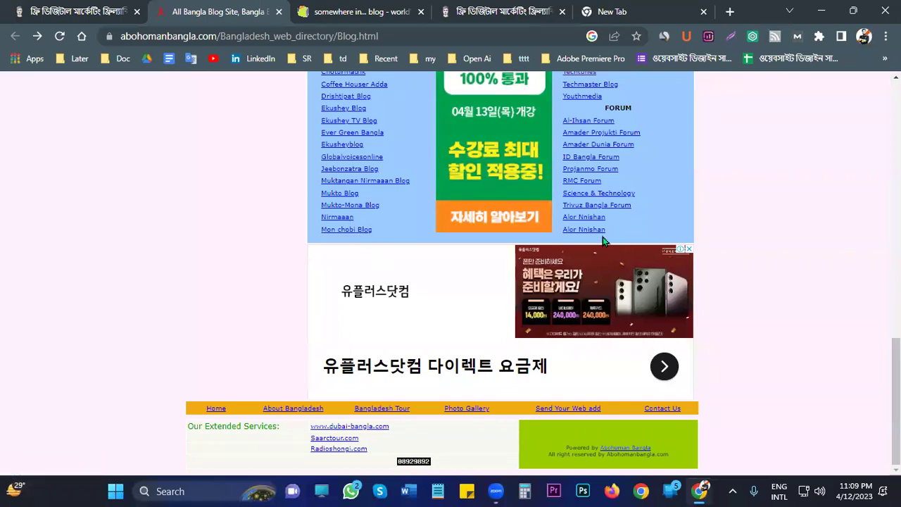
scroll(602, 233, "up", 5)
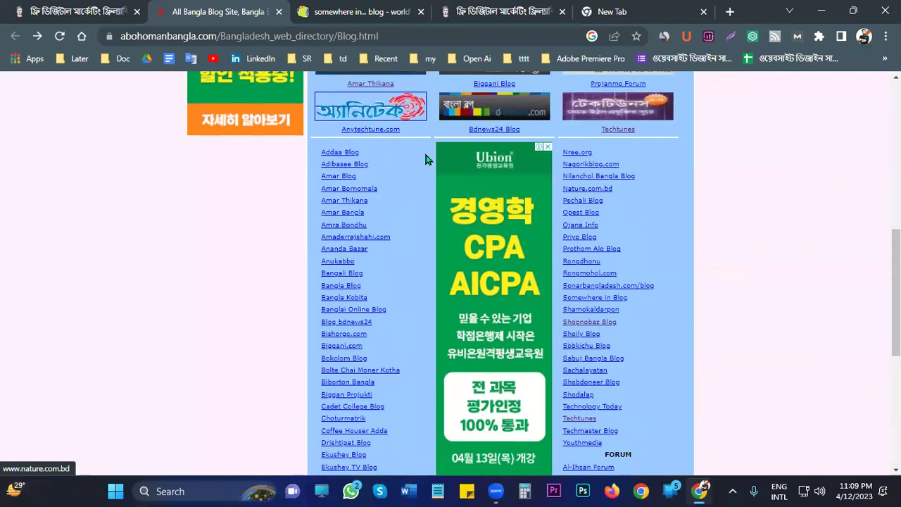
scroll(328, 177, "up", 4)
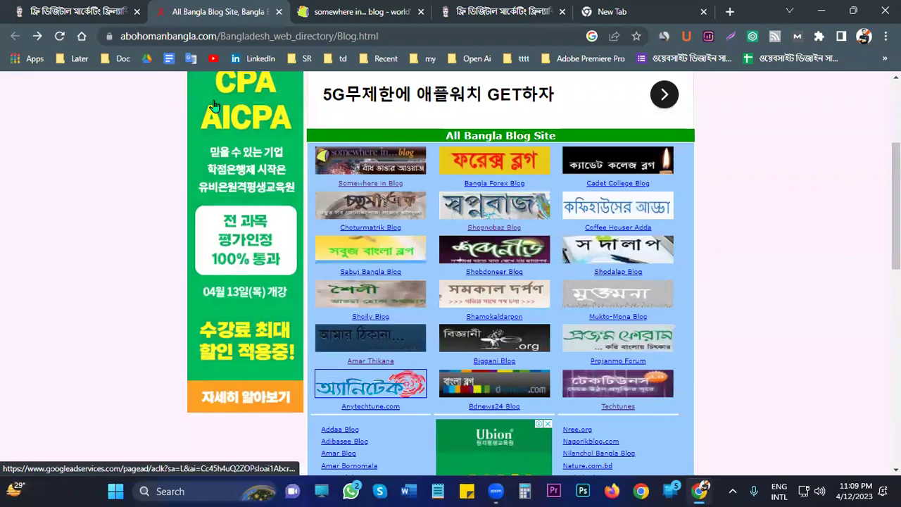
left_click(279, 13)
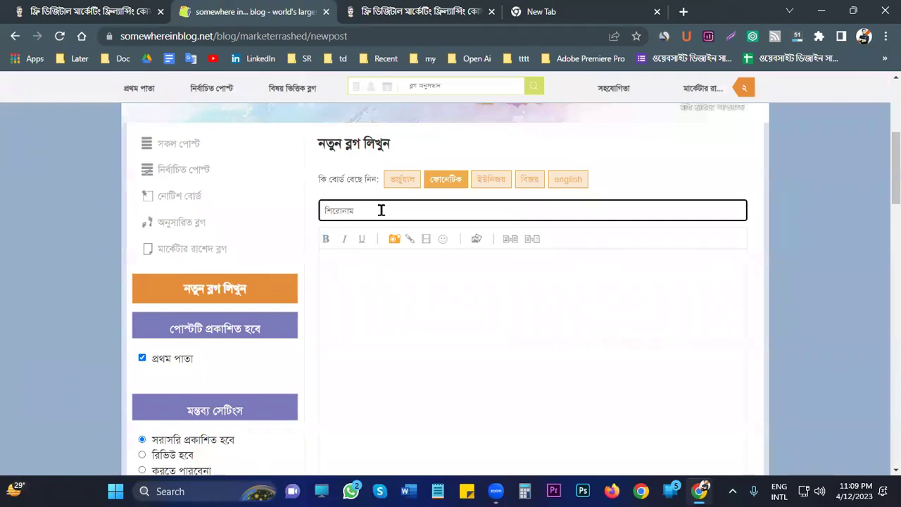
Try entering the new post's title with the phonetic (ফোনেটিক) keyboard layout and clear the test characters
type("অকটি")
key("ctrl+a")
key("BackSpace")
type("ে")
key("BackSpace")
key("BackSpace")
key("BackSpace")
key("BackSpace")
Try the Unijoy (ইউনিজয়) keyboard layout in the title field and erase the test letters
left_click(488, 180)
left_click(371, 209)
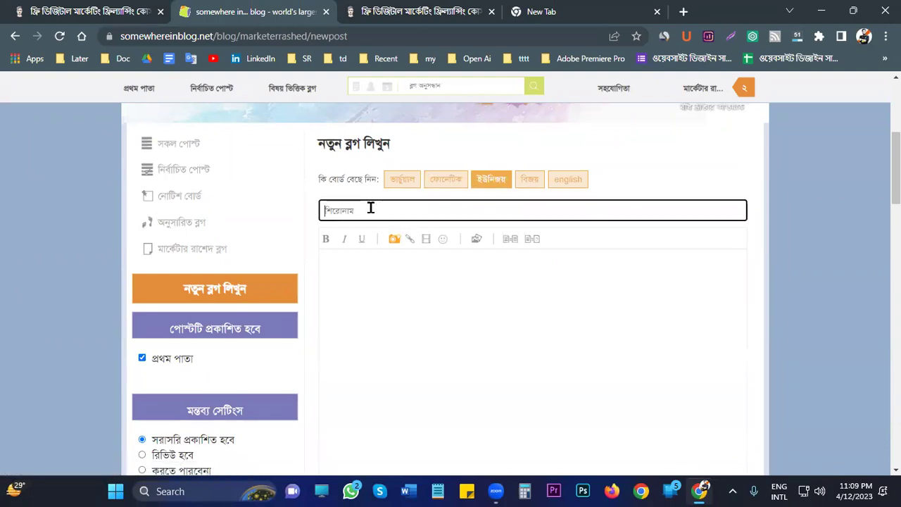
type("তত")
key("BackSpace")
key("BackSpace")
Test the english keyboard layout in the title field with a few letters and erase them
left_click(569, 180)
left_click(407, 211)
type("a")
key("BackSpace")
type("aa")
key("BackSpace")
key("BackSpace")
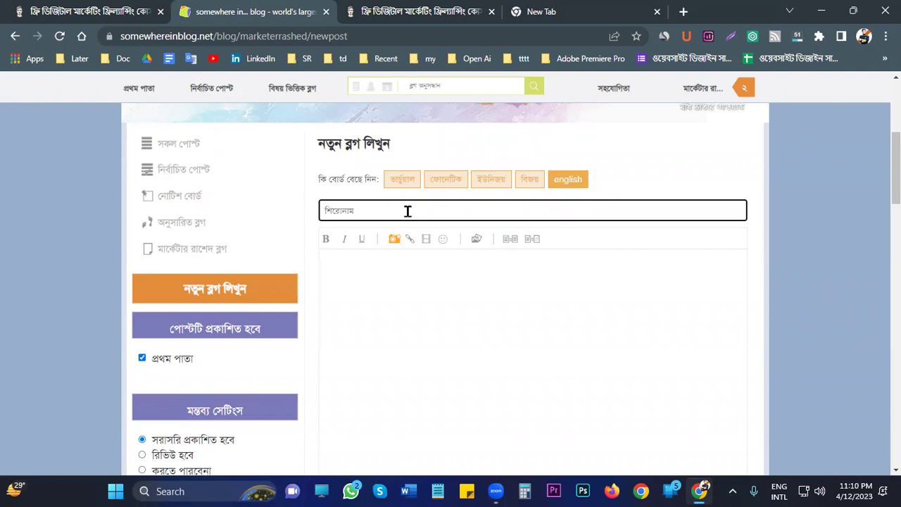
Try entering the title with the virtual (ভার্চুয়াল) keyboard layout and clear the field
left_click(402, 181)
left_click(370, 216)
type("াক")
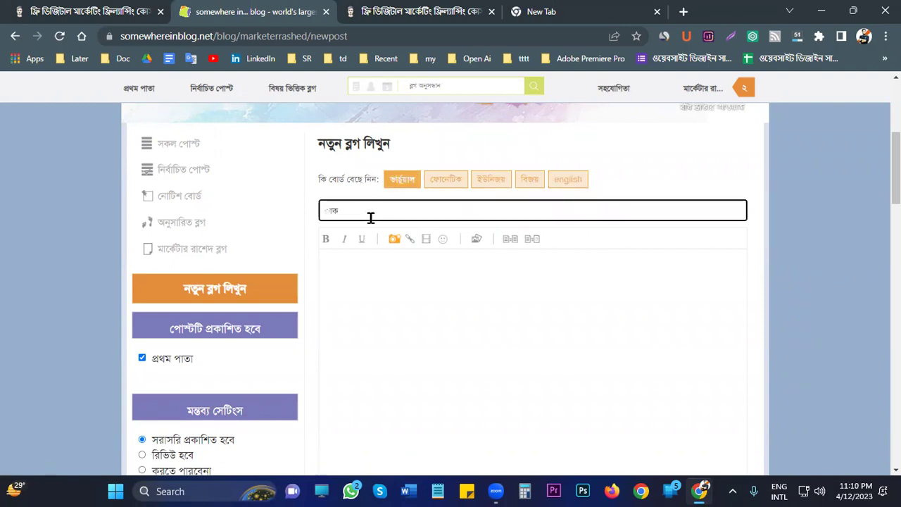
type("েট")
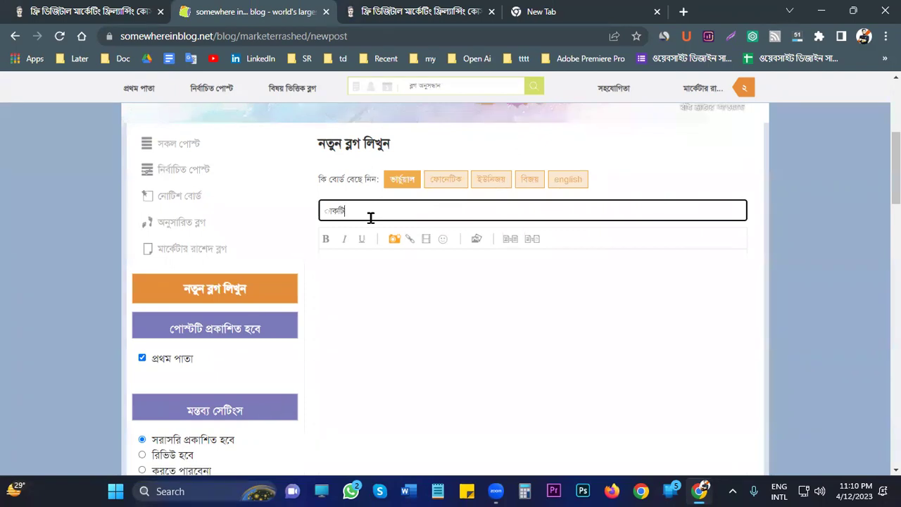
key("BackSpace")
key("BackSpace")
key("BackSpace")
key("BackSpace")
Select the english keyboard layout and enter the post title "Ekti Gorur Rochona গরুর রচনা"
left_click(568, 178)
left_click(375, 206)
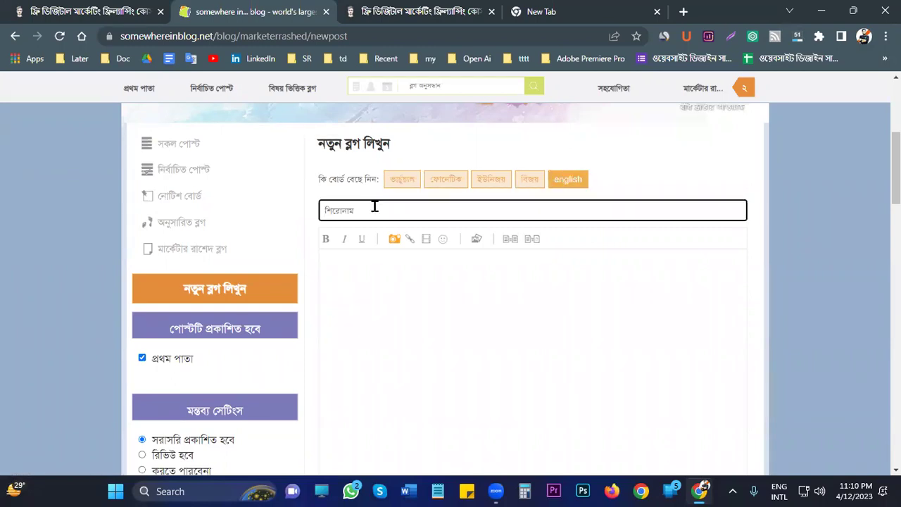
type("Ekti Gorur")
key("BackSpace")
type("Rochona rocho")
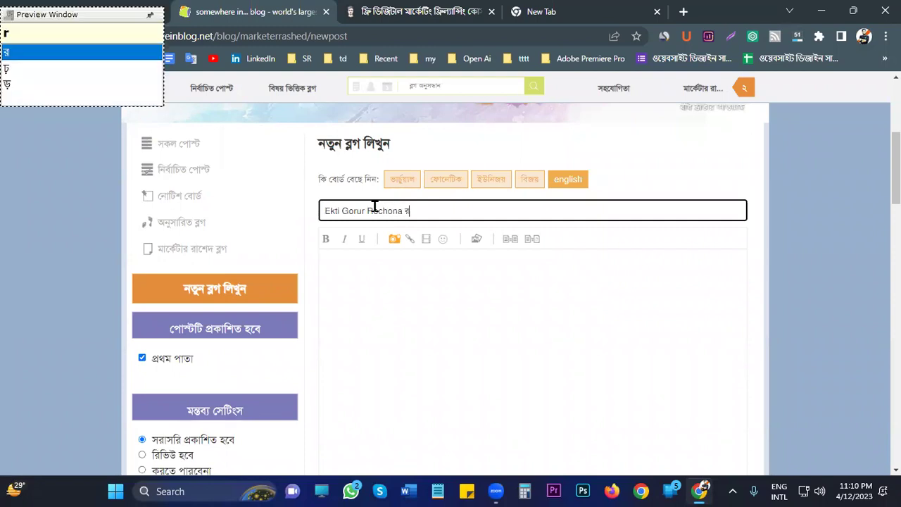
type("na")
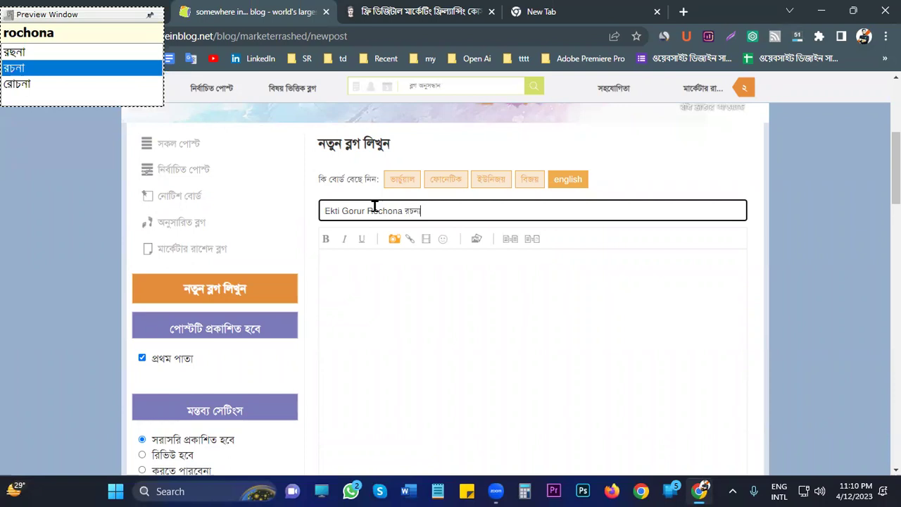
key("Return")
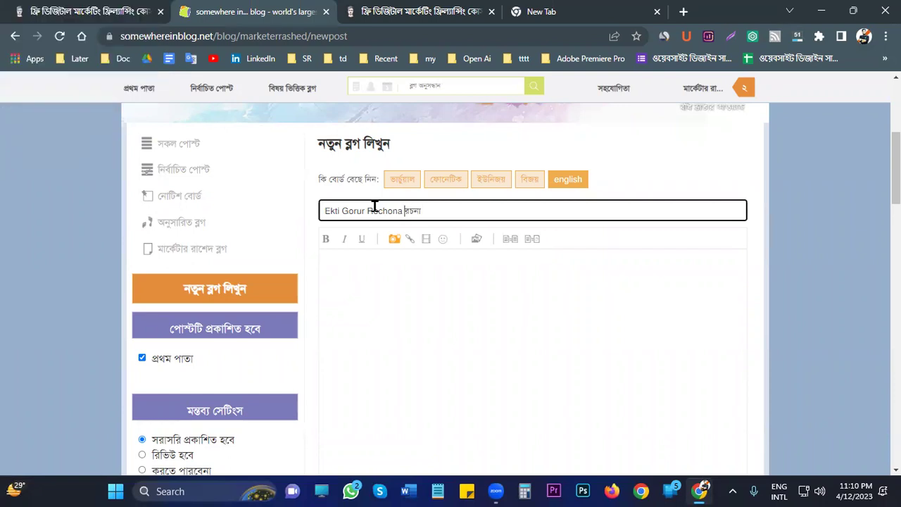
key("ctrl+Left")
type("gorur")
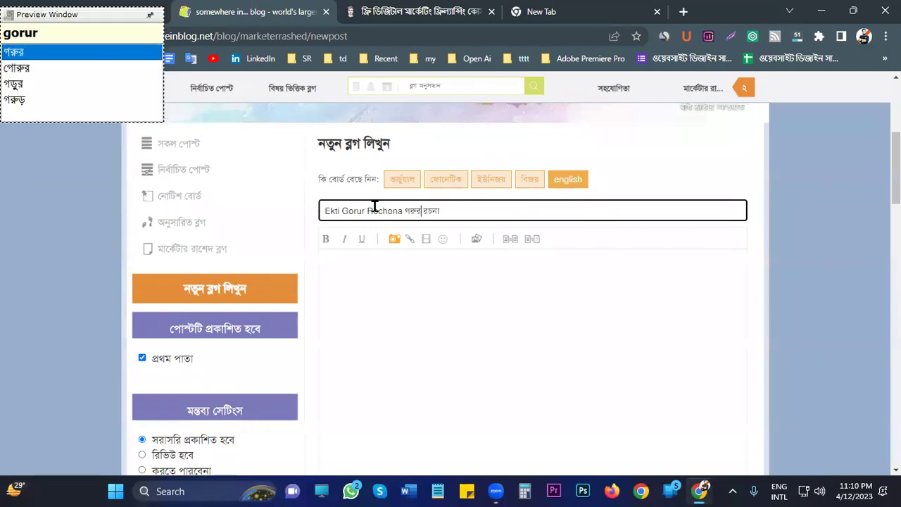
key("Return")
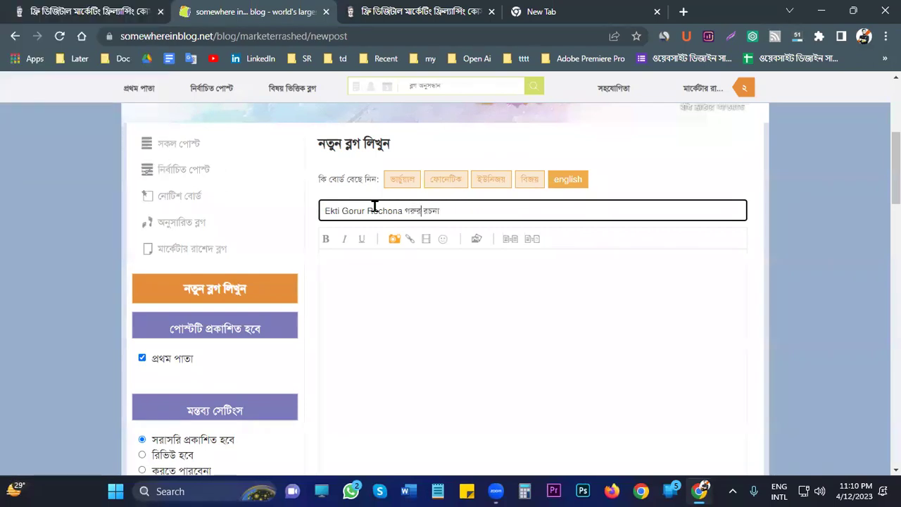
Open the ChatGPT extension from the New Tab page and reopen the latest "New chat" conversation containing the cow essay
key("ctrl+Tab")
left_click(576, 9)
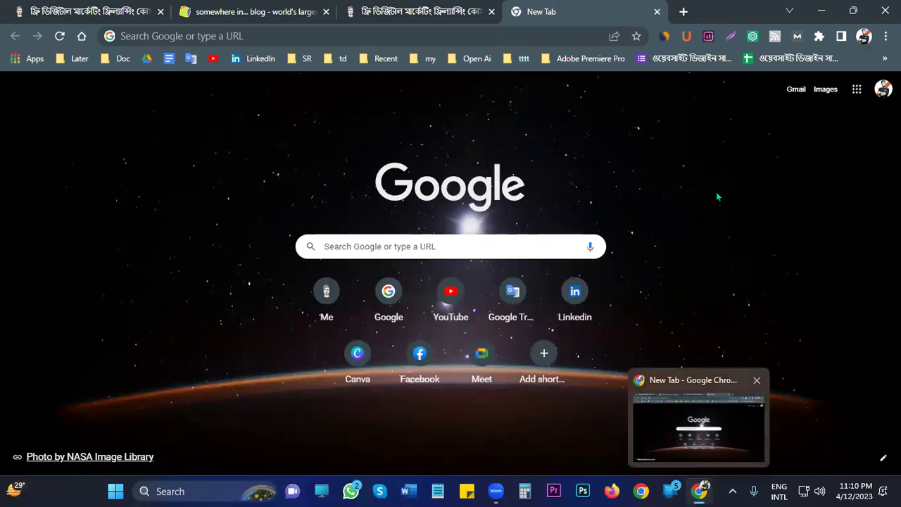
left_click(753, 37)
scroll(651, 155, "down", 10)
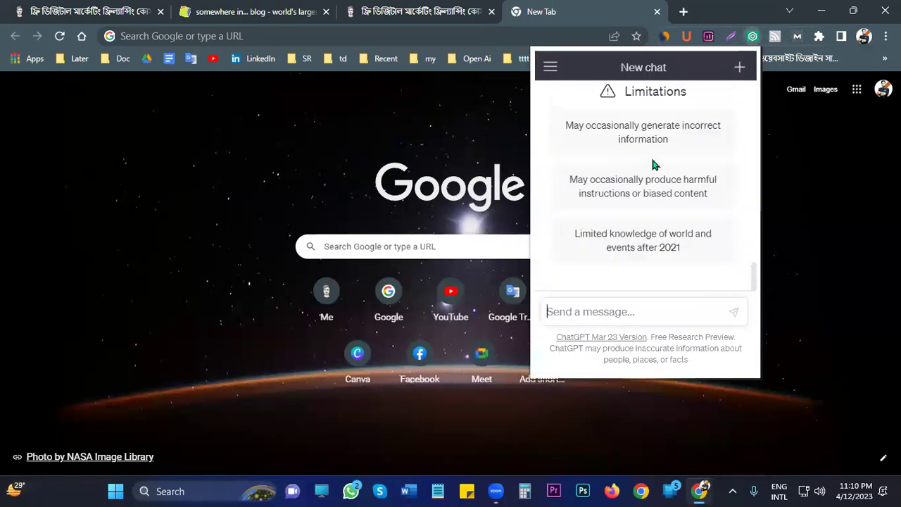
scroll(653, 171, "up", 10)
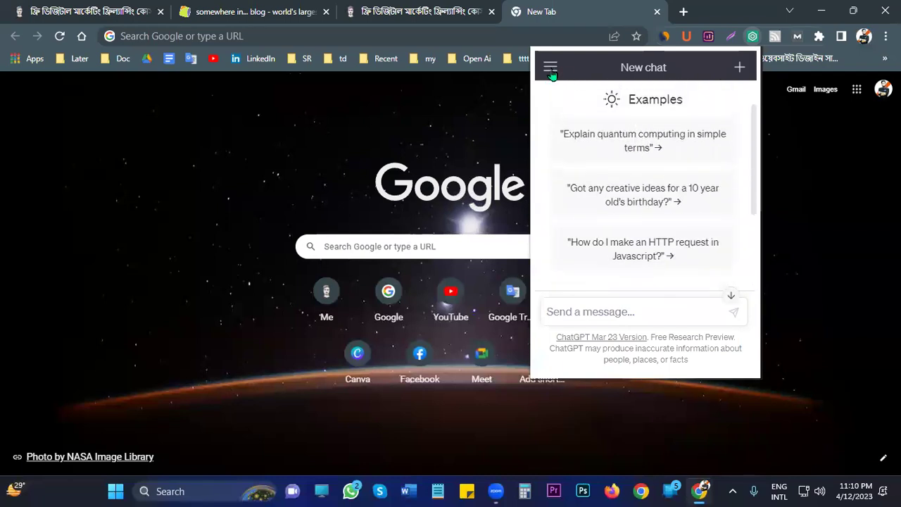
left_click(549, 67)
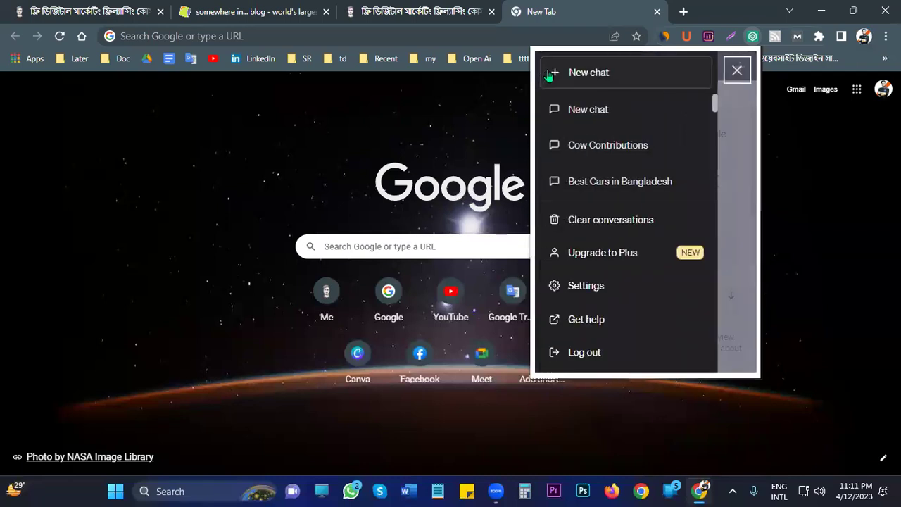
left_click(622, 107)
Select the whole Bengali cow essay in the ChatGPT answer and copy it
scroll(649, 201, "up", 5)
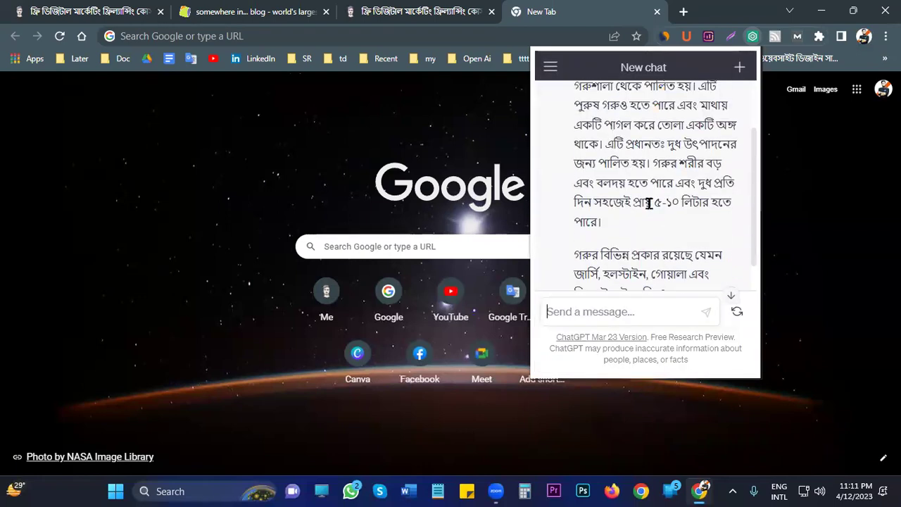
left_click_drag(577, 167, 729, 242)
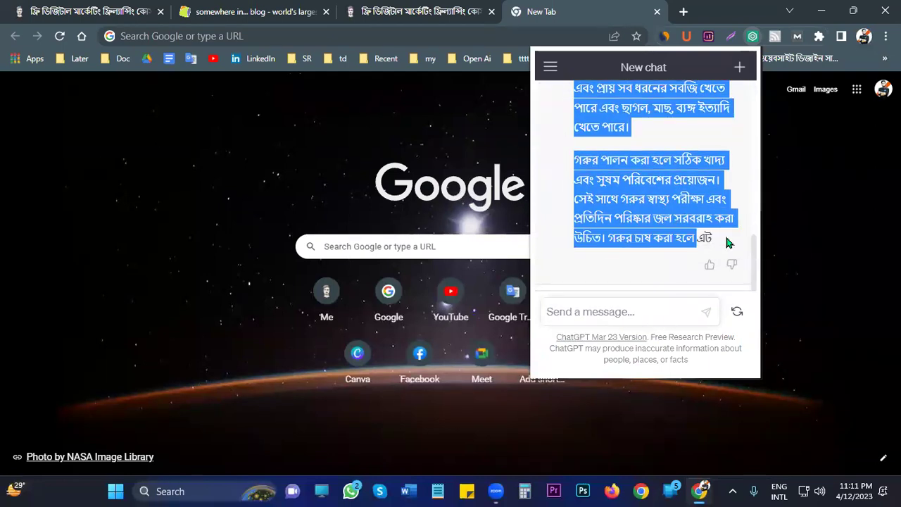
right_click(653, 218)
left_click(521, 229)
scroll(658, 146, "up", 5)
Paste the copied cow essay into the body of the new Somewhere in Blog post and check it
left_click(250, 12)
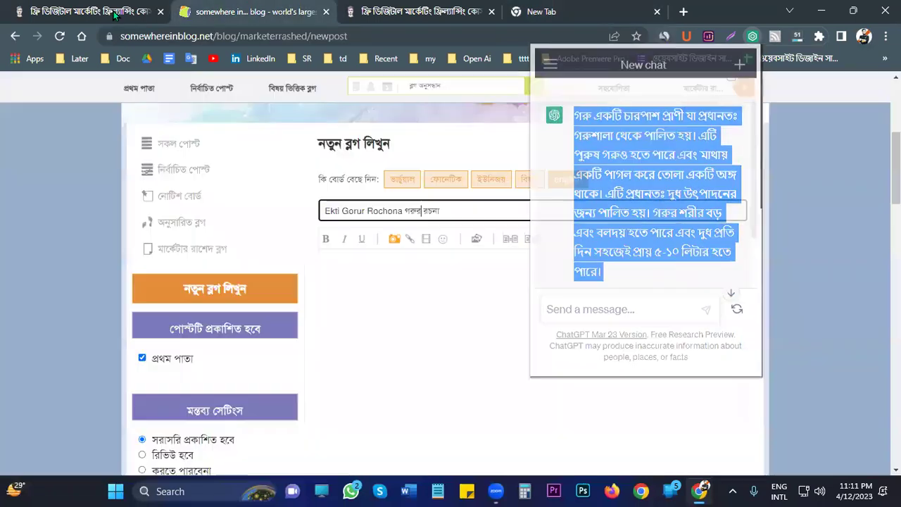
left_click(388, 283)
key("ctrl+v")
scroll(464, 300, "down", 2)
scroll(468, 302, "up", 3)
scroll(470, 289, "down", 3)
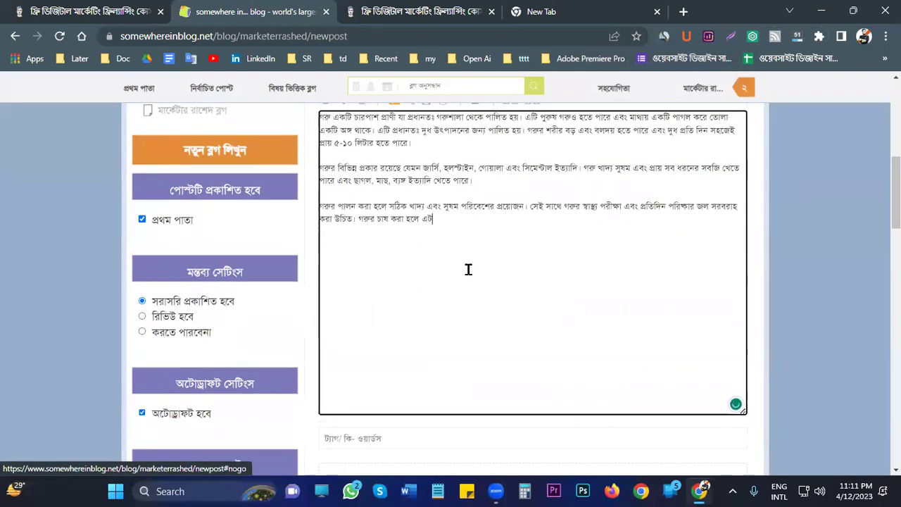
scroll(468, 270, "up", 2)
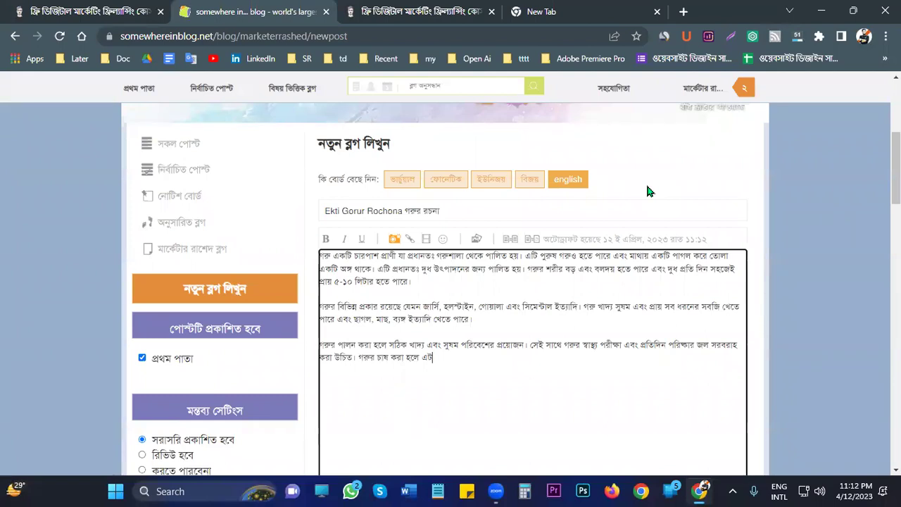
Look over the rest of the post form and copy the URL of the marketerrashed.com/kyc-dmc/ page from its tab
scroll(635, 196, "down", 6)
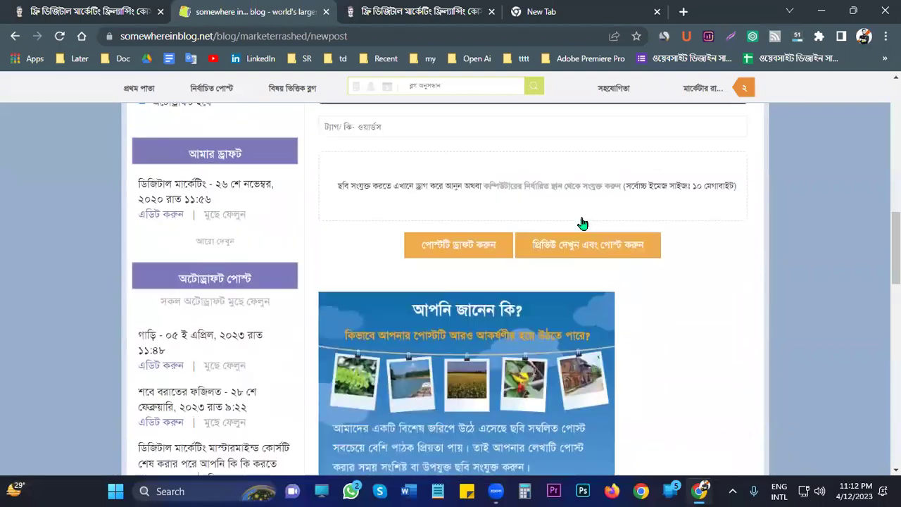
scroll(583, 223, "up", 5)
scroll(583, 223, "up", 1)
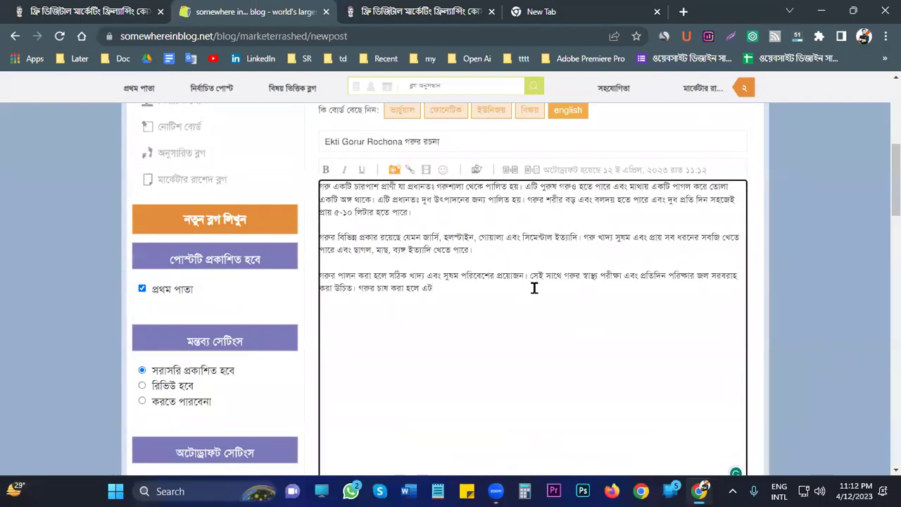
left_click(427, 10)
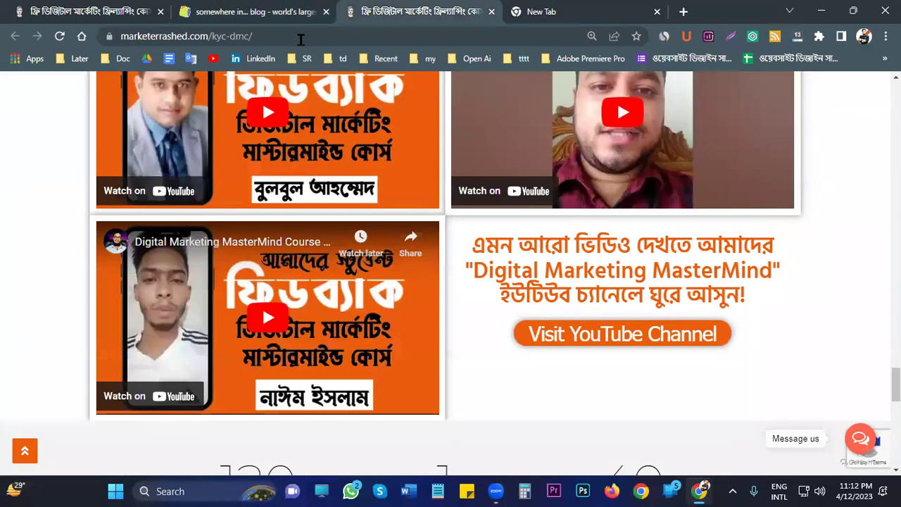
left_click(302, 36)
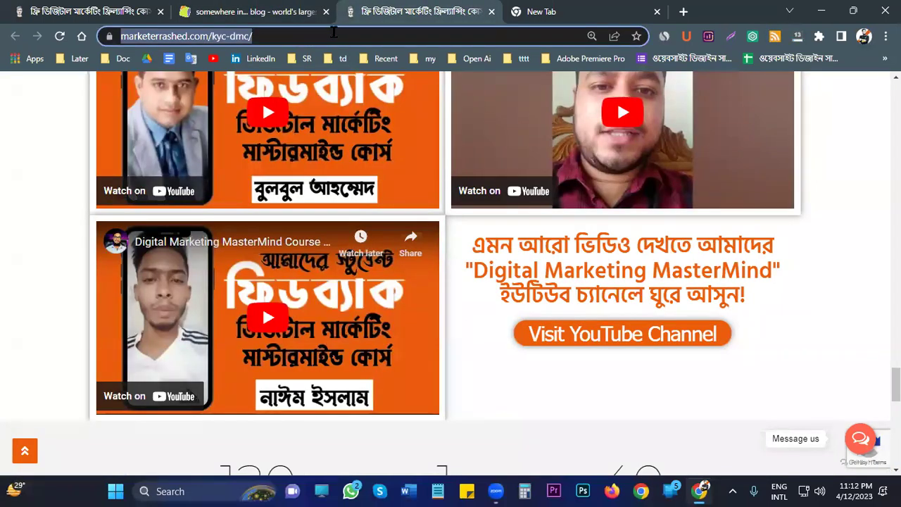
left_click(254, 10)
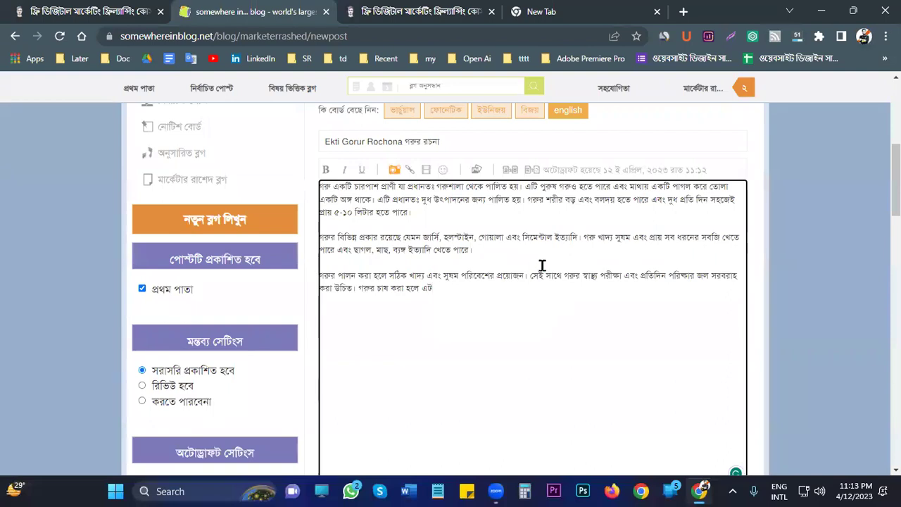
type("ি")
left_click_drag(665, 237, 674, 238)
left_click(415, 174)
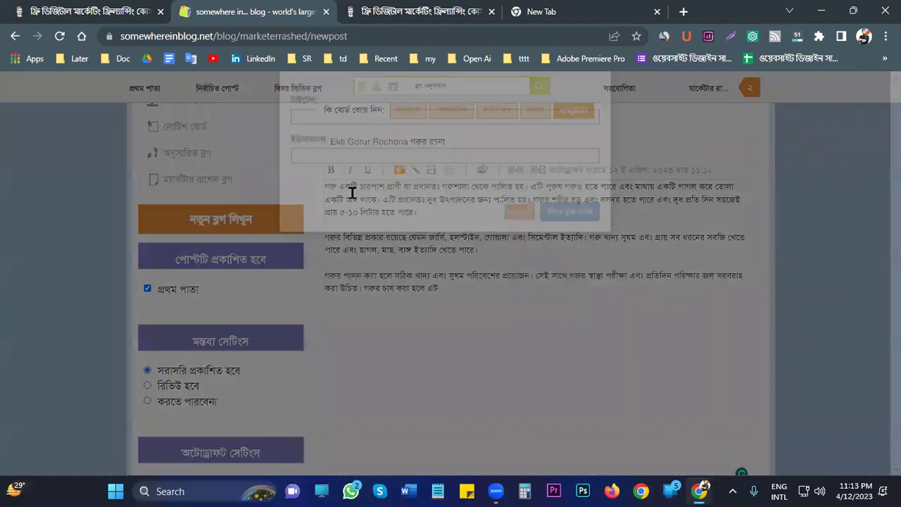
left_click(358, 196)
key("ctrl+v")
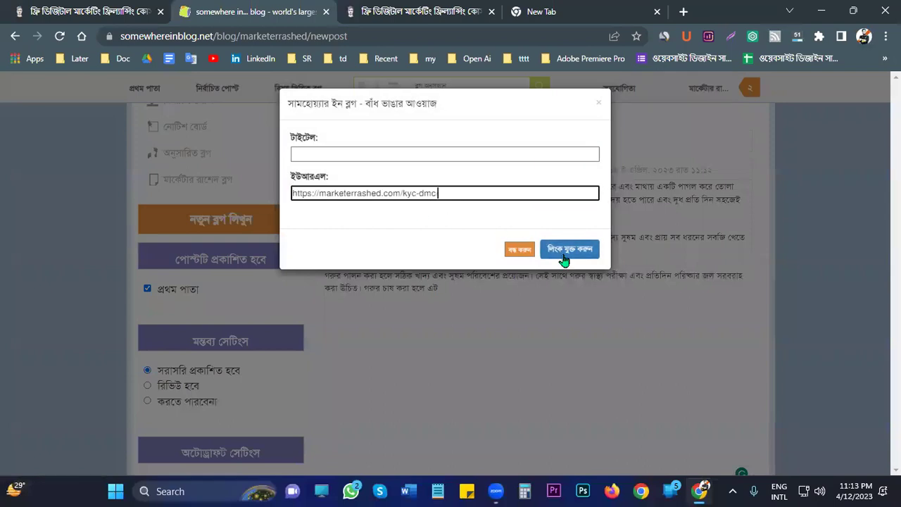
left_click(567, 251)
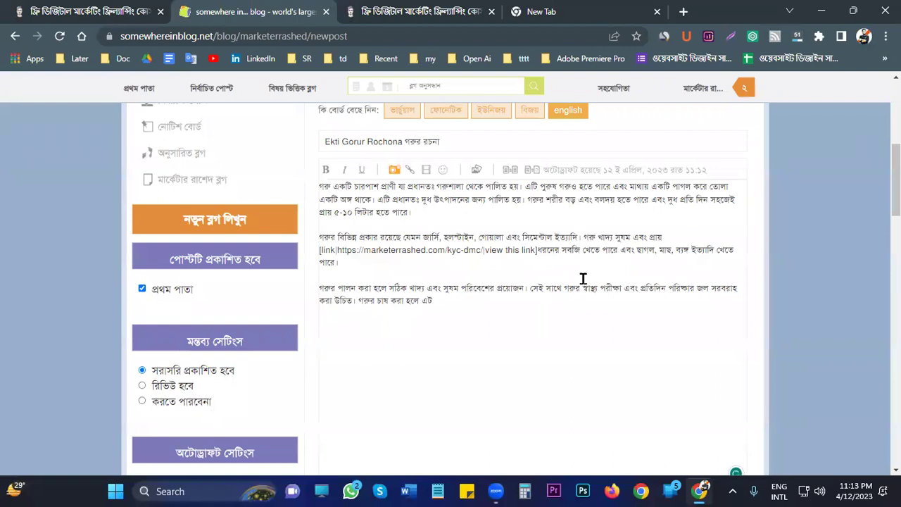
Replace the link text "view this link" in the essay's second paragraph with "Click Here"
left_click(485, 252)
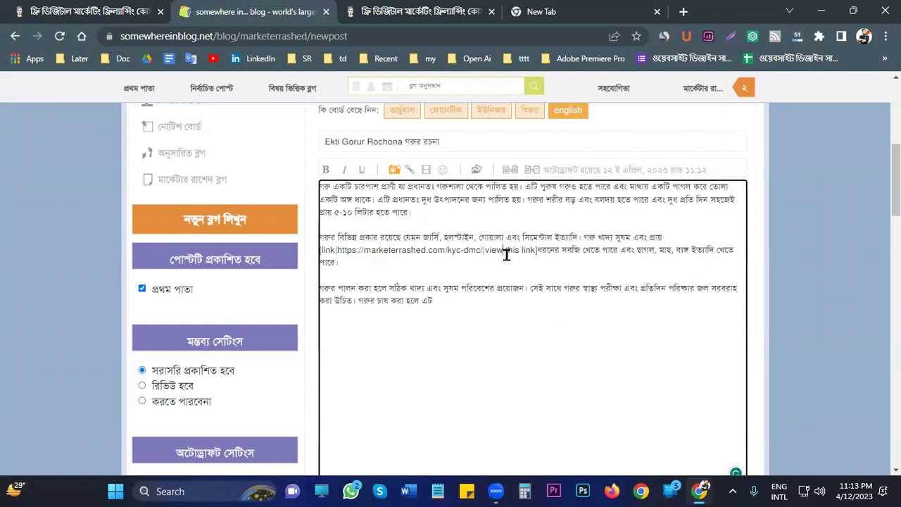
double_click(494, 250)
left_click(526, 247)
left_click_drag(524, 247, 487, 251)
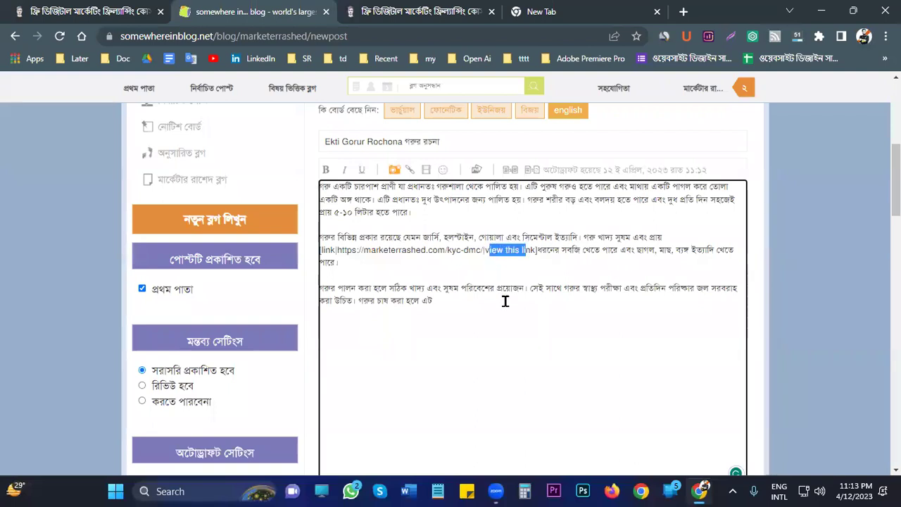
key("BackSpace")
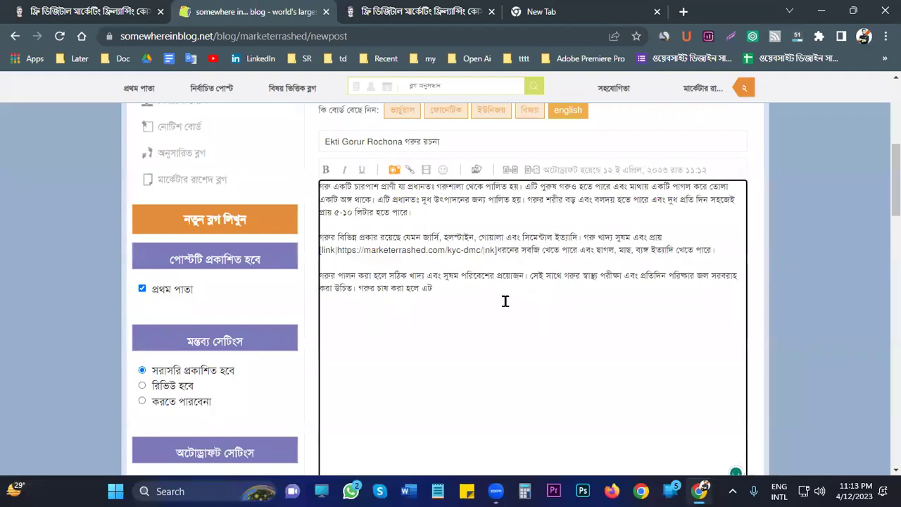
type("c")
key("BackSpace")
type("Click ")
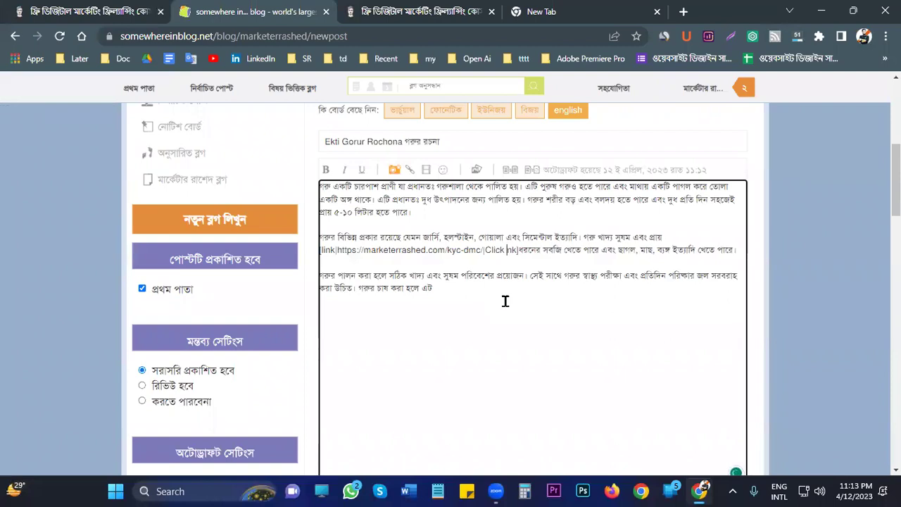
type("Here")
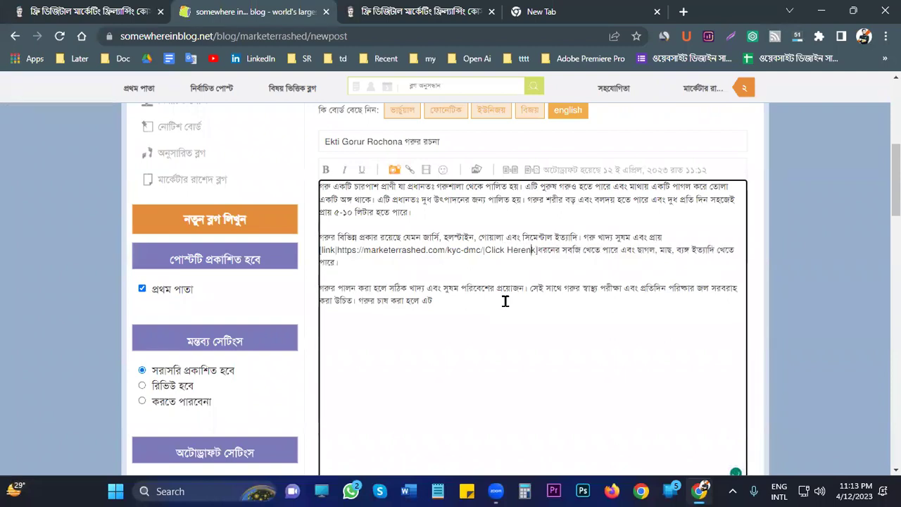
key("Delete")
key("Delete")
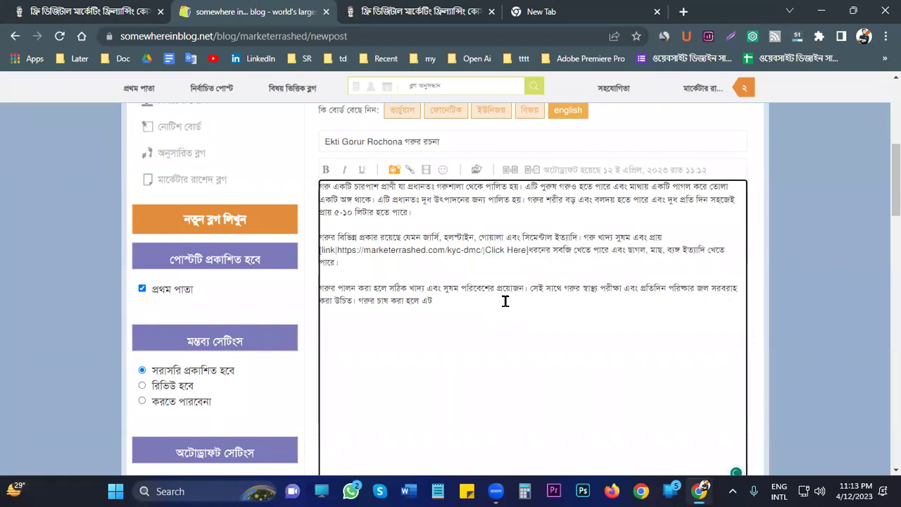
Preview the cow essay post with its "Click Here" link and publish it on the blog
scroll(797, 288, "down", 4)
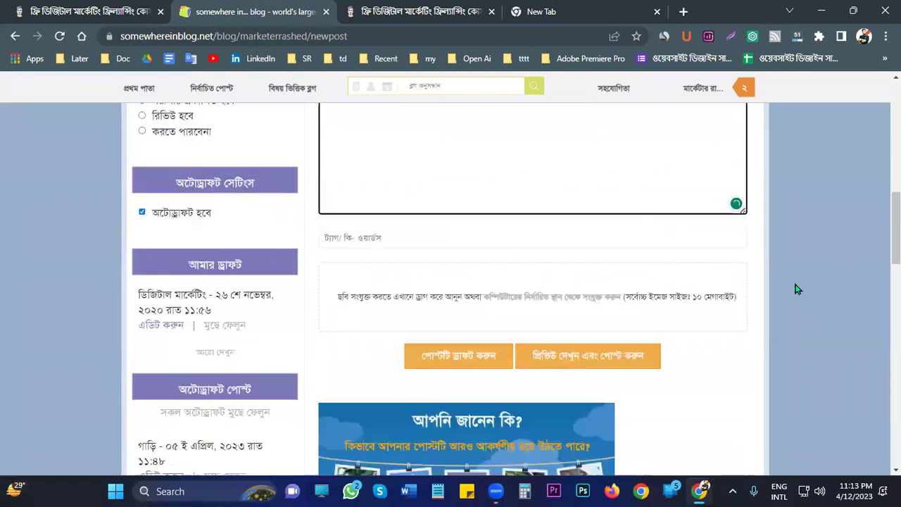
scroll(668, 278, "down", 4)
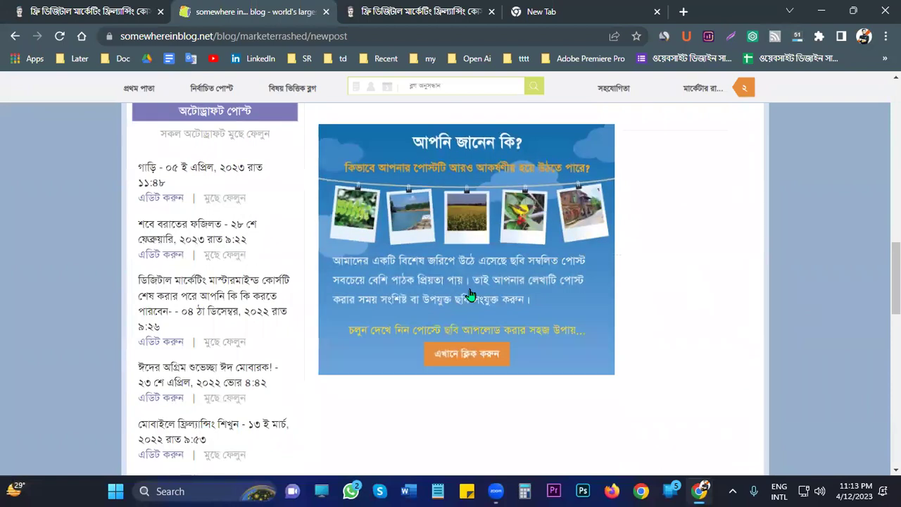
scroll(493, 292, "up", 3)
left_click(526, 288)
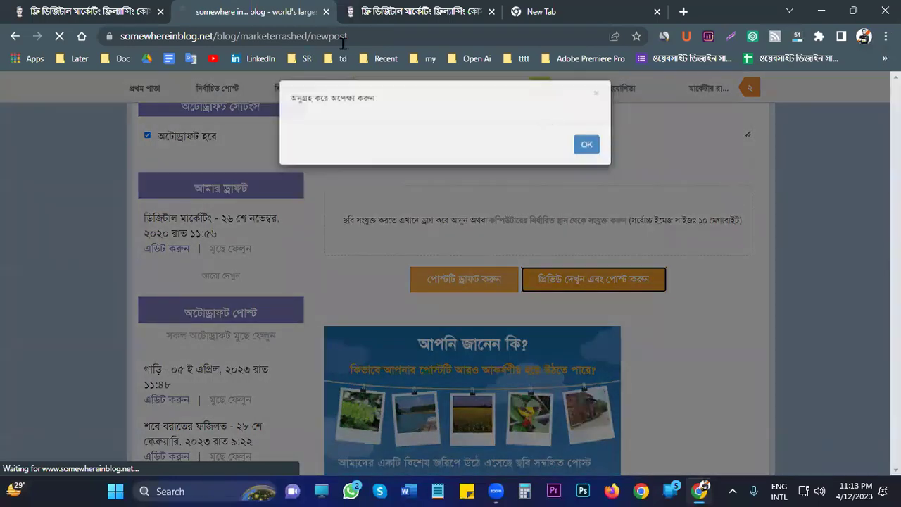
left_click(586, 143)
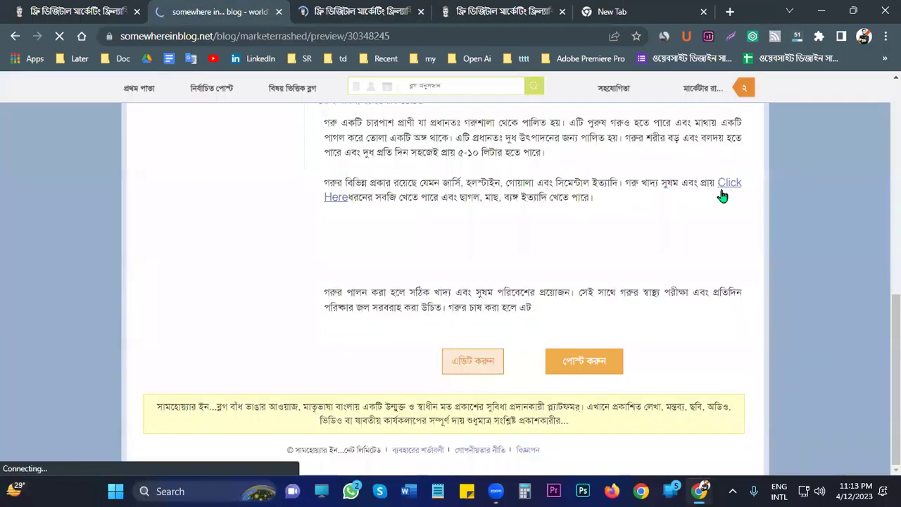
left_click(594, 362)
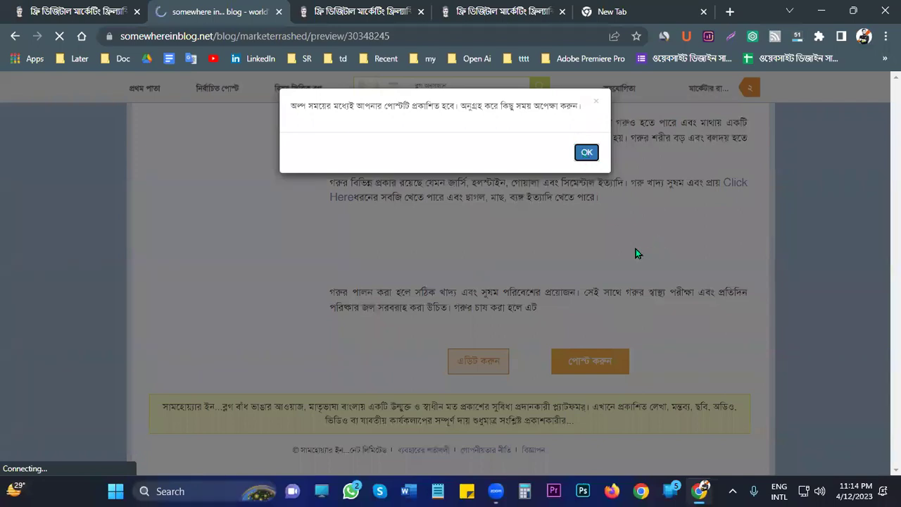
Look over the published cow essay page, including its comment area and the Deutsche Welle headlines beside it
scroll(629, 257, "down", 5)
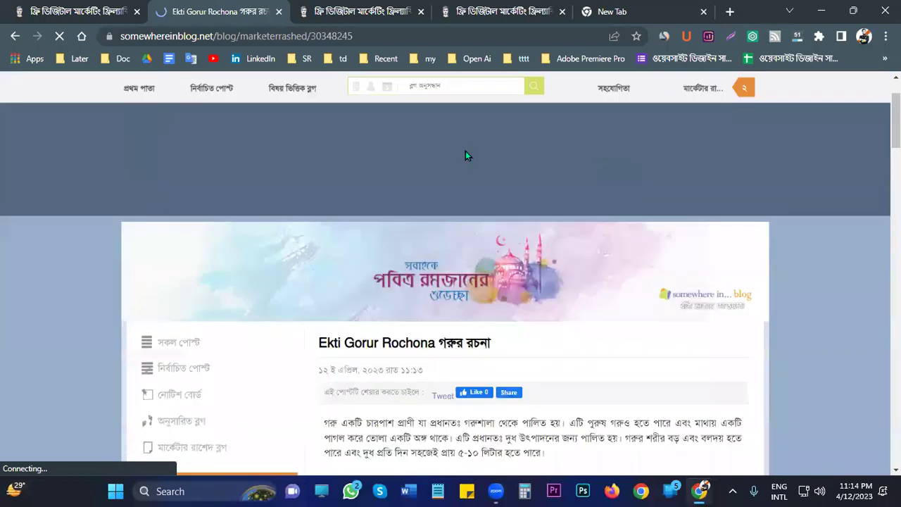
scroll(502, 242, "down", 3)
scroll(504, 253, "down", 8)
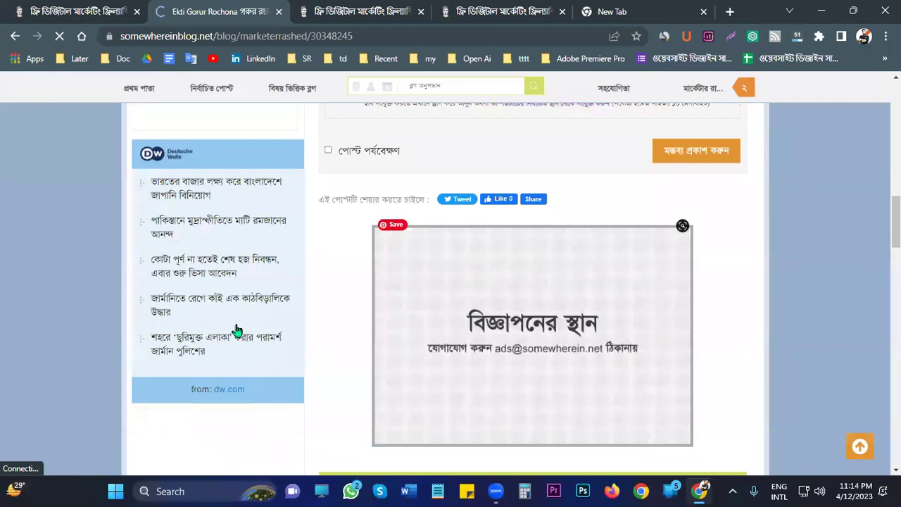
scroll(236, 330, "down", 1)
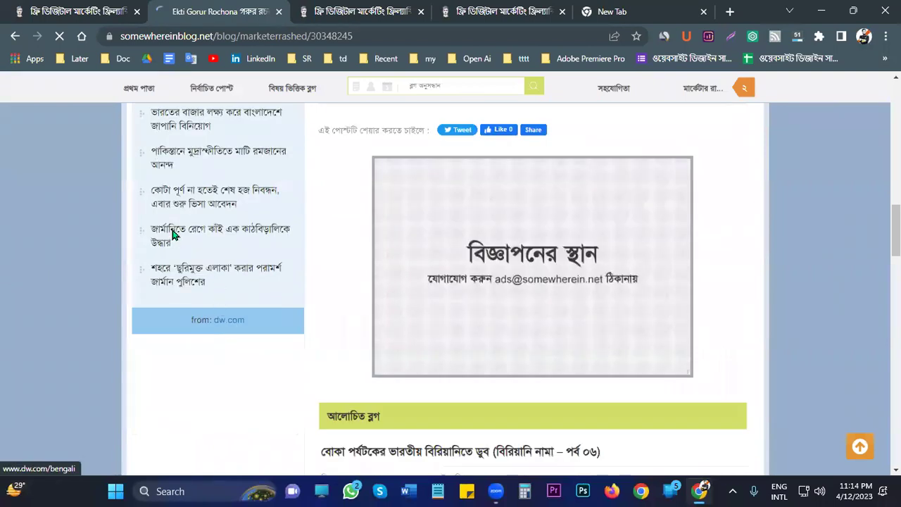
scroll(176, 239, "up", 2)
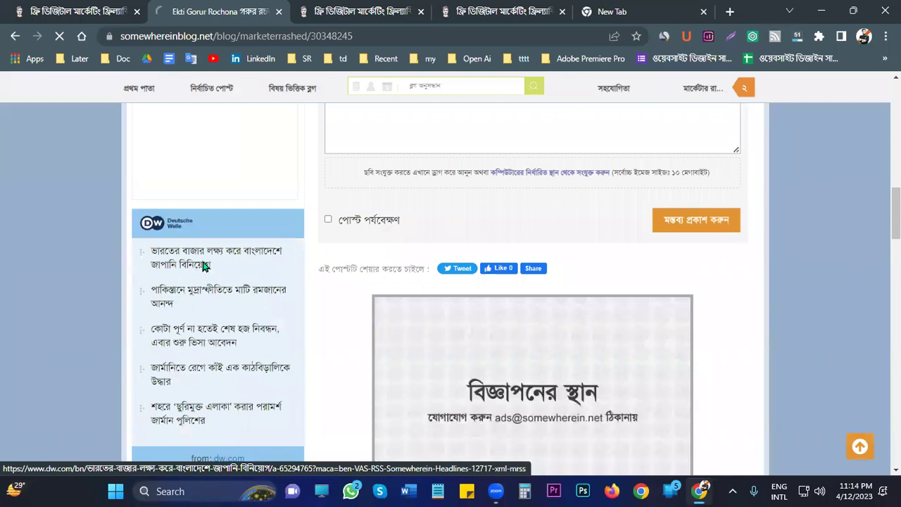
scroll(215, 262, "down", 3)
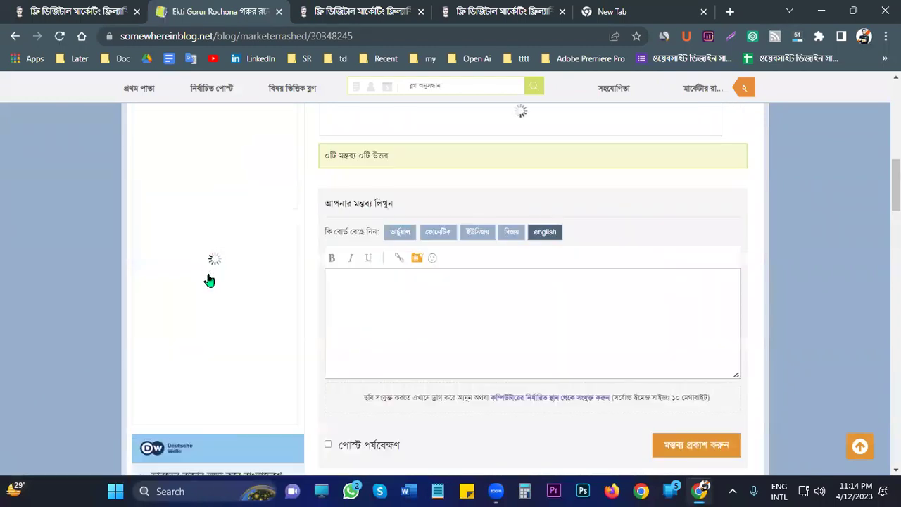
scroll(209, 279, "down", 2)
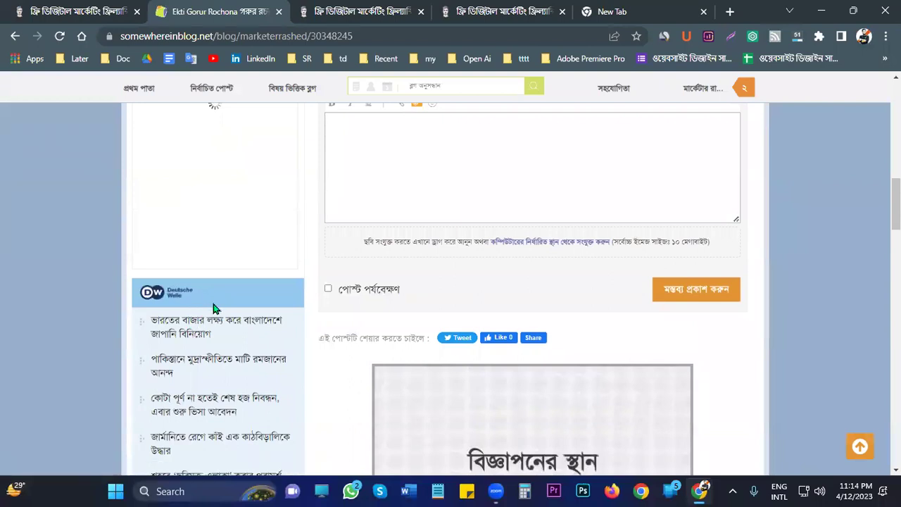
scroll(200, 224, "down", 2)
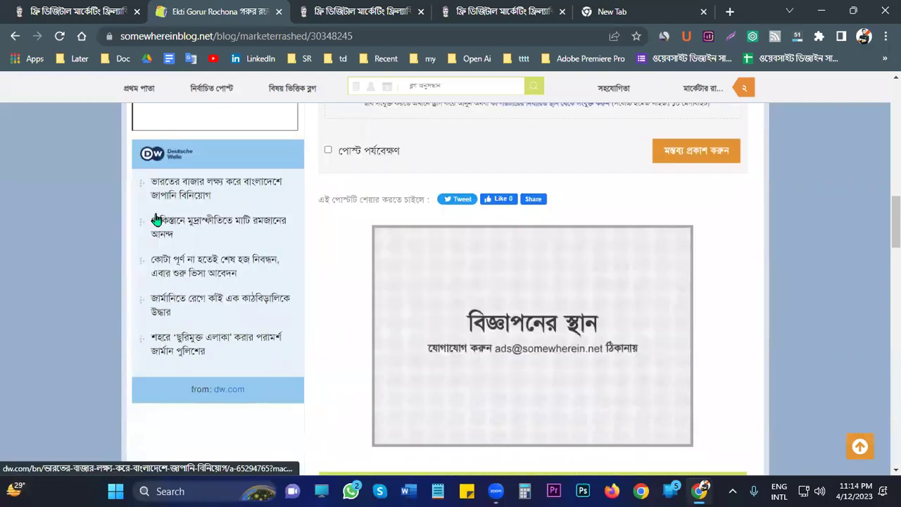
scroll(169, 232, "up", 3)
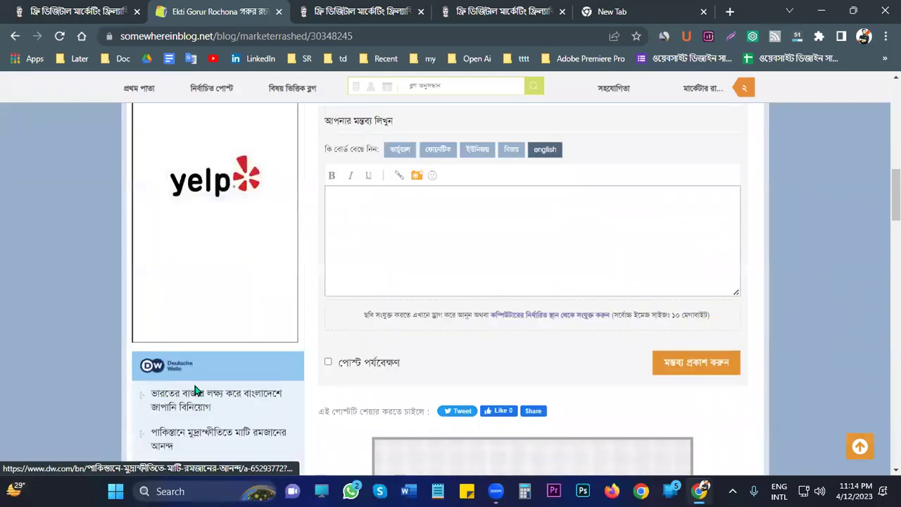
scroll(187, 347, "up", 3)
scroll(215, 253, "down", 5)
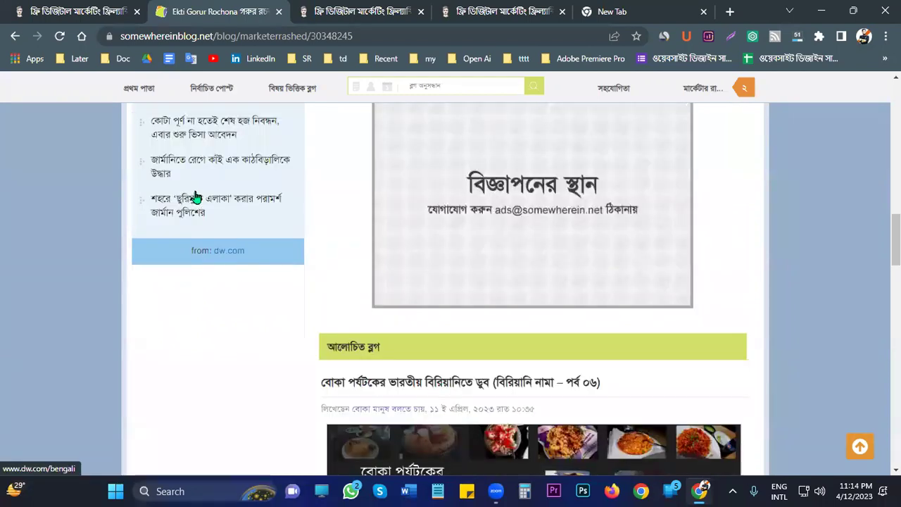
scroll(196, 197, "up", 2)
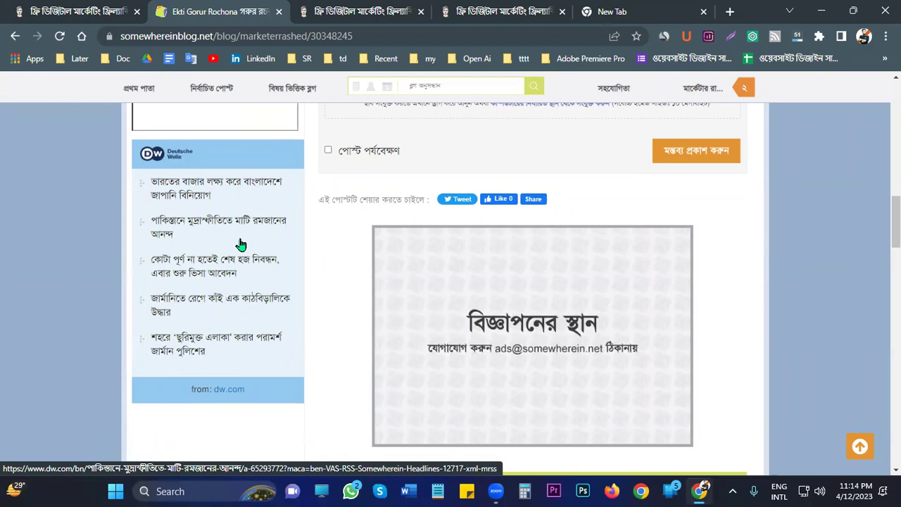
Open the dw.com source link below the Deutsche Welle headlines and compare that site with the published post page
left_click(235, 390)
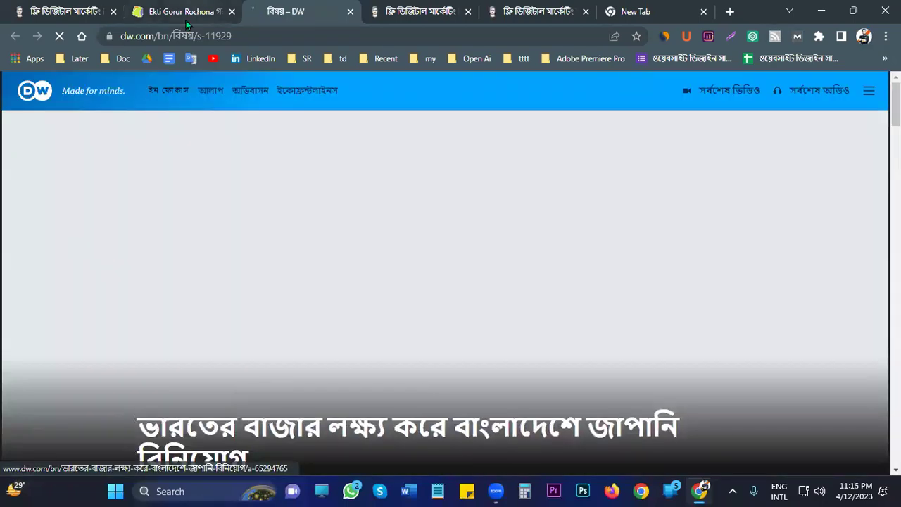
key("ctrl+shift+Tab")
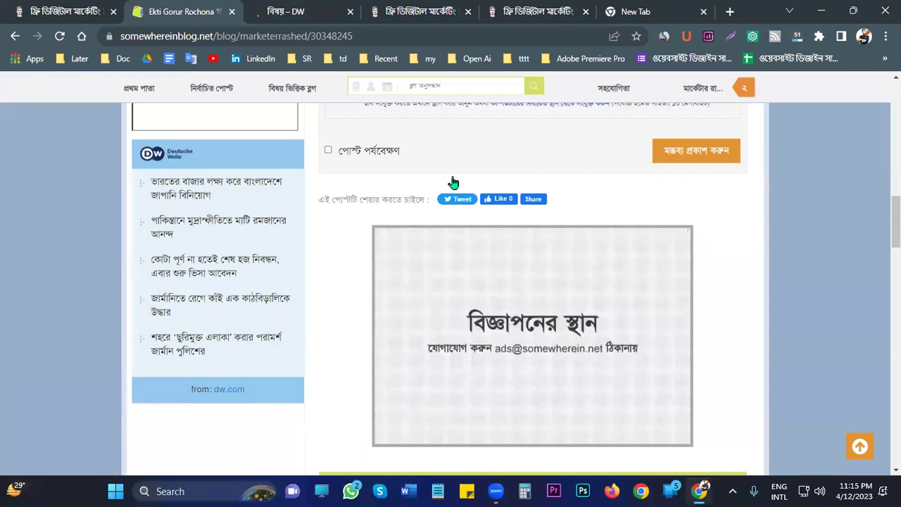
key("ctrl+Tab")
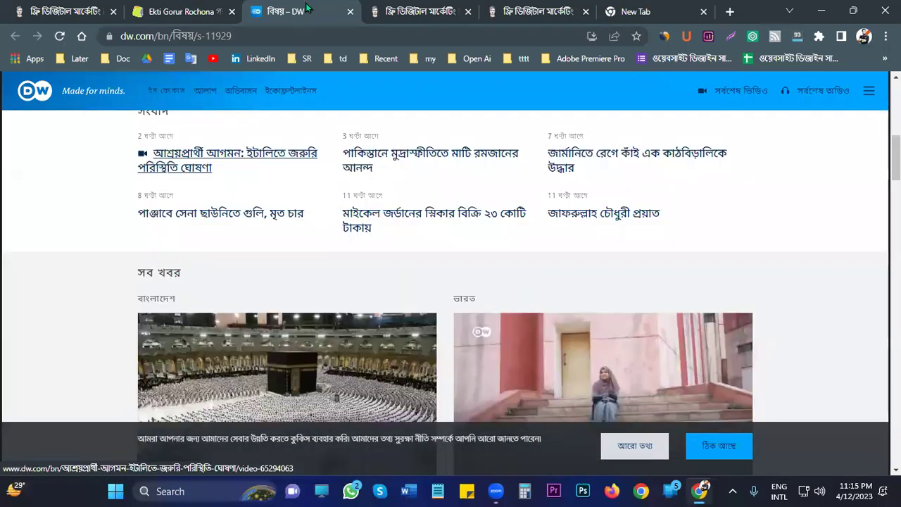
key("ctrl+shift+Tab")
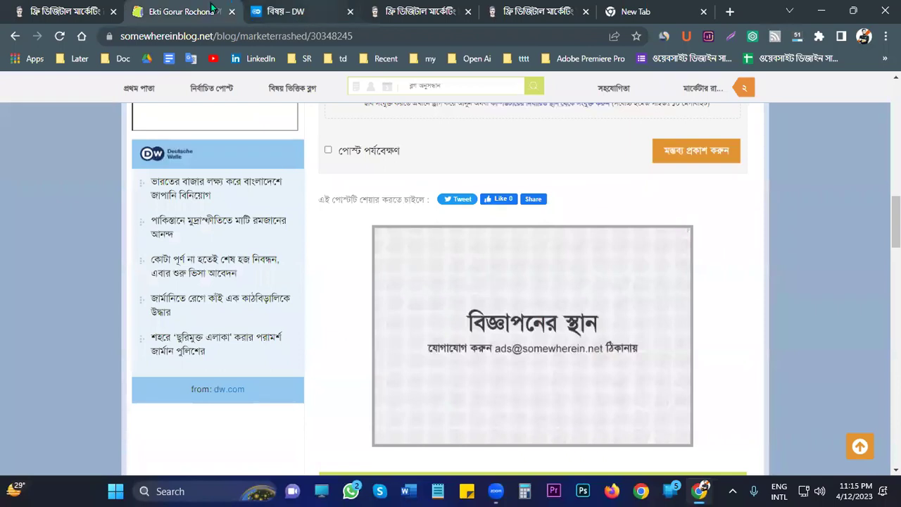
key("ctrl+Tab")
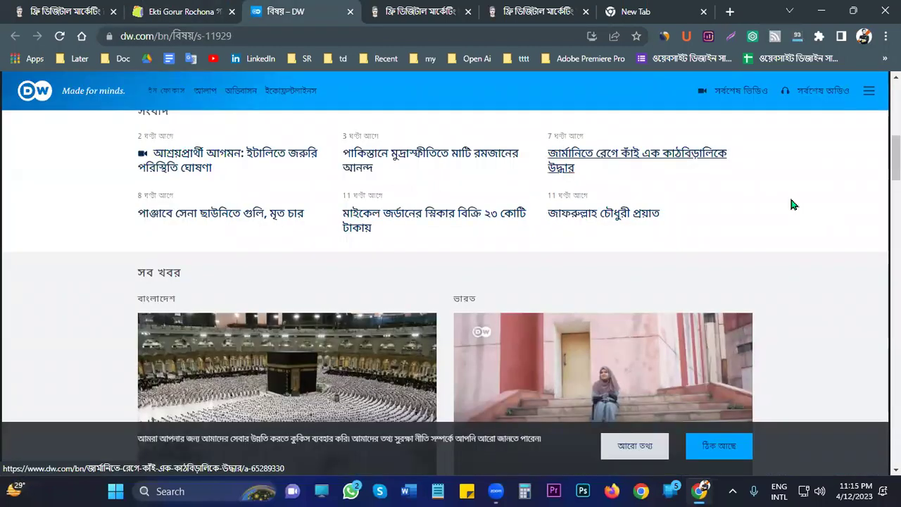
Examine the DW Bengali page's news sections and footer, then the regions, topics and categories in its site menu
scroll(780, 214, "up", 1)
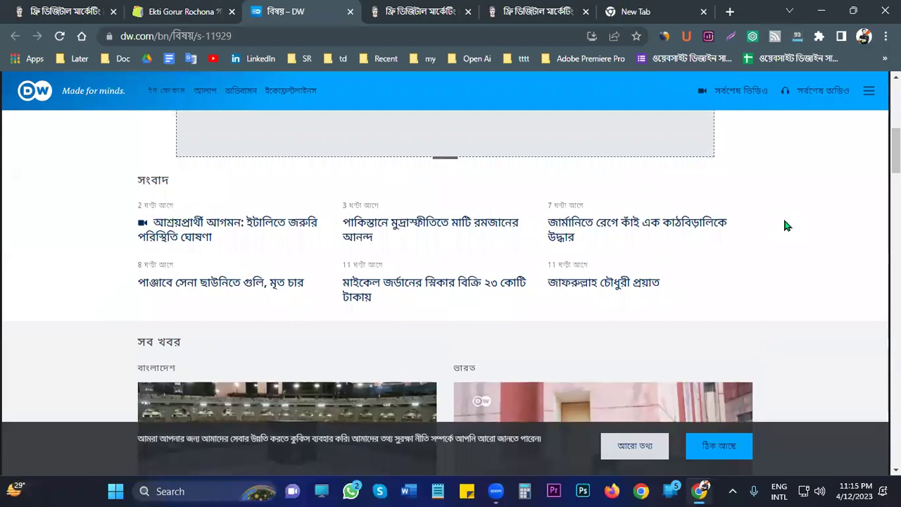
scroll(451, 281, "down", 6)
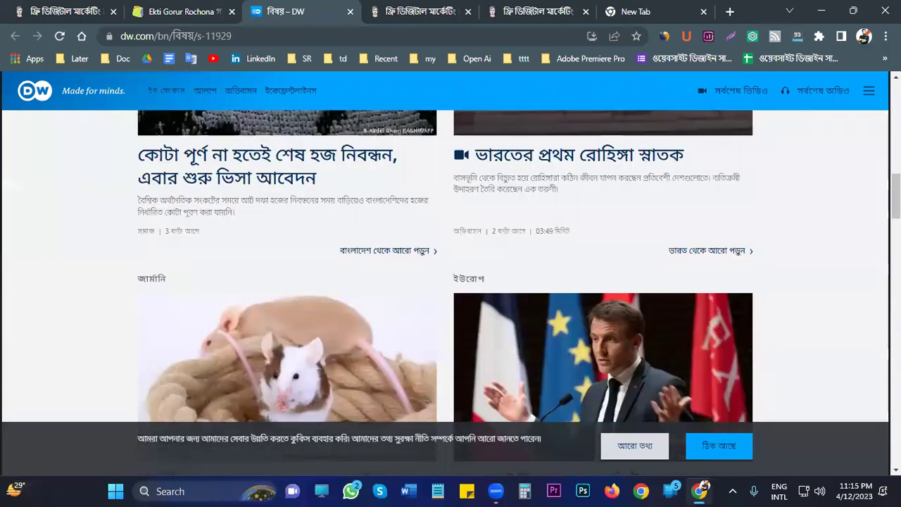
scroll(774, 405, "down", 10)
scroll(775, 406, "down", 5)
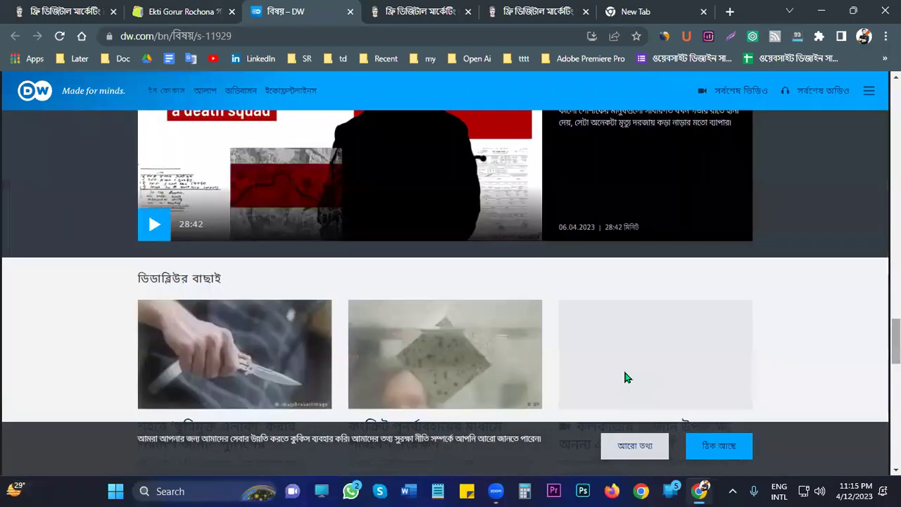
scroll(623, 368, "down", 4)
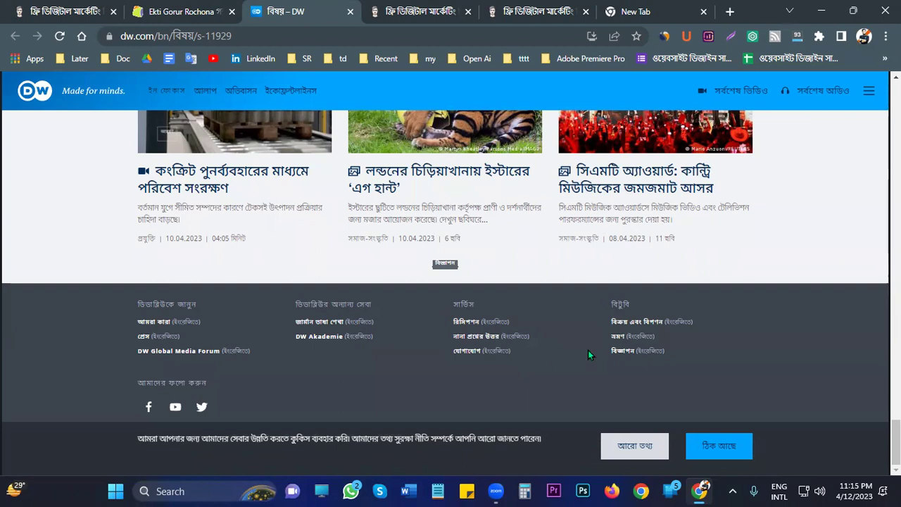
scroll(775, 372, "up", 1)
scroll(778, 377, "down", 1)
scroll(775, 373, "up", 3)
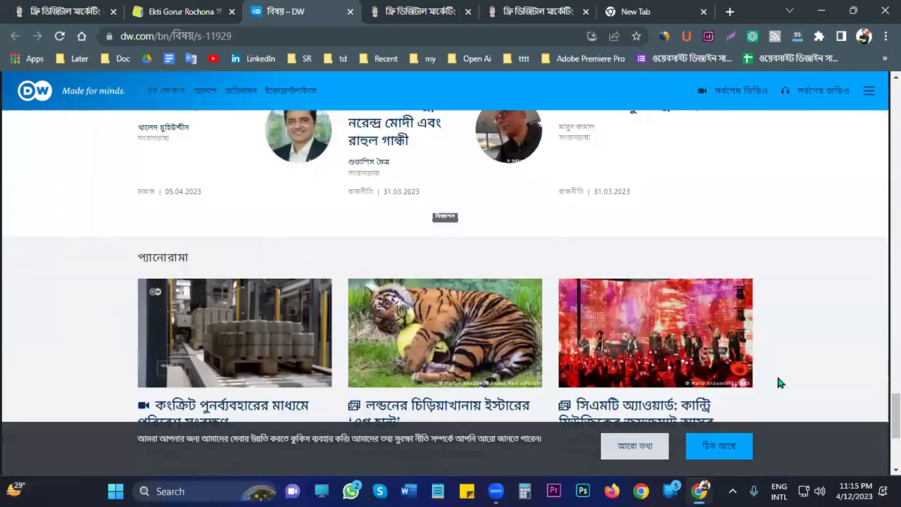
scroll(775, 373, "up", 2)
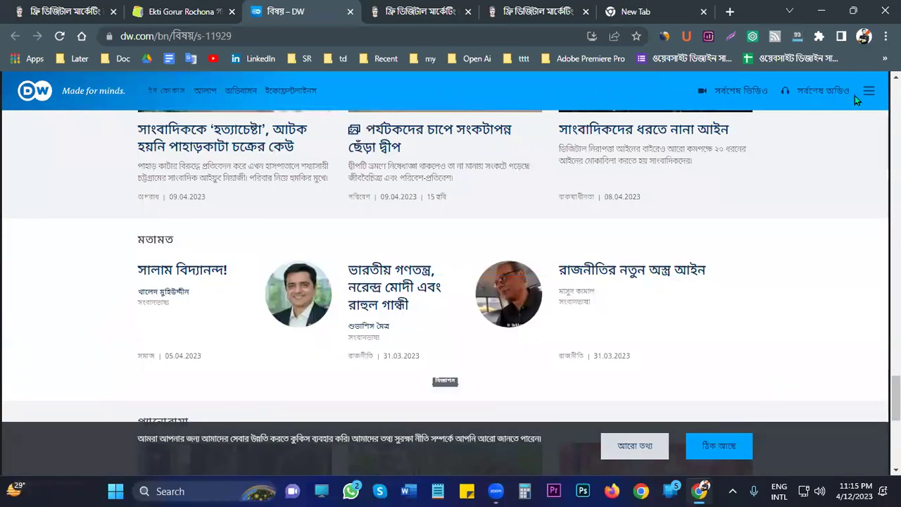
scroll(855, 95, "up", 2)
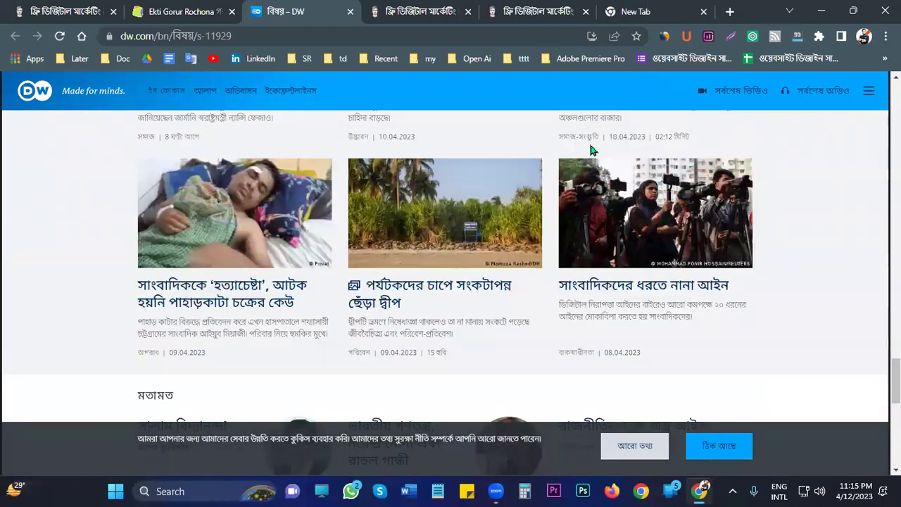
scroll(590, 150, "up", 5)
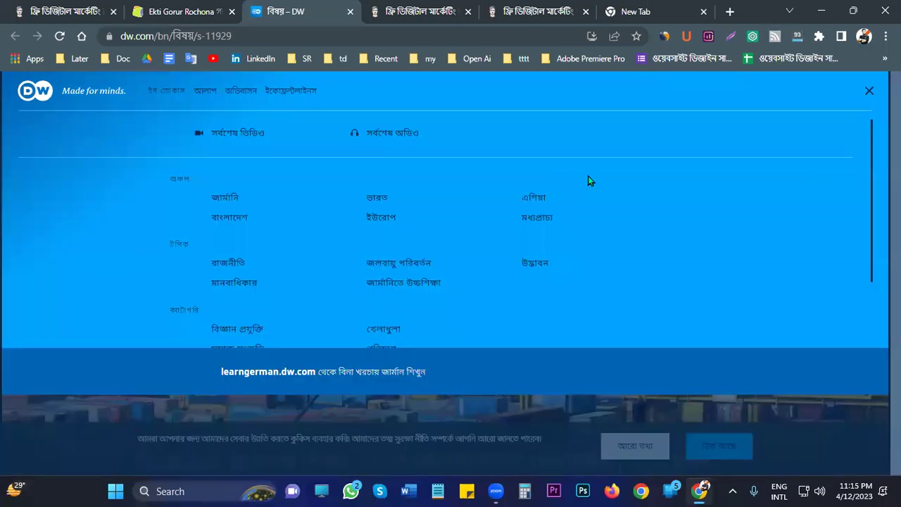
scroll(212, 335, "down", 2)
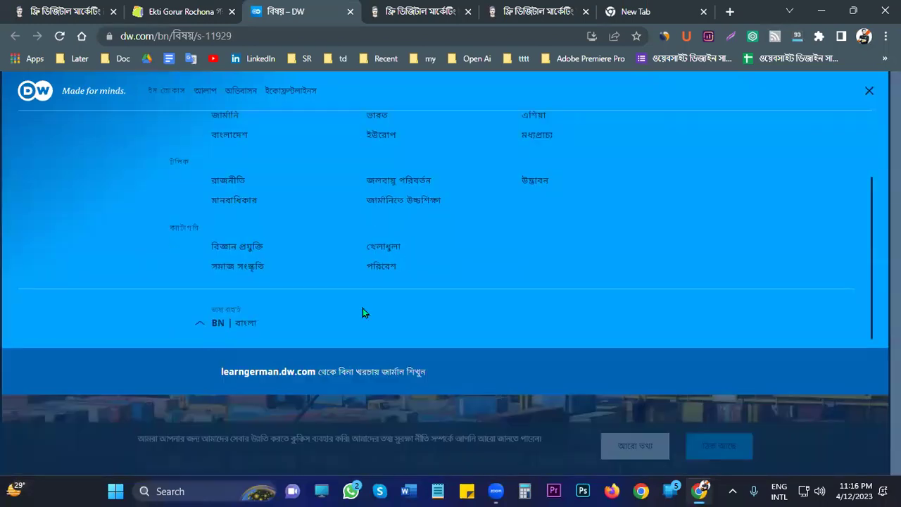
Look back over the DW site menu from the language selector up to the latest video and audio links
key("Tab")
left_click(436, 289)
scroll(437, 289, "up", 1)
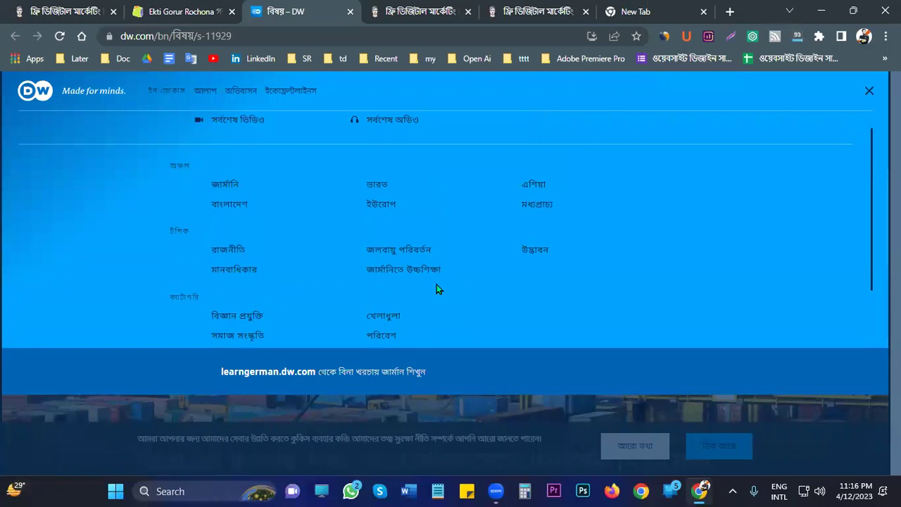
scroll(434, 288, "up", 1)
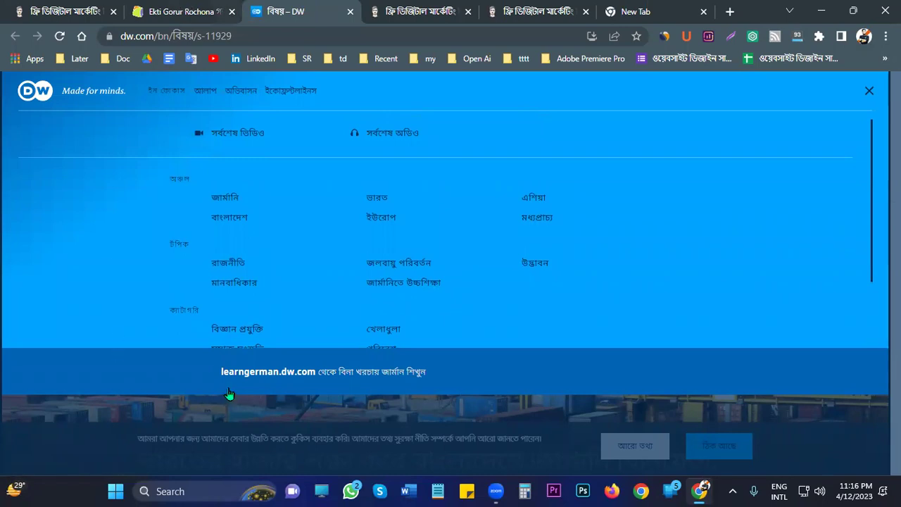
Return to the cow essay post, open its Deutsche Welle headline about the squirrel rescue, and close that article
key("ctrl+shift+Tab")
double_click(200, 391)
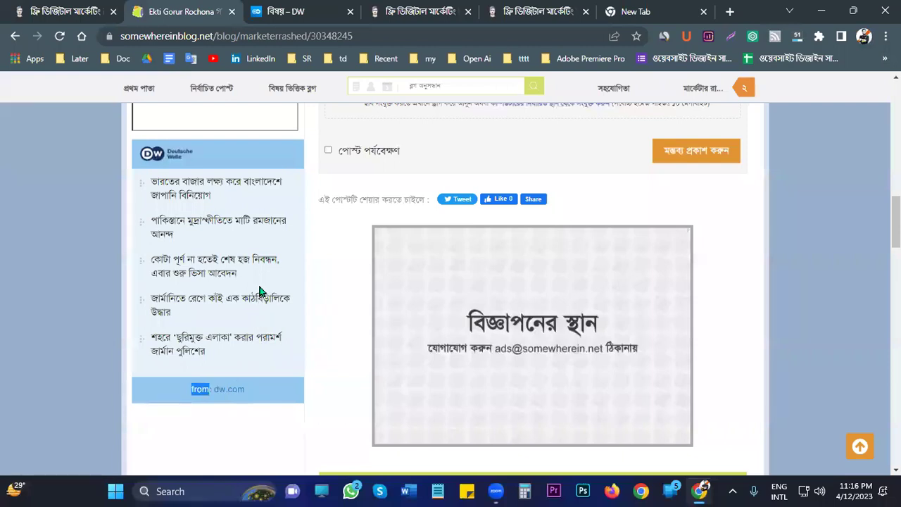
left_click(259, 291)
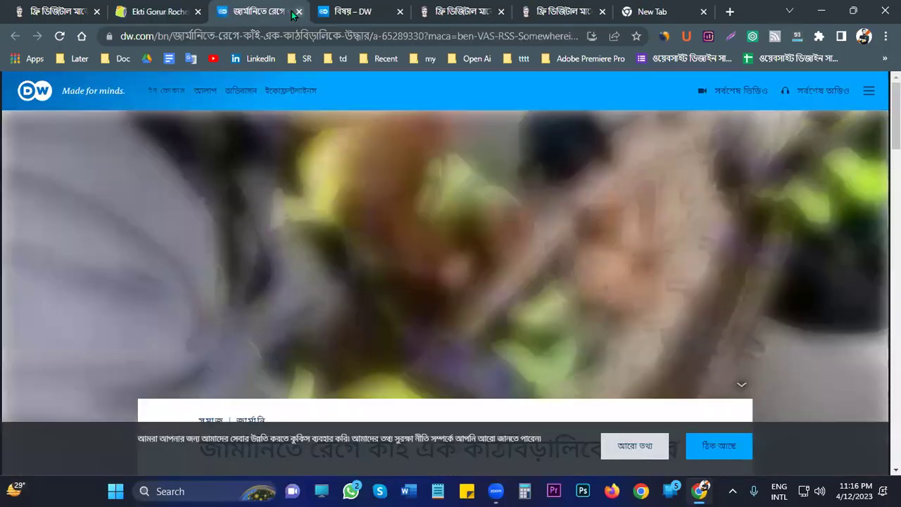
left_click(299, 12)
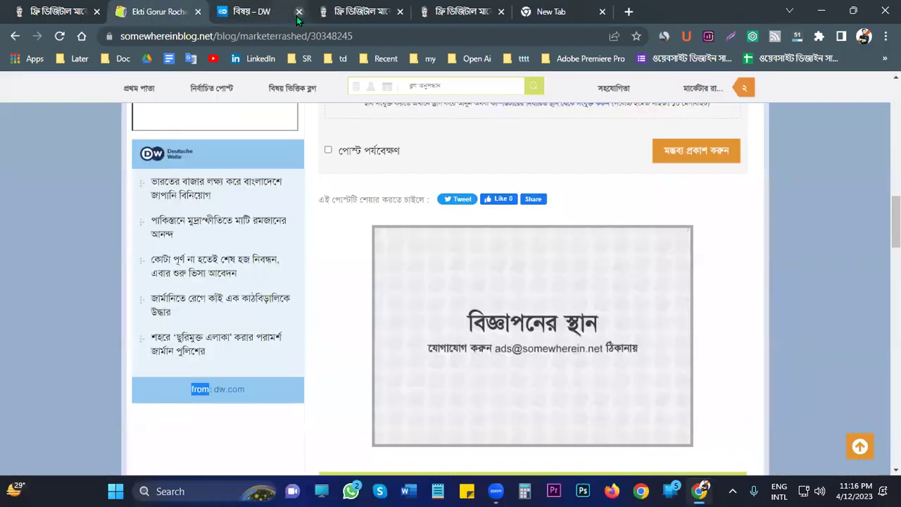
Close the DW topics page and the published cow essay post, leaving the course page open
left_click(295, 18)
key("ctrl+w")
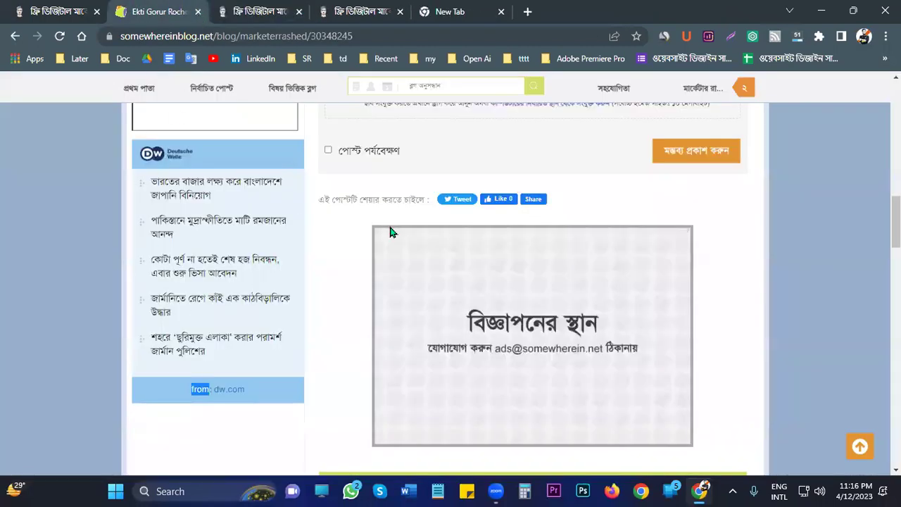
key("ctrl+w")
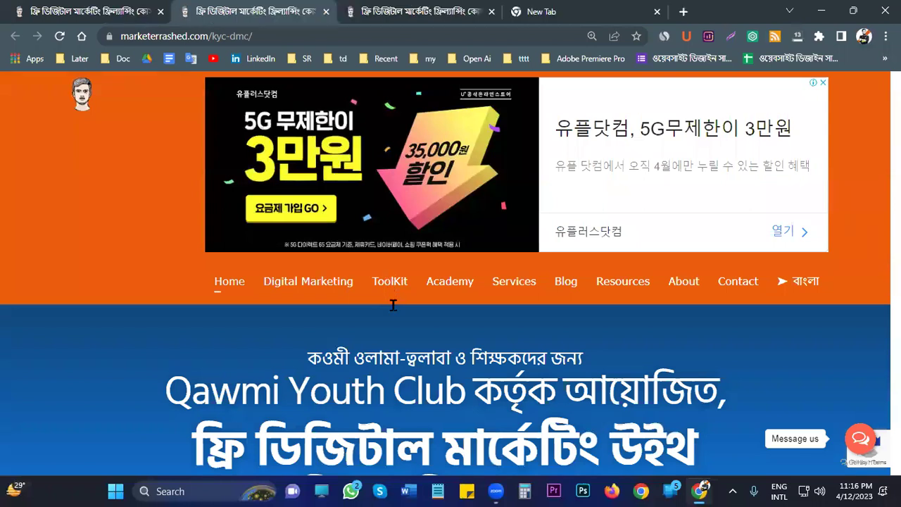
Look through the SEO topic lists in the course outline and highlight Web 2.0 Submission under Off-Page SEO
scroll(394, 306, "down", 3)
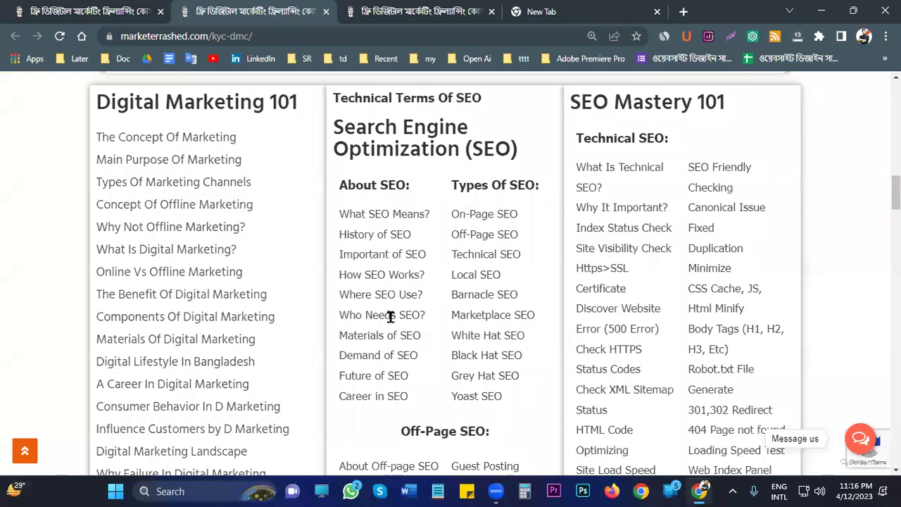
scroll(391, 324, "down", 5)
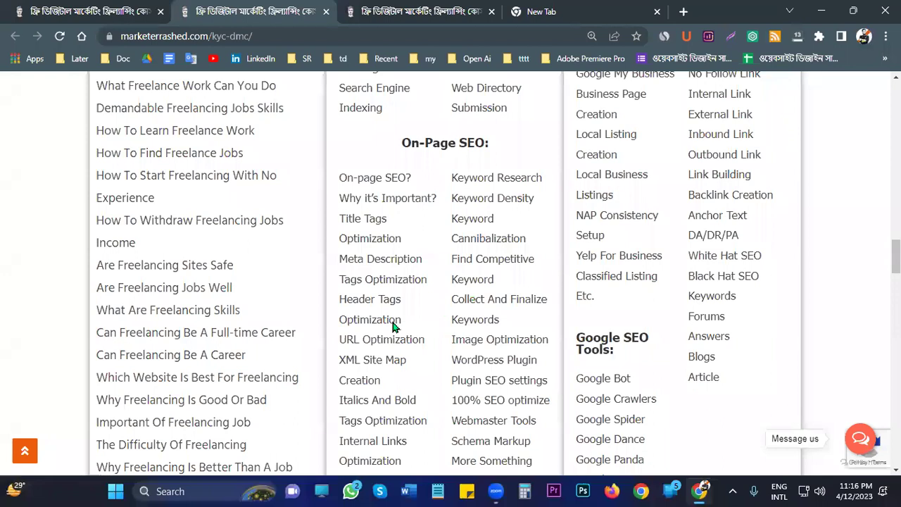
scroll(393, 326, "down", 1)
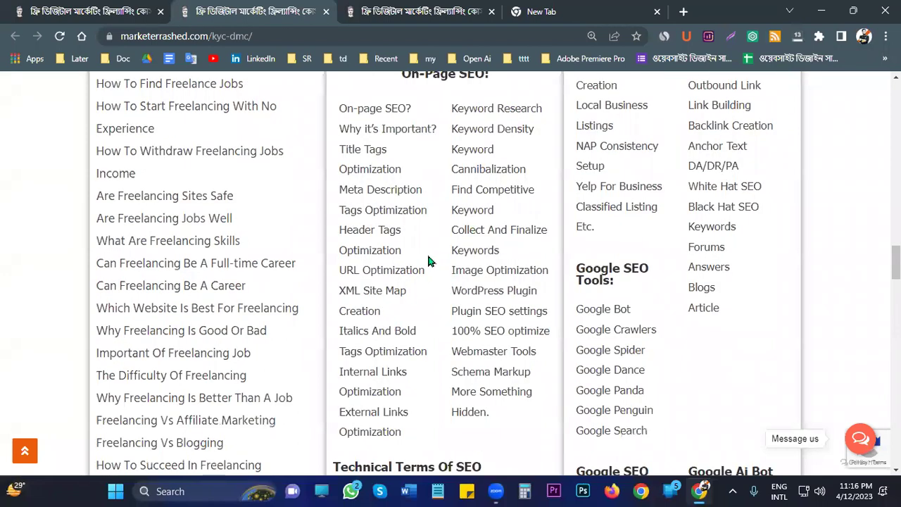
scroll(427, 260, "down", 2)
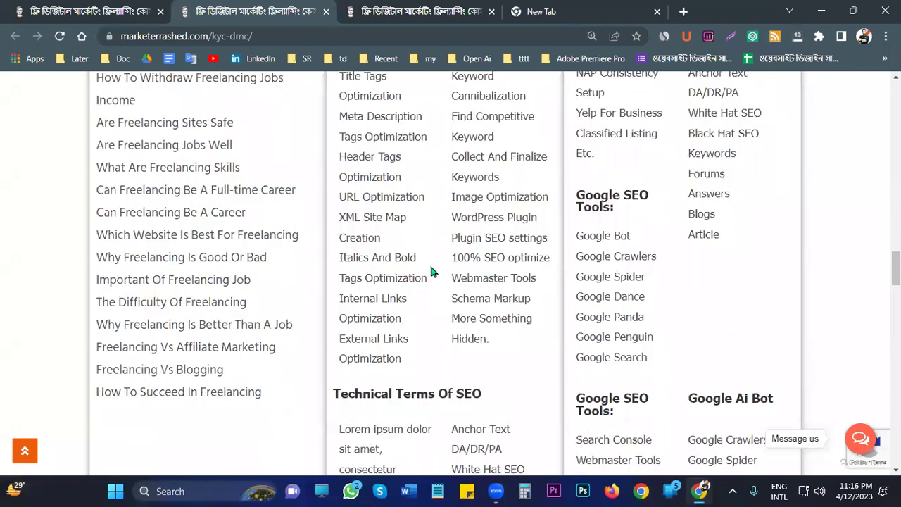
scroll(423, 267, "down", 3)
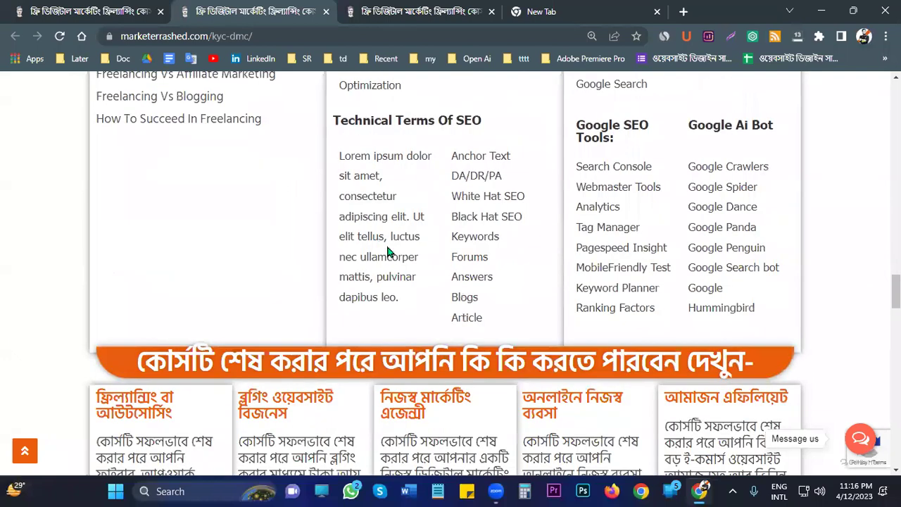
scroll(342, 260, "up", 4)
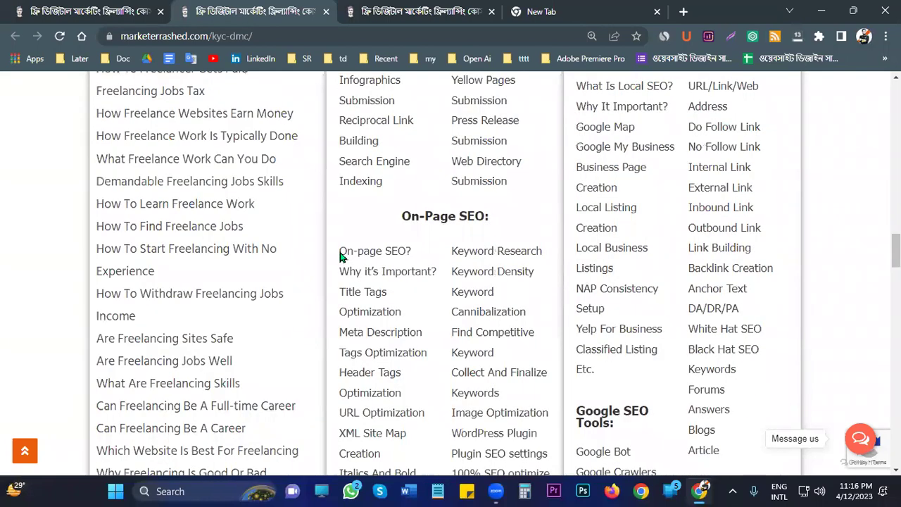
scroll(394, 161, "up", 3)
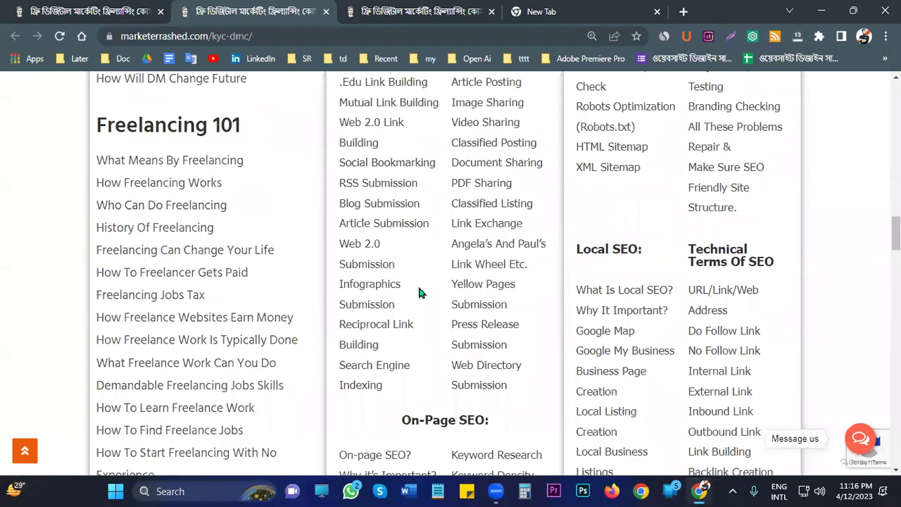
triple_click(384, 253)
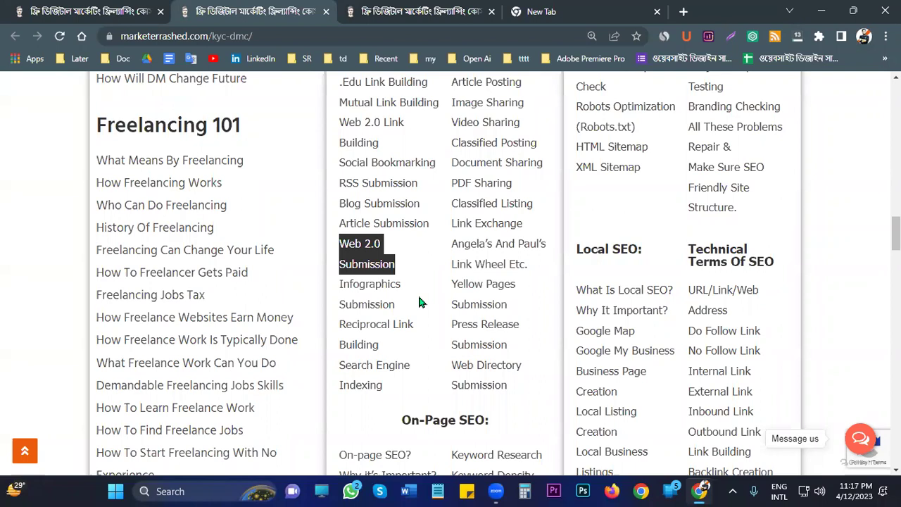
Search Google for the course outline topic "Infographics Submission"
double_click(366, 308)
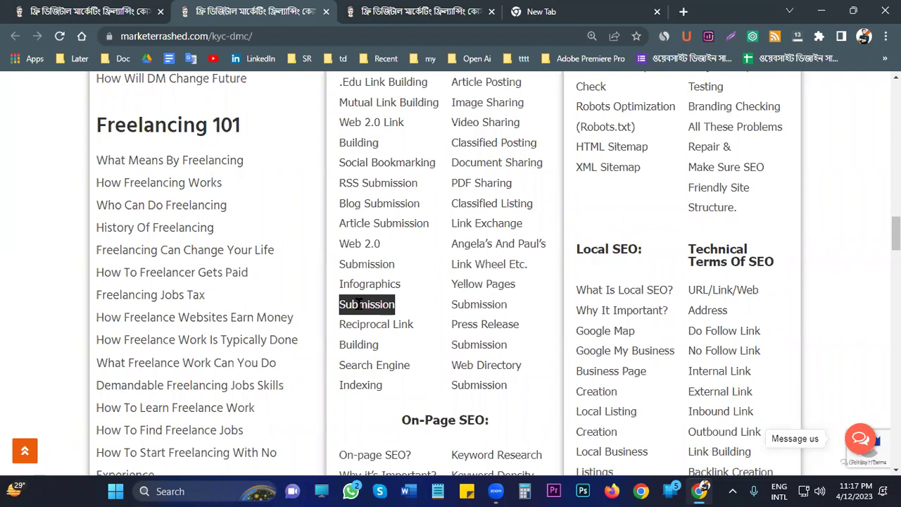
left_click(366, 284)
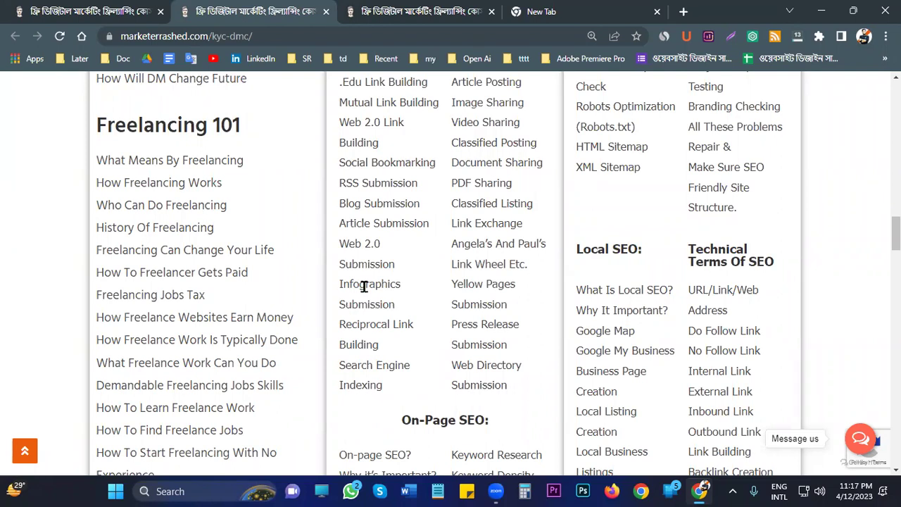
double_click(365, 291)
triple_click(365, 303)
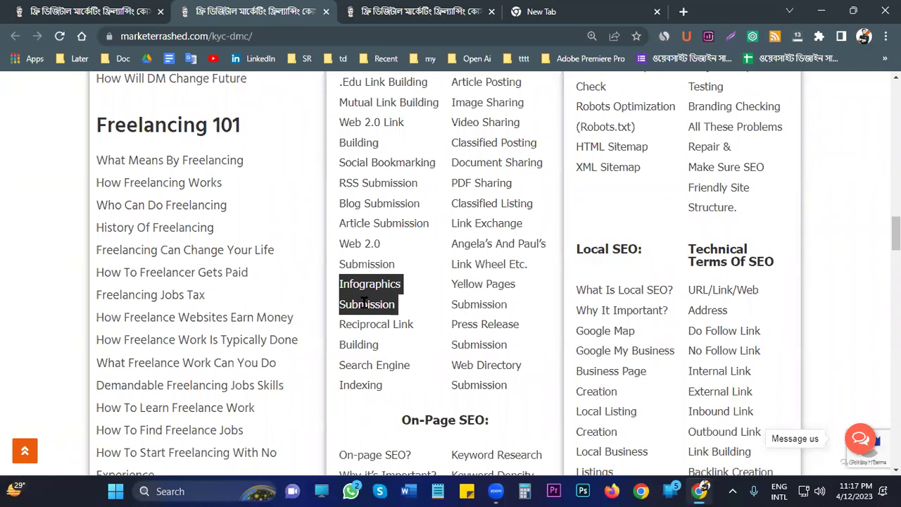
right_click(364, 302)
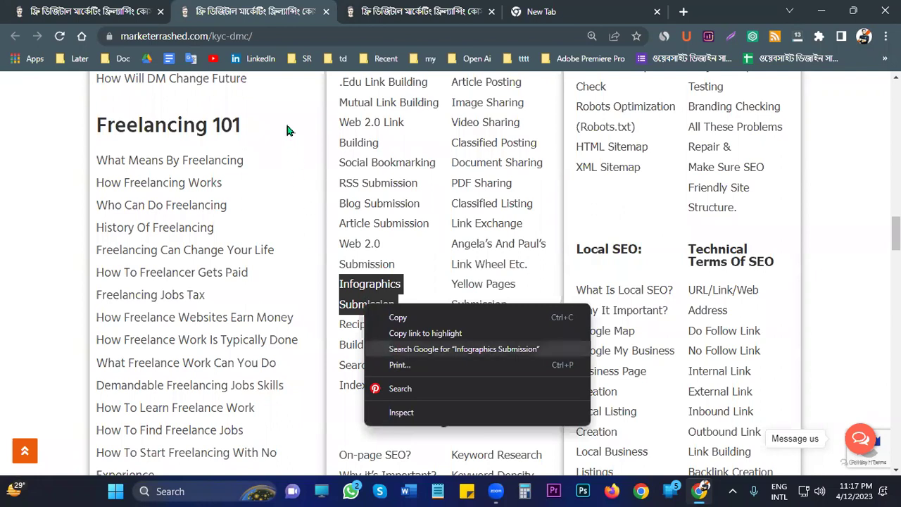
left_click(396, 350)
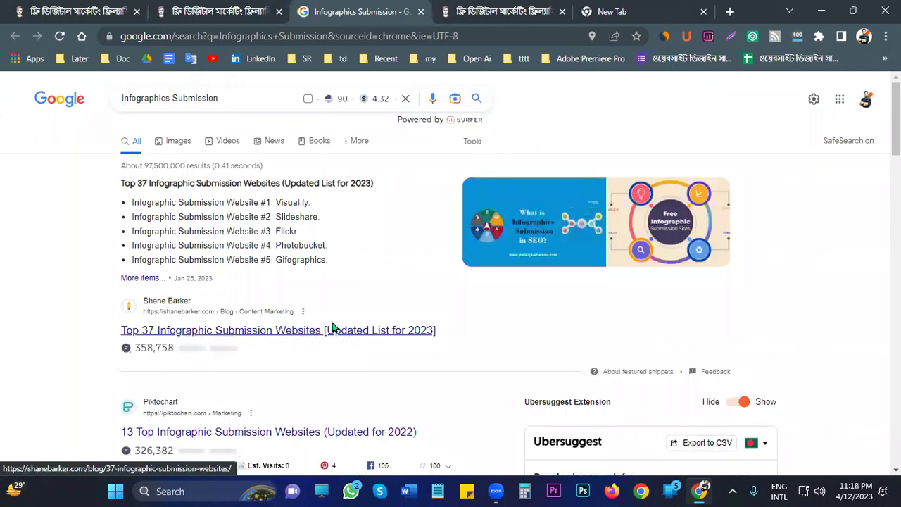
Browse the results and refine the search to "Infographics Submission site list"
scroll(303, 289, "down", 3)
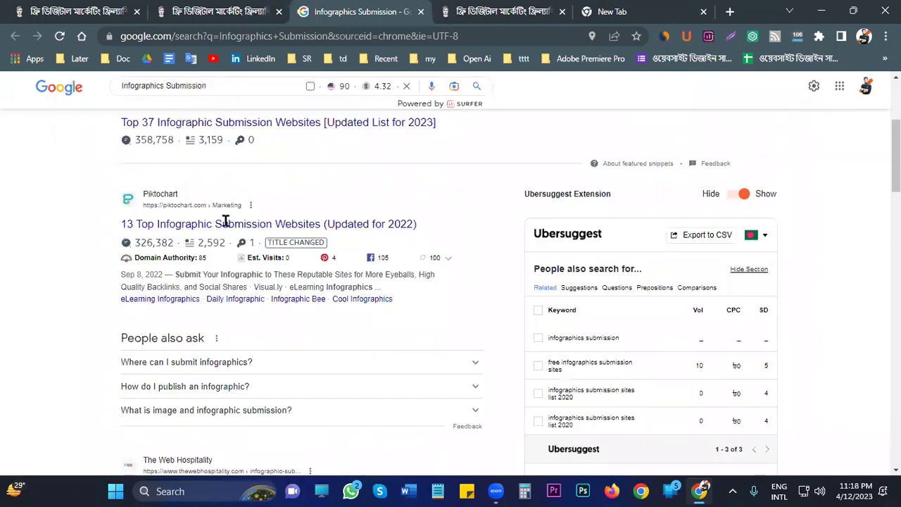
scroll(217, 219, "down", 10)
scroll(214, 218, "down", 5)
scroll(205, 214, "up", 4)
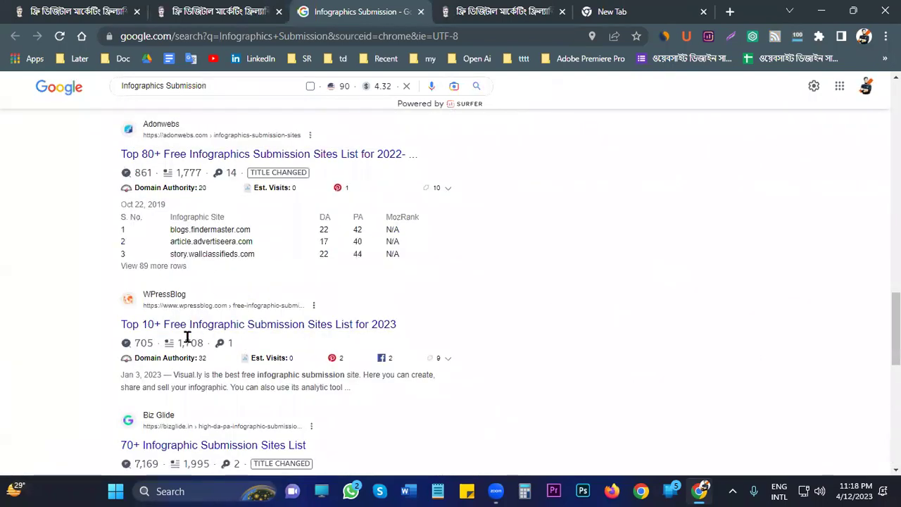
scroll(297, 312, "up", 3)
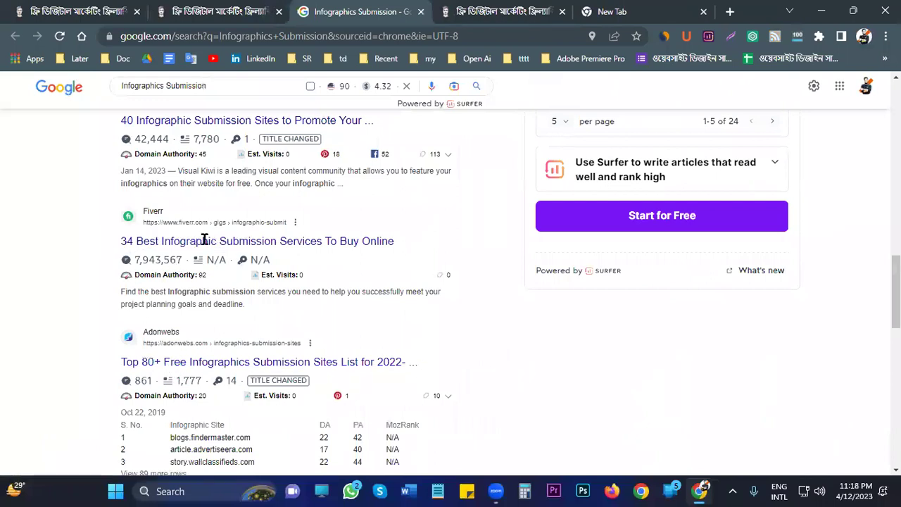
left_click(226, 84)
left_click(241, 265)
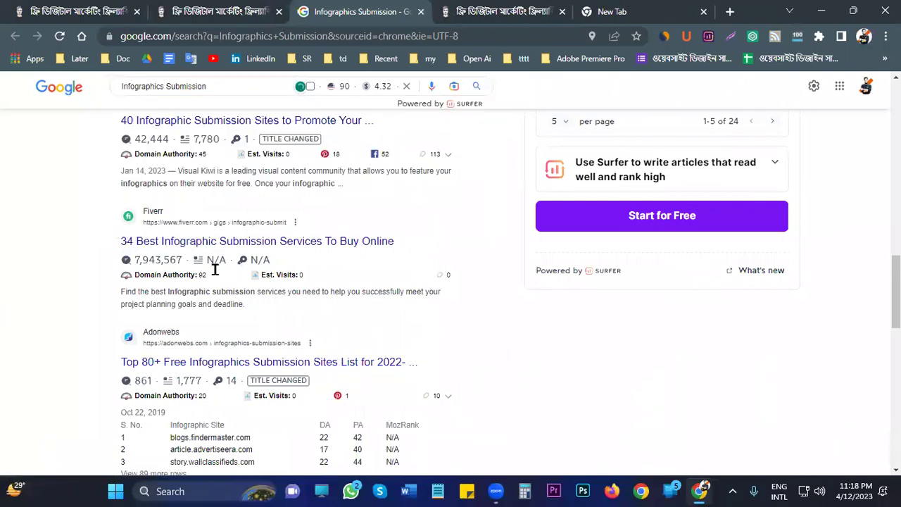
left_click(229, 85)
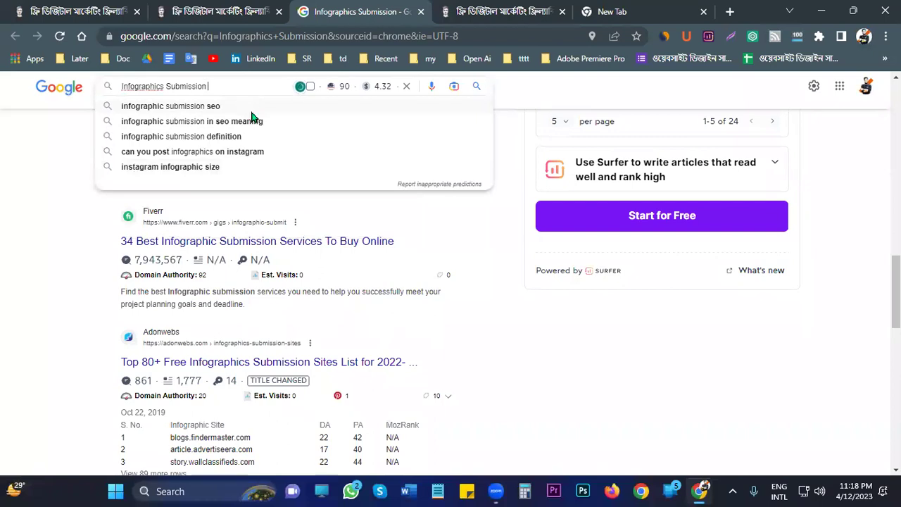
type("site")
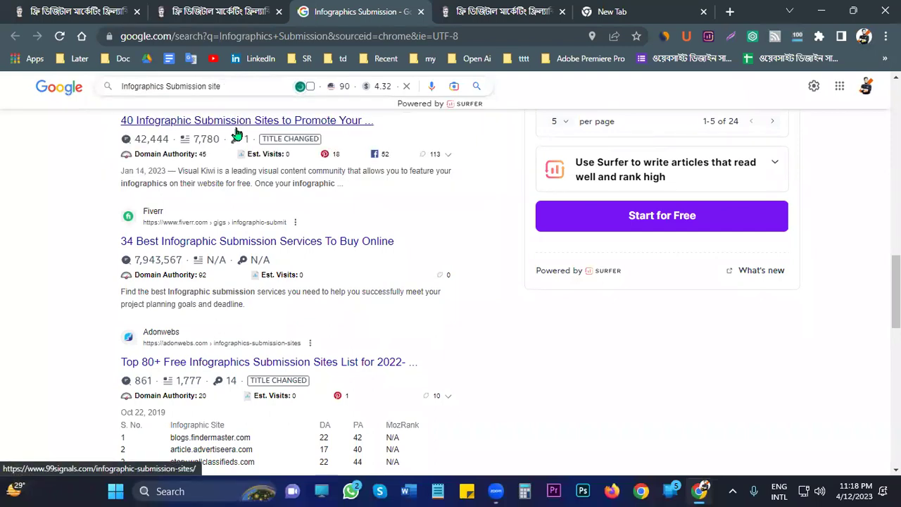
type(" list")
key("Return")
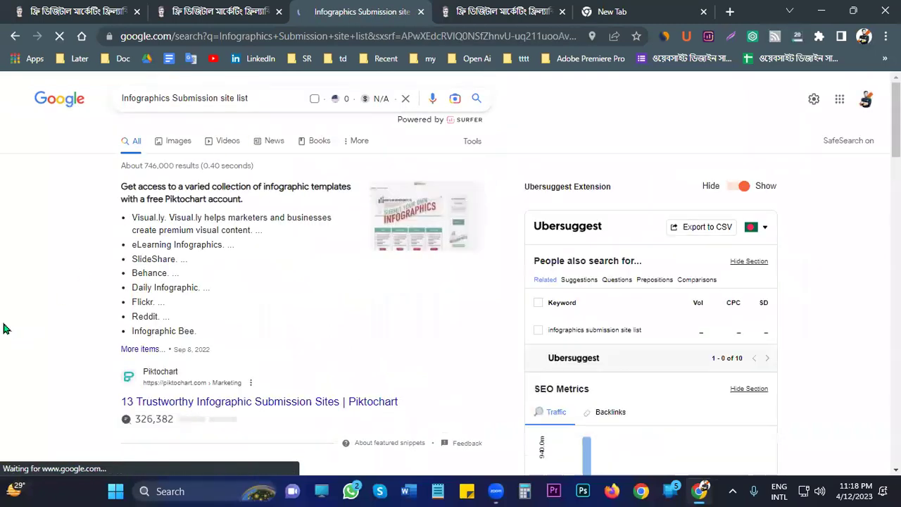
Open the search result on the top 37 infographic submission websites
scroll(19, 320, "down", 3)
scroll(248, 319, "down", 3)
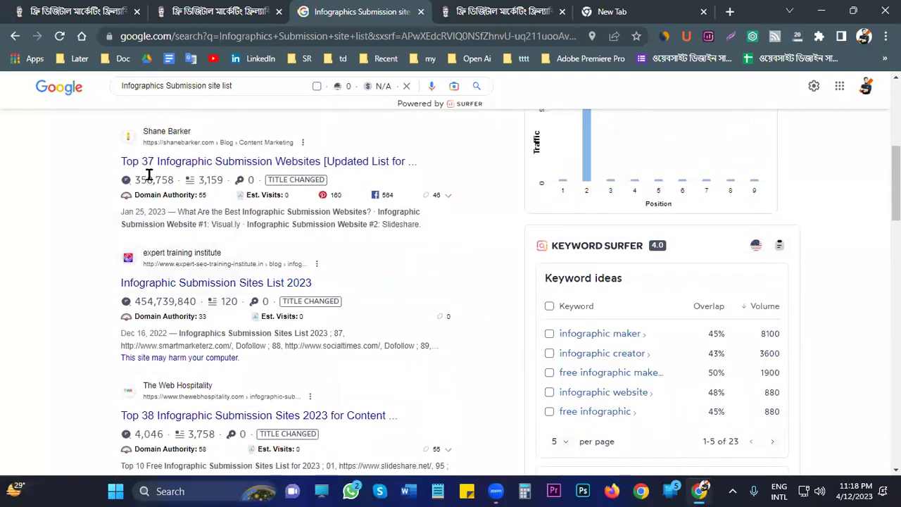
left_click(238, 168)
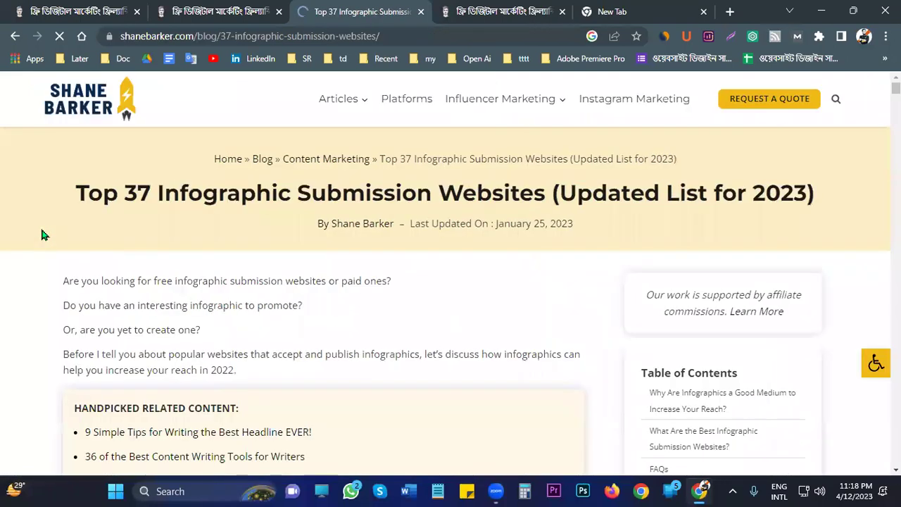
Examine the article's infographic submission sites, including each entry's DA, Alexa rank and submit link
scroll(41, 235, "down", 6)
scroll(38, 249, "down", 10)
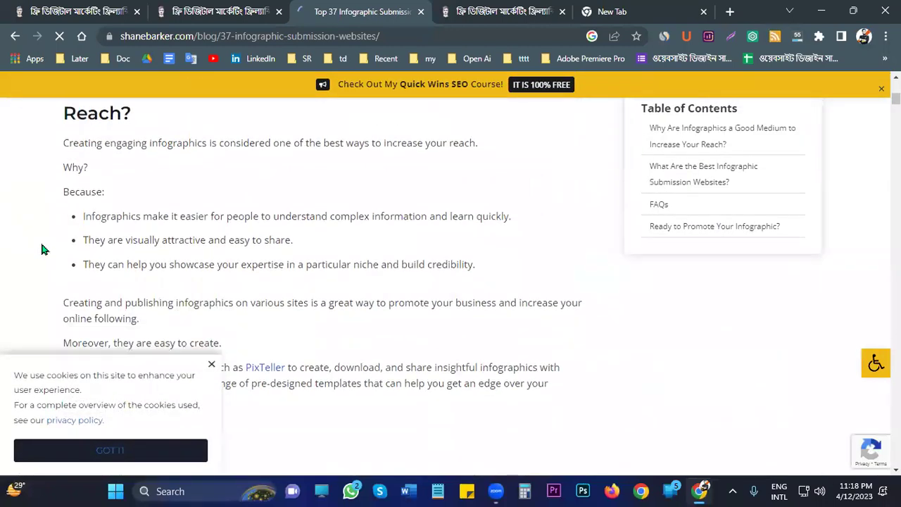
scroll(196, 358, "down", 10)
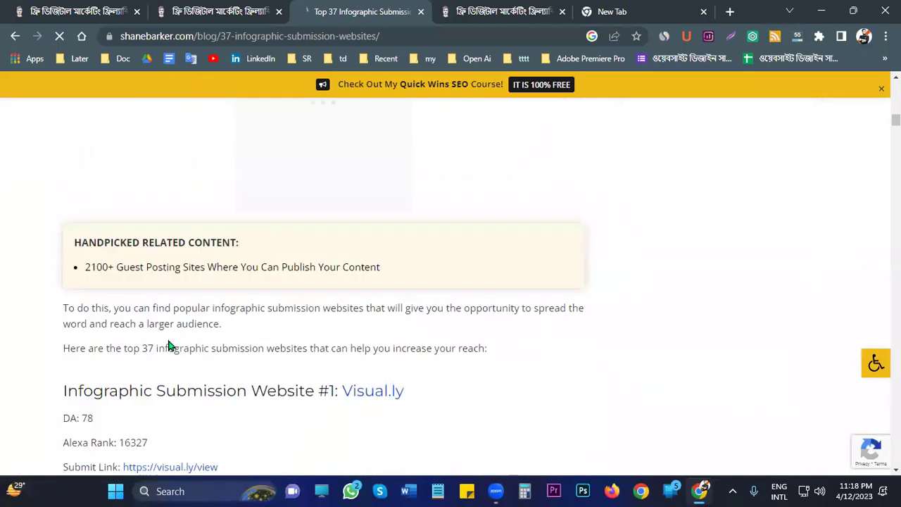
scroll(161, 333, "up", 3)
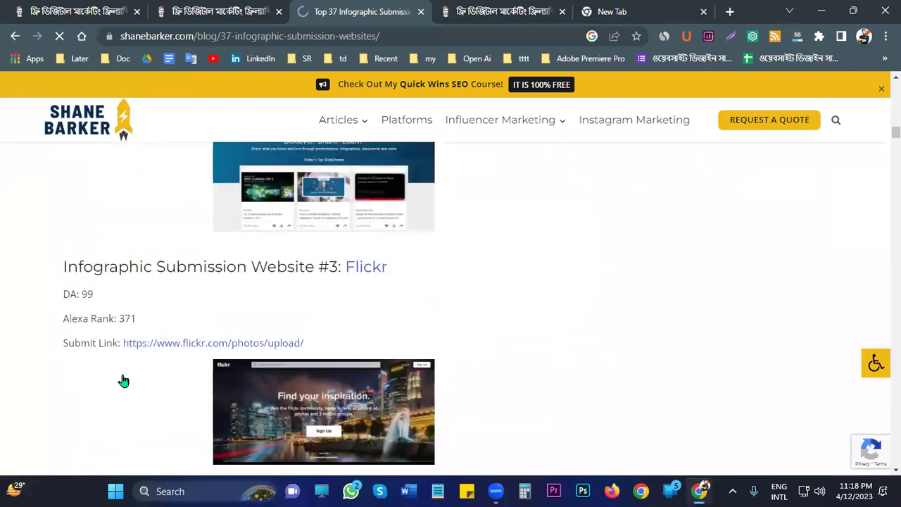
scroll(212, 347, "down", 3)
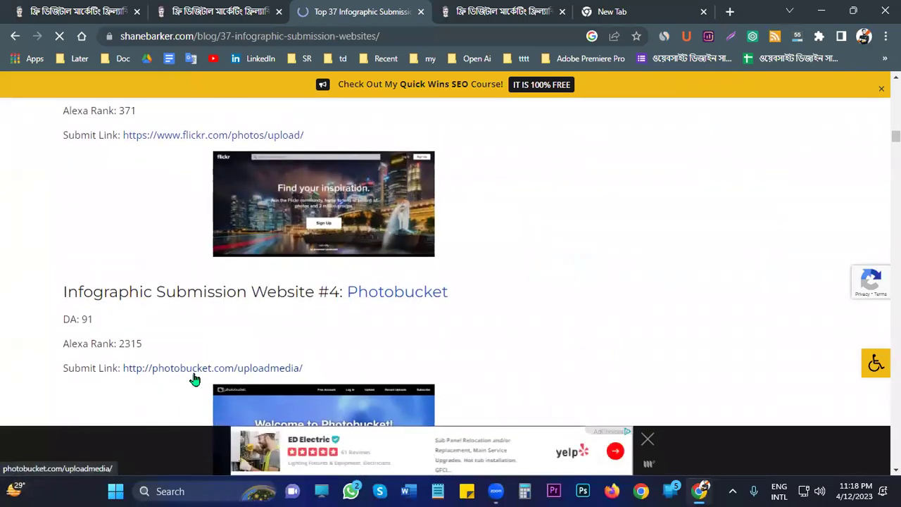
scroll(197, 368, "down", 9)
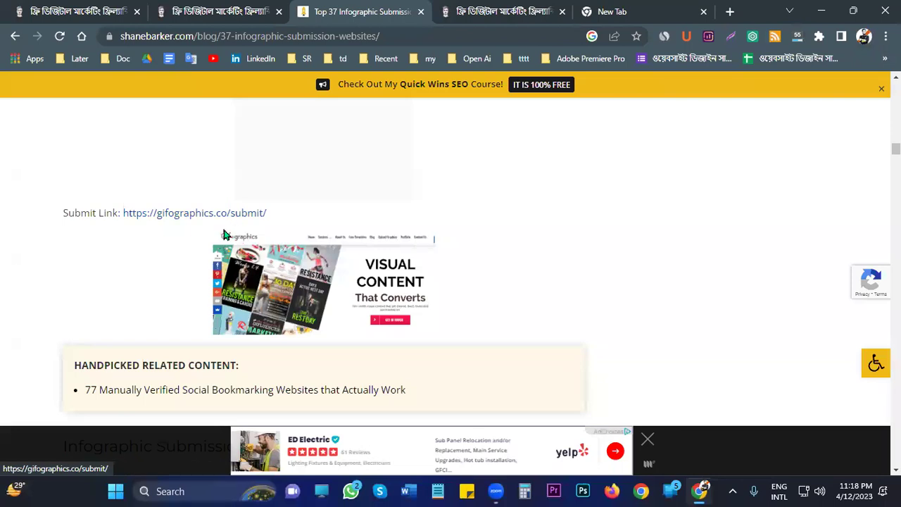
scroll(190, 266, "down", 5)
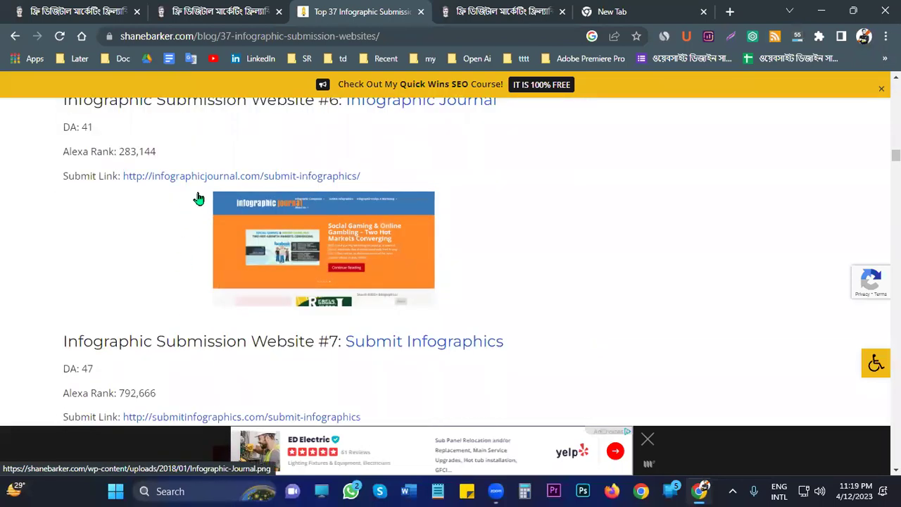
Examine the article's entries from Infographic Journal to Pinterest, with their DA, Alexa rank and submit links
scroll(193, 233, "down", 2)
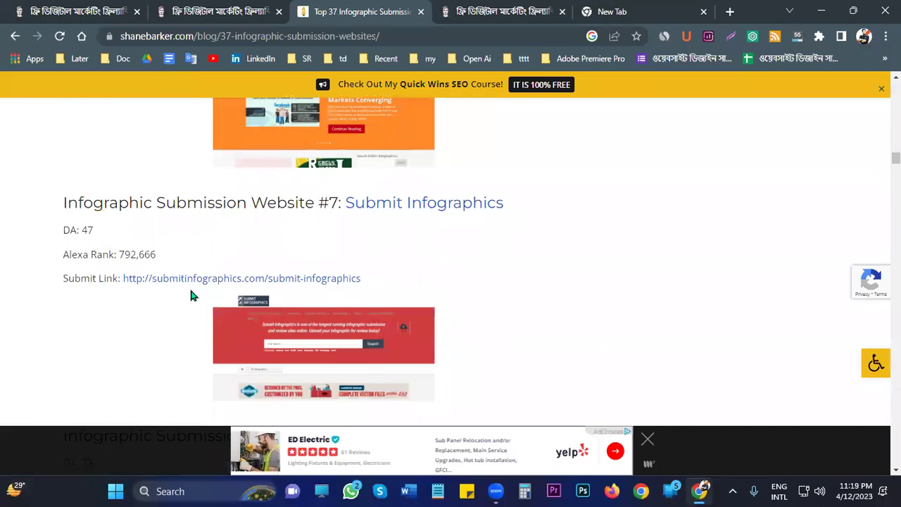
scroll(101, 336, "down", 7)
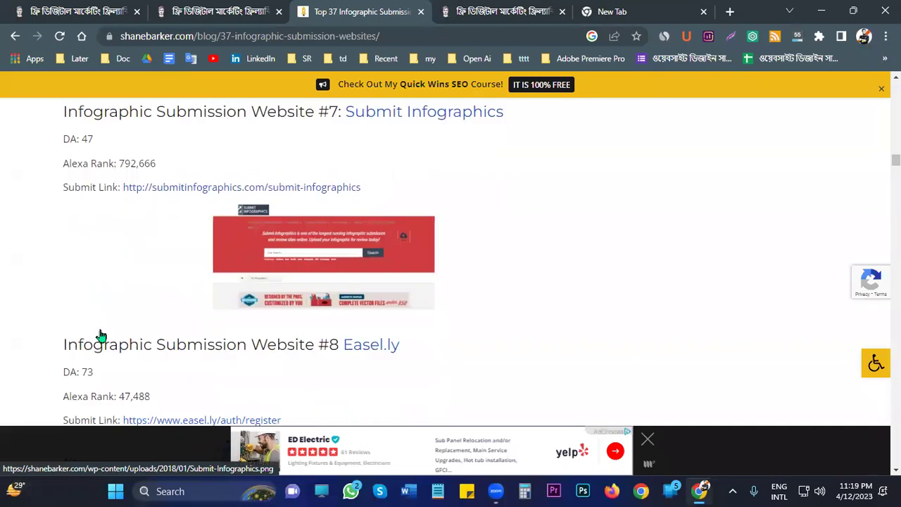
scroll(101, 336, "down", 2)
scroll(95, 336, "up", 3)
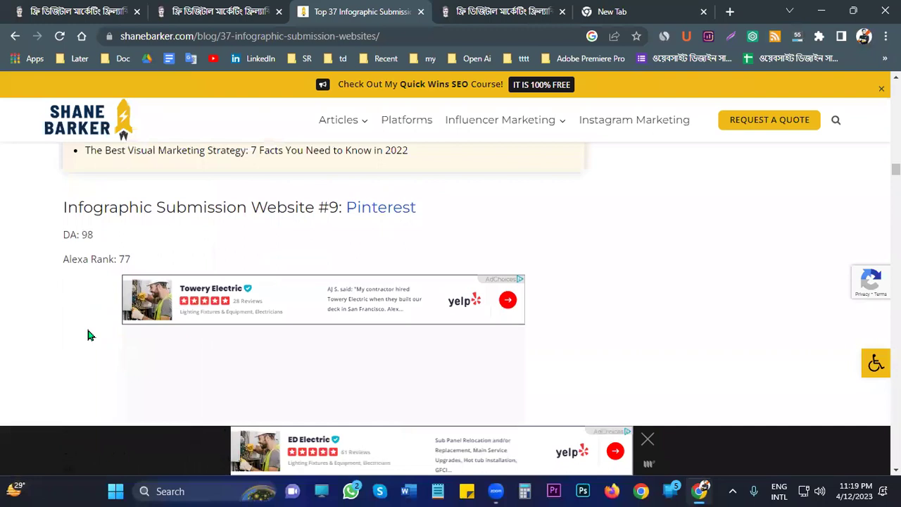
Search Google for "slideshare", check the course outline briefly and return to the results
left_click(230, 37)
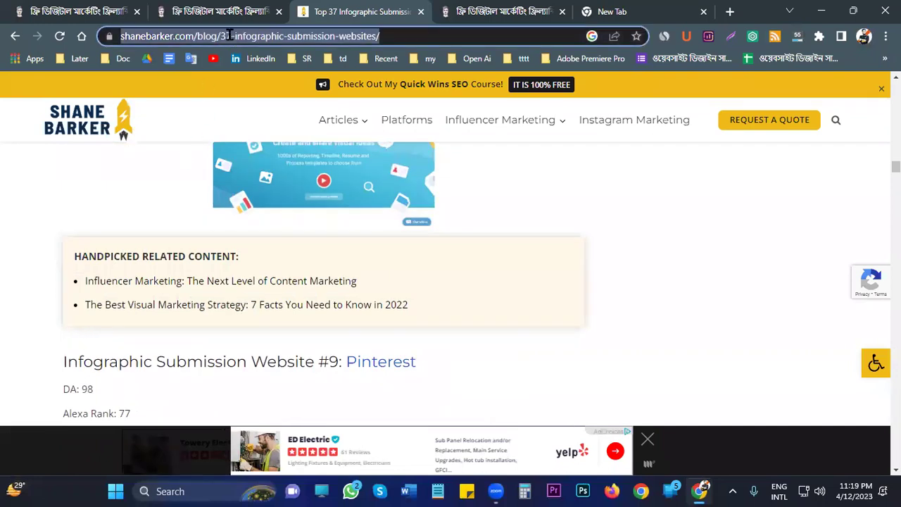
type("slid")
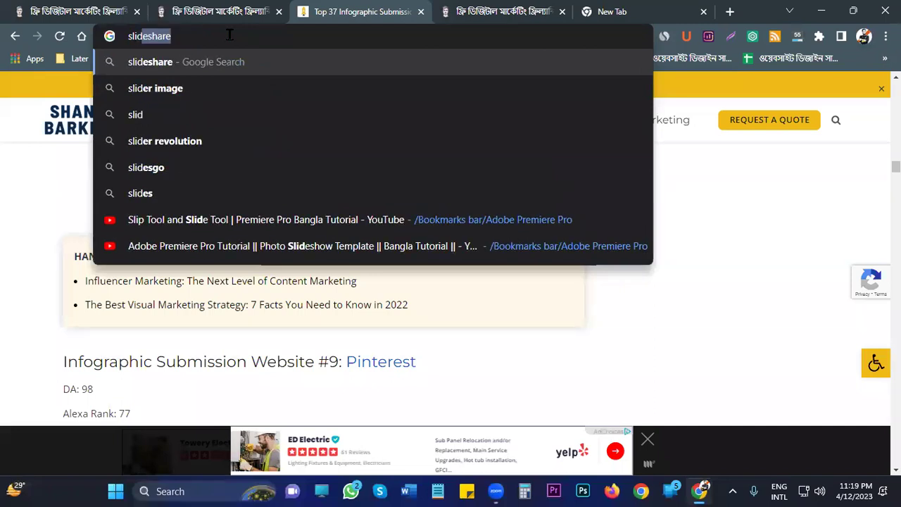
key("Return")
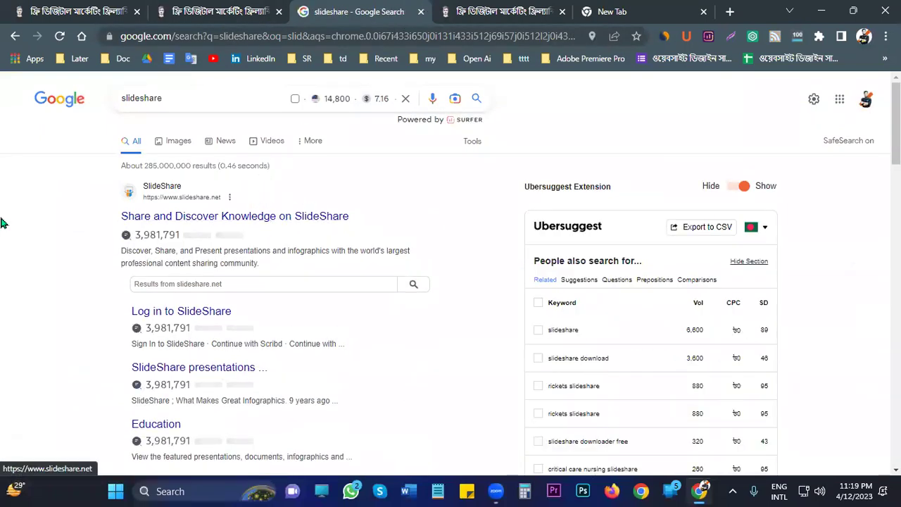
left_click(200, 10)
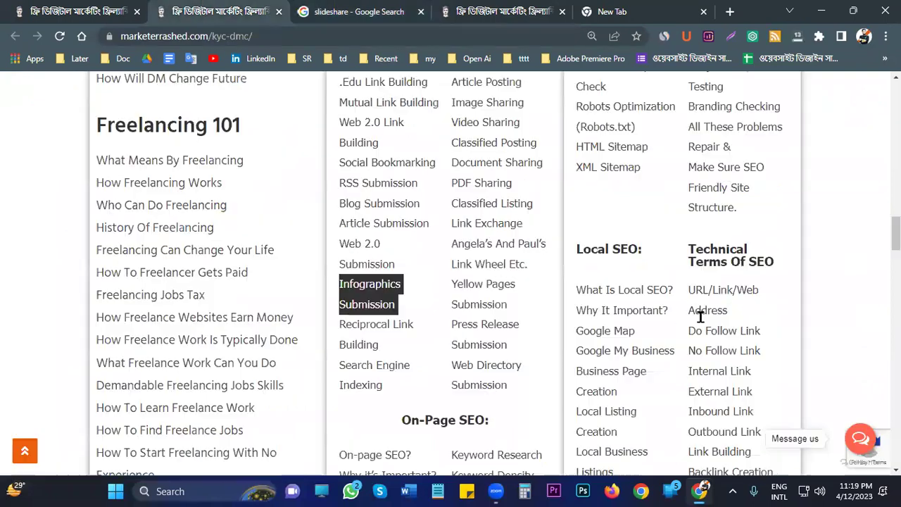
left_click(338, 11)
Search Google for "pinterest" and open the Pinterest website from the results
left_click(314, 36)
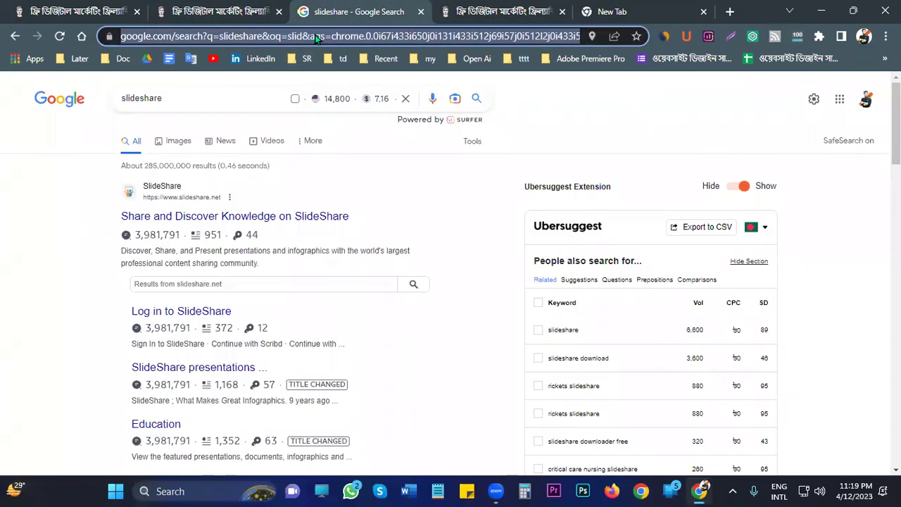
type("pin")
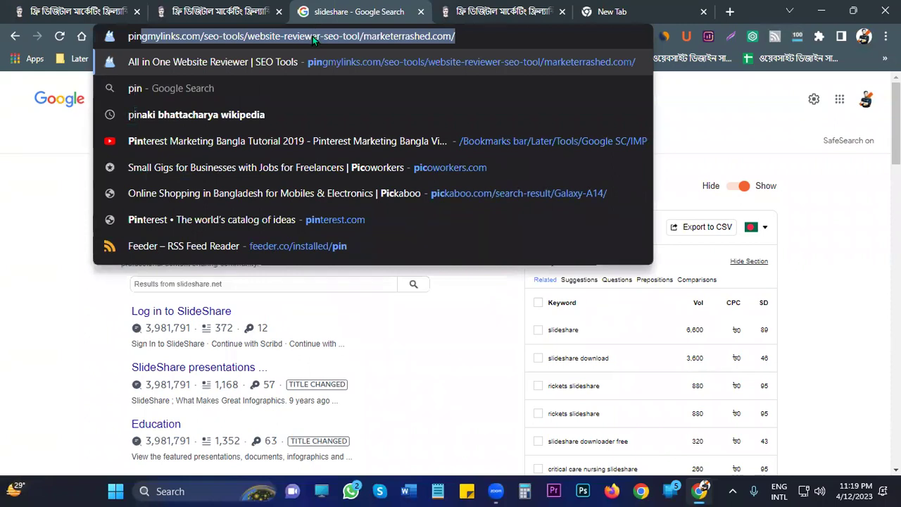
type("tarest")
key("Down")
key("Return")
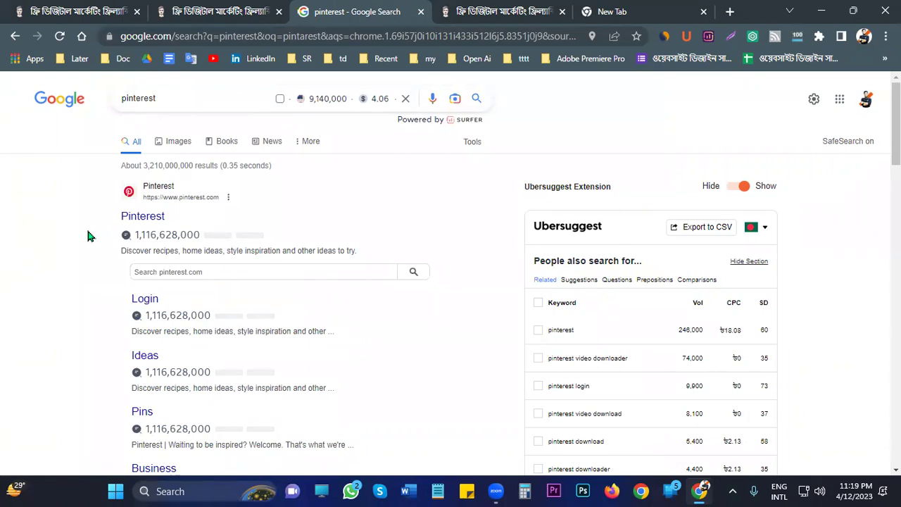
left_click(135, 215)
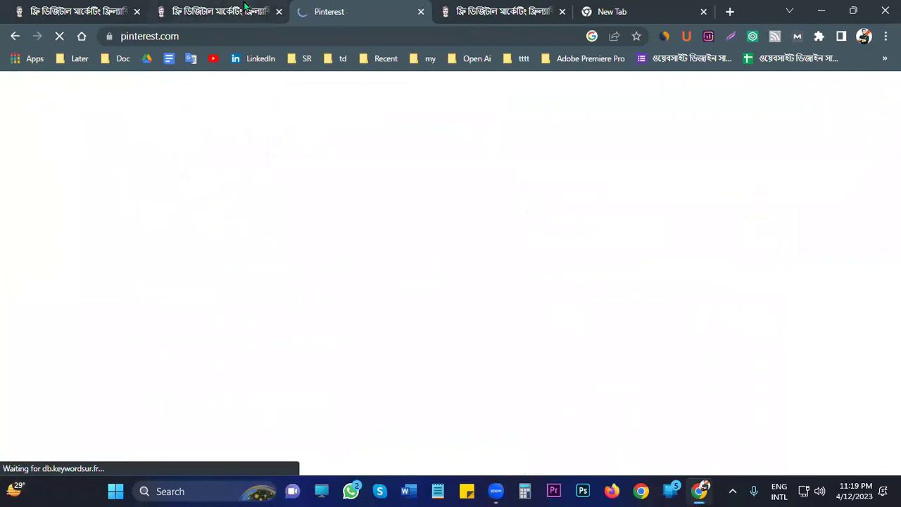
Return to the course outline and highlight the word "Infographics" in the "Infographics Submission" topic
key("ctrl+shift+Tab")
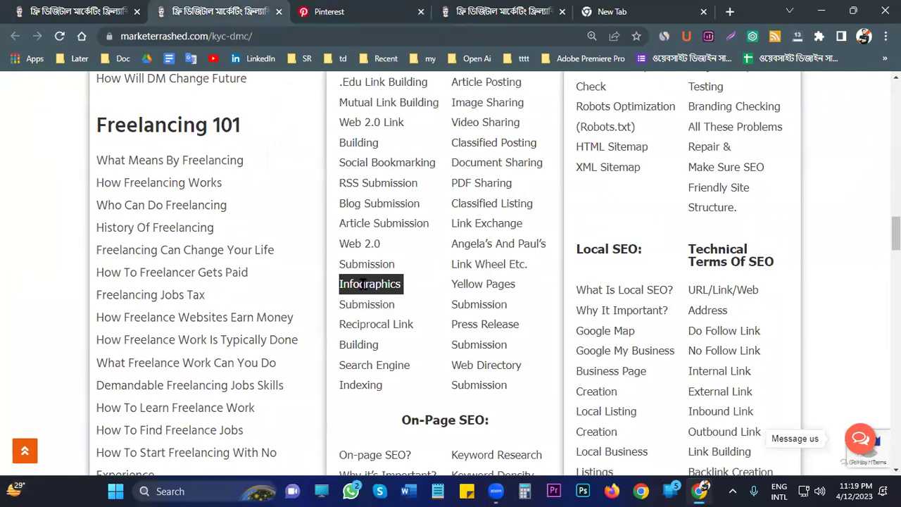
double_click(361, 286)
left_click(363, 285)
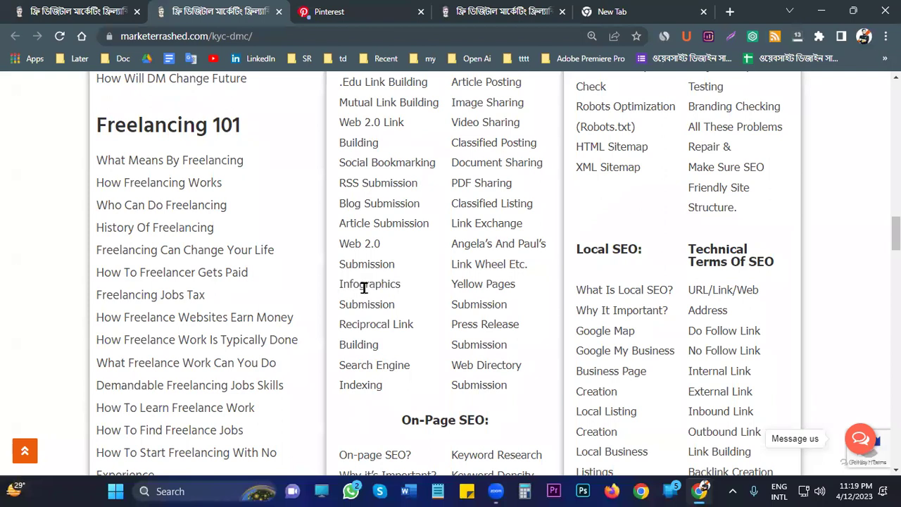
left_click(424, 292, "shift")
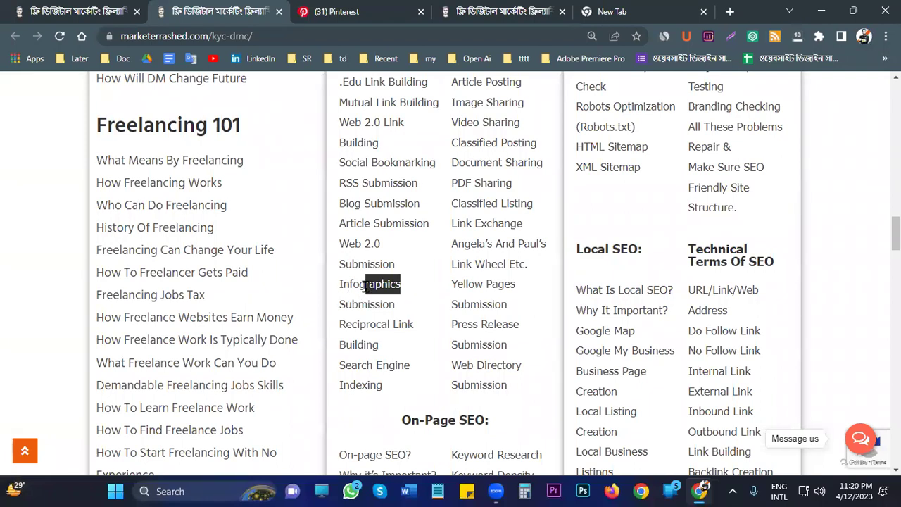
triple_click(364, 285)
left_click(358, 288)
left_click_drag(357, 286, 315, 280)
left_click(358, 283)
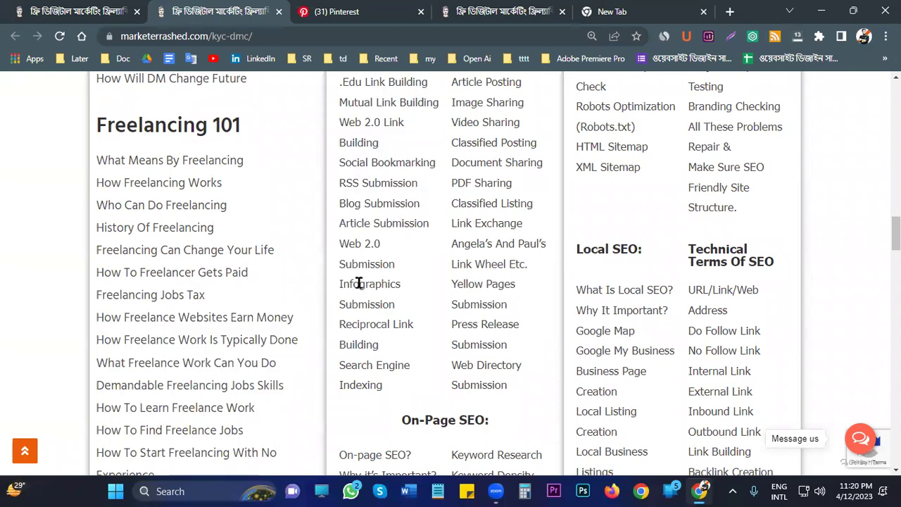
double_click(358, 283)
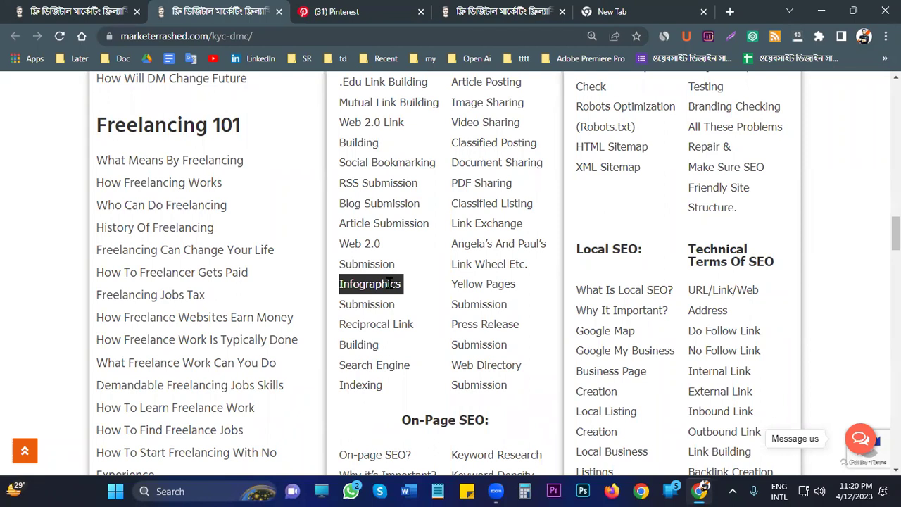
Switch to the empty new tab and open its address for entry
key("ctrl+5")
left_click(271, 22)
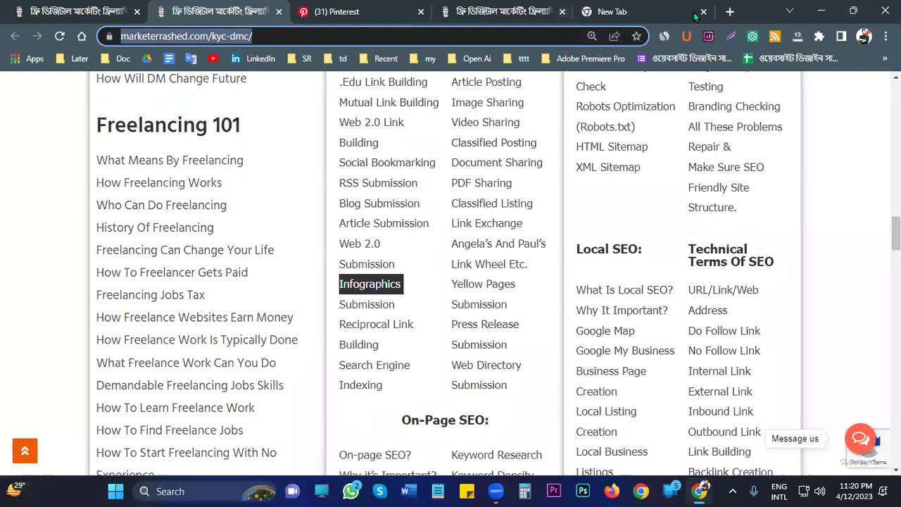
left_click(637, 9)
left_click(527, 32)
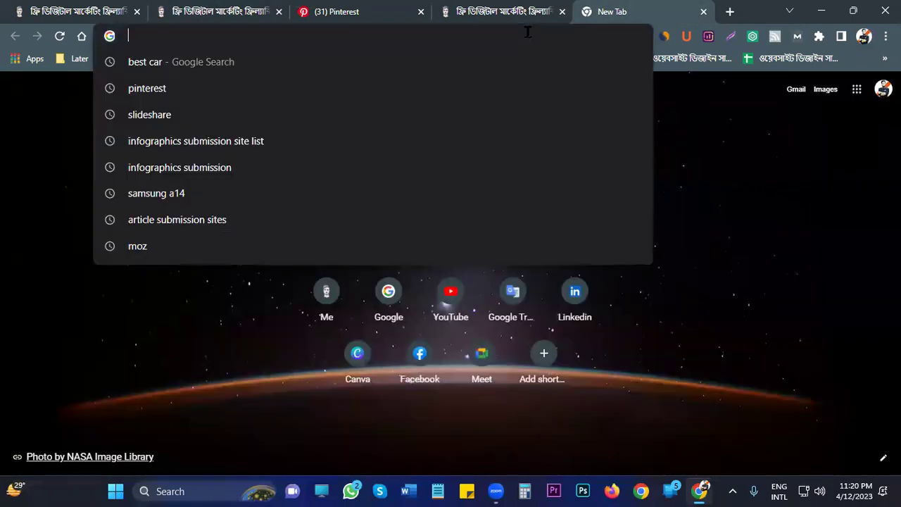
type("g")
key("BackSpace")
key("BackSpace")
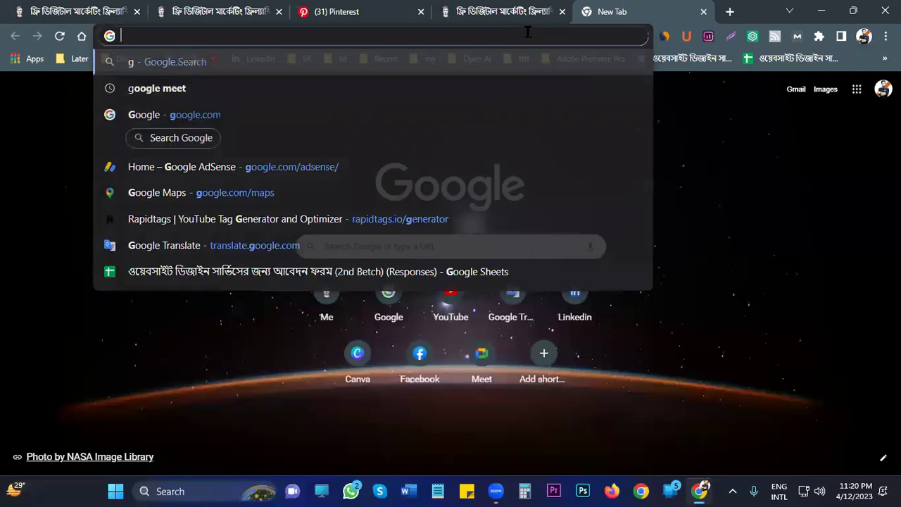
type("digital")
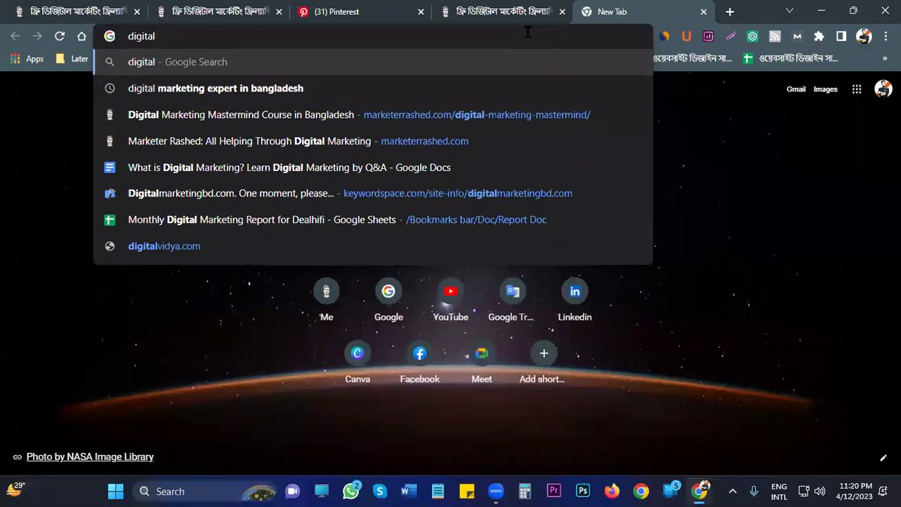
type(" marketing")
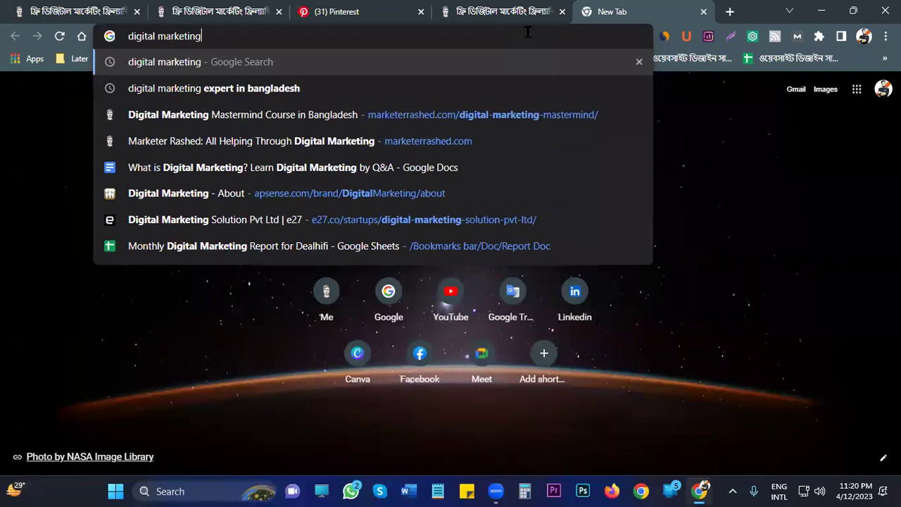
key("ctrl+a")
key("BackSpace")
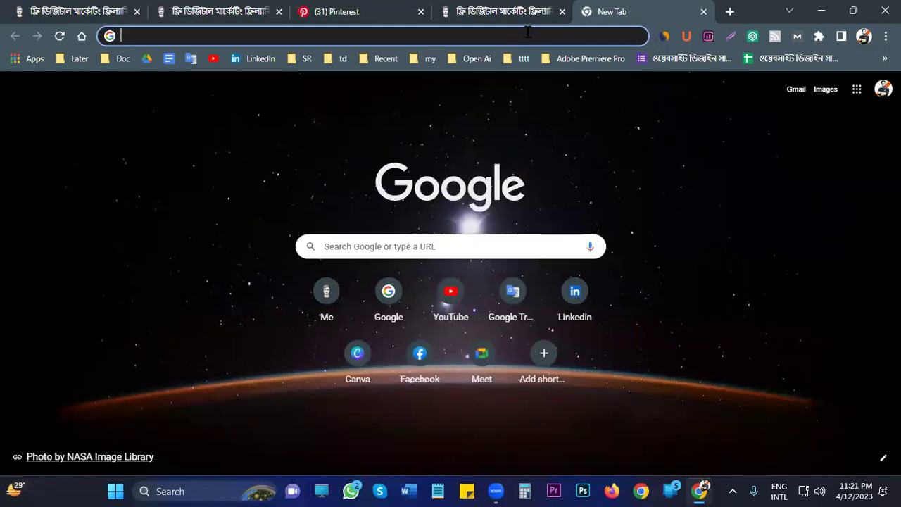
Find the Google Images site by searching for "google image", and search it for "digital marketing"
type("go")
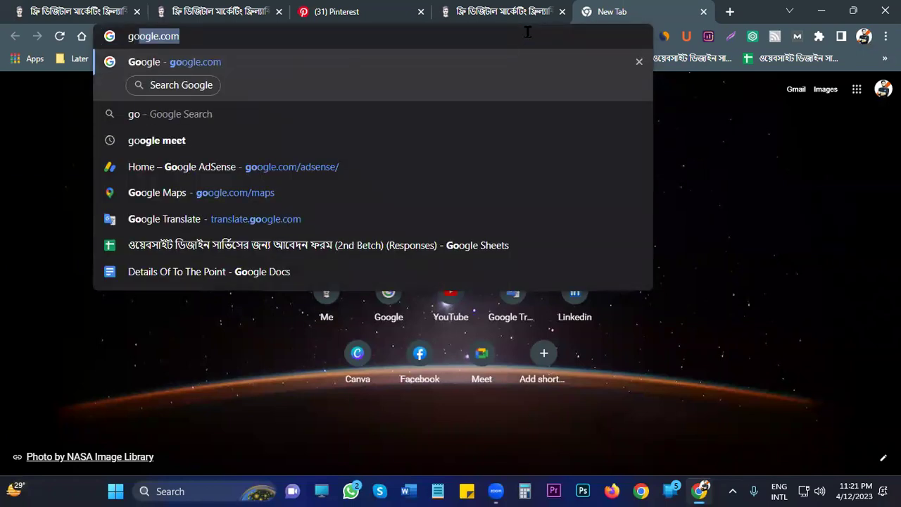
type("ogle i")
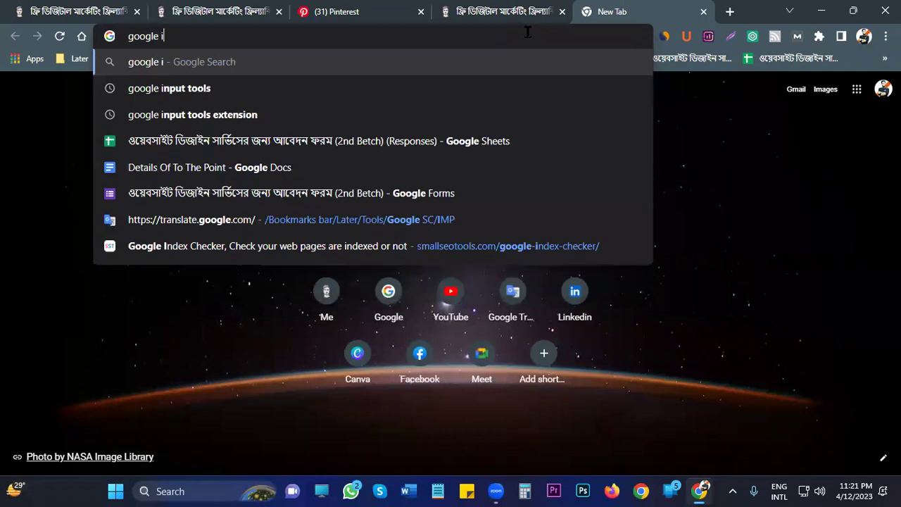
type("mage")
key("Return")
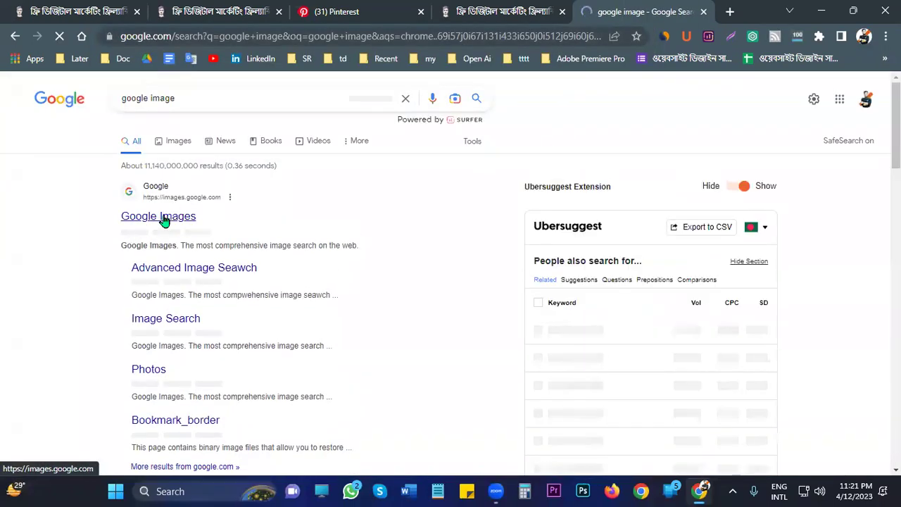
left_click(174, 220)
type("digital marketing")
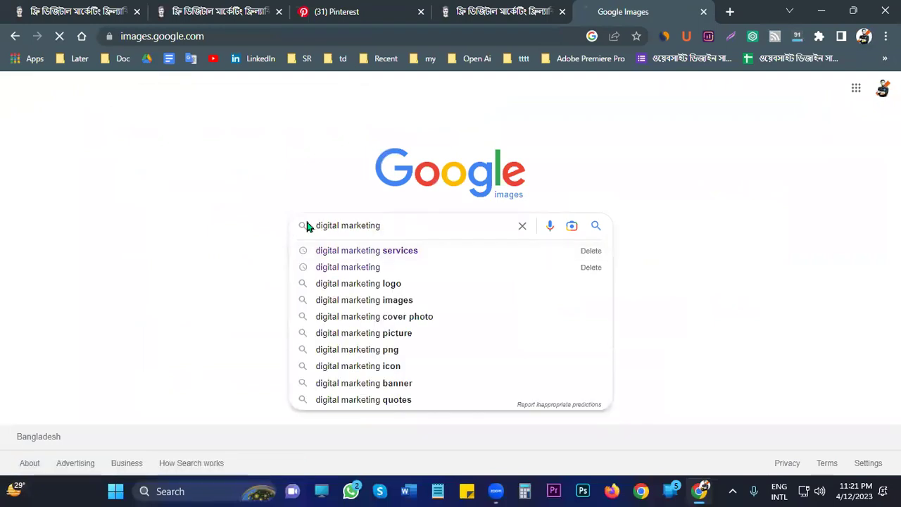
key("Return")
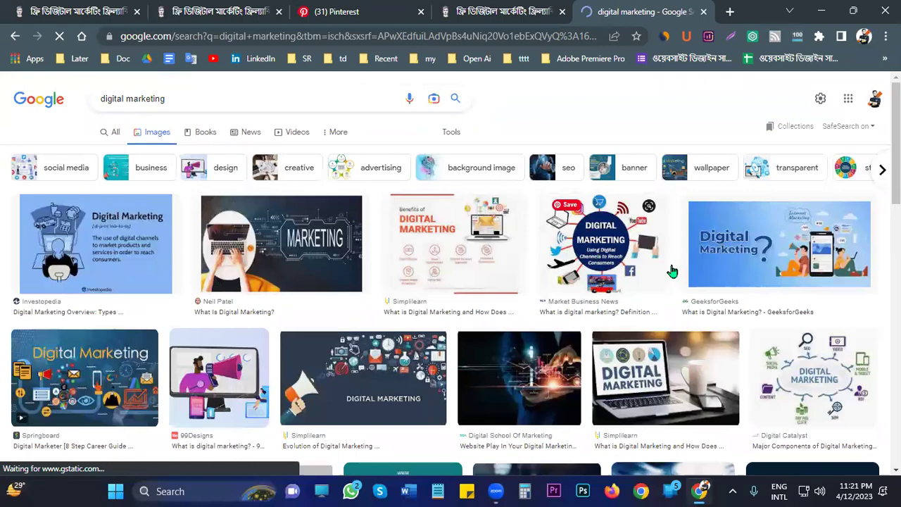
Look through the image results for "digital marketing" to compare the kinds of pictures and infographics offered
scroll(669, 232, "down", 4)
scroll(479, 253, "down", 6)
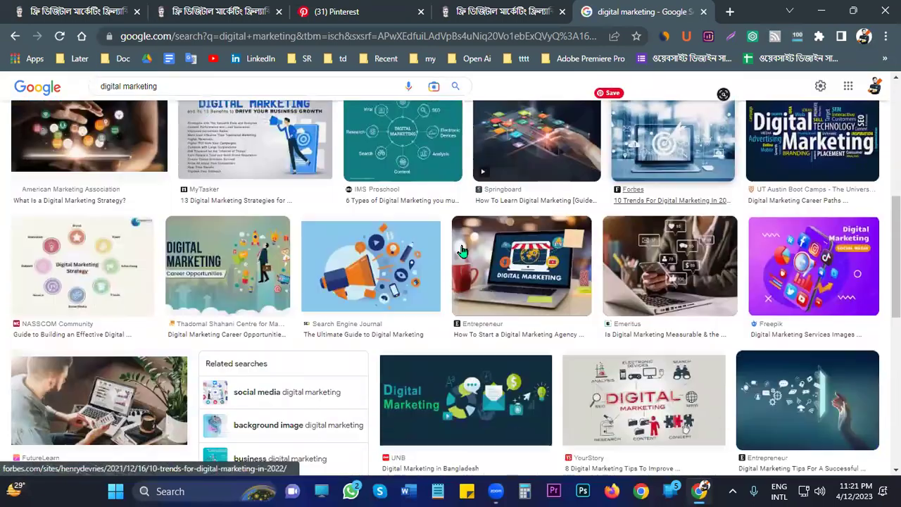
scroll(605, 220, "down", 6)
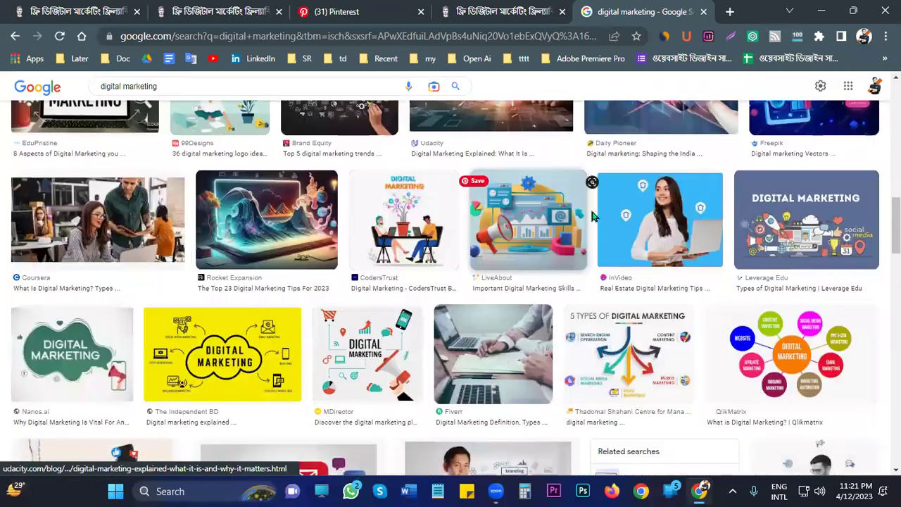
scroll(727, 259, "down", 7)
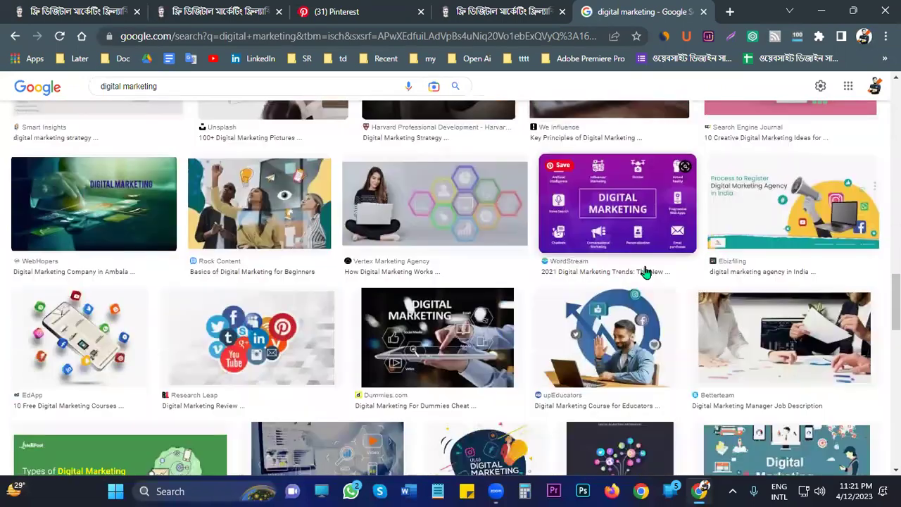
scroll(466, 259, "down", 8)
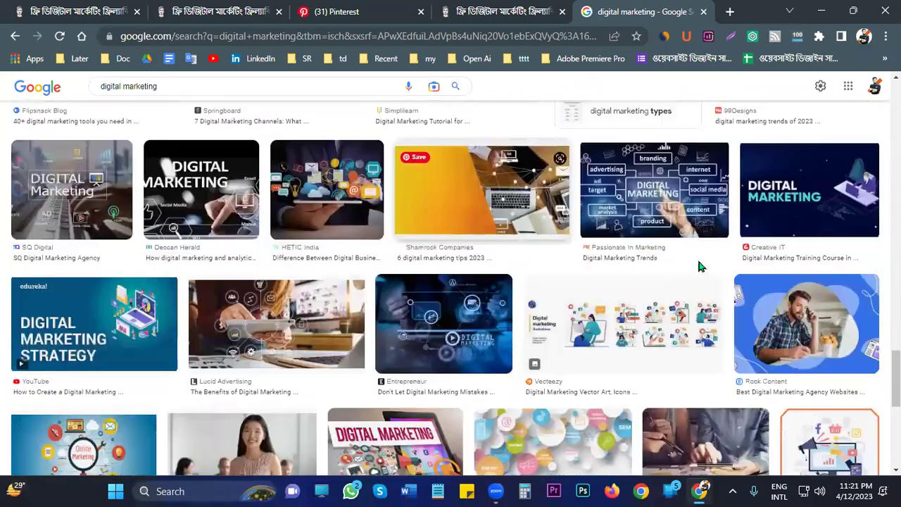
scroll(112, 336, "down", 5)
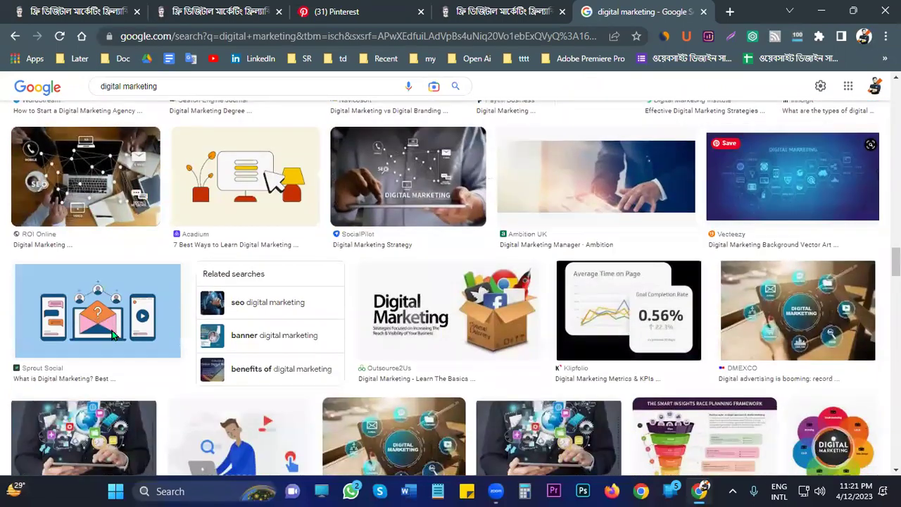
scroll(277, 350, "down", 5)
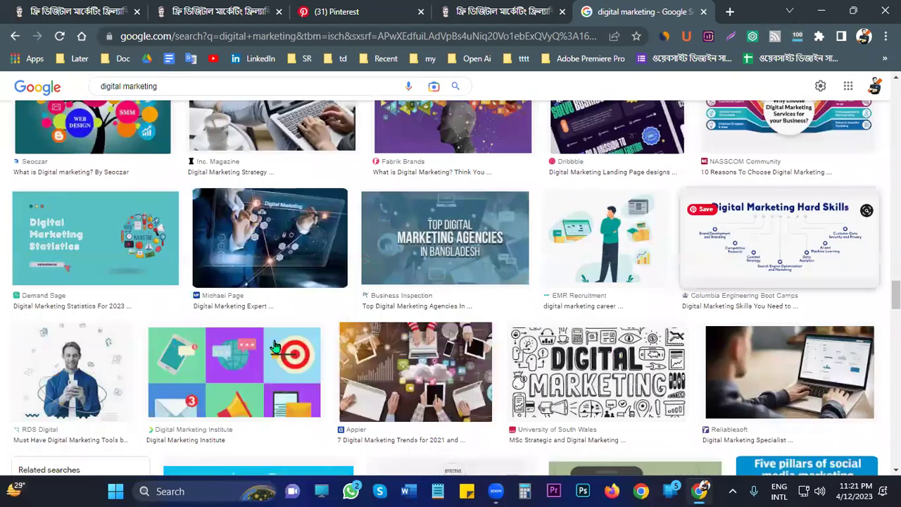
scroll(275, 338, "down", 5)
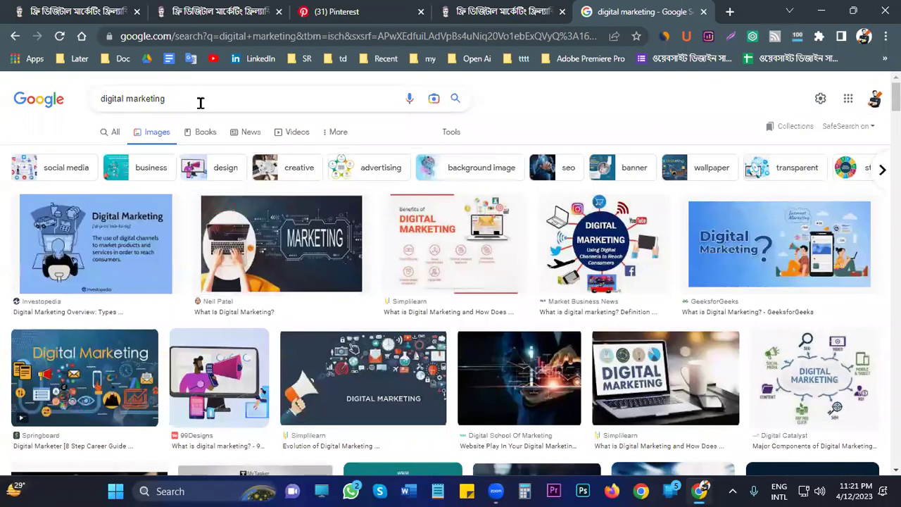
Refine the image search to "digital marketing infographics"
left_click(199, 103)
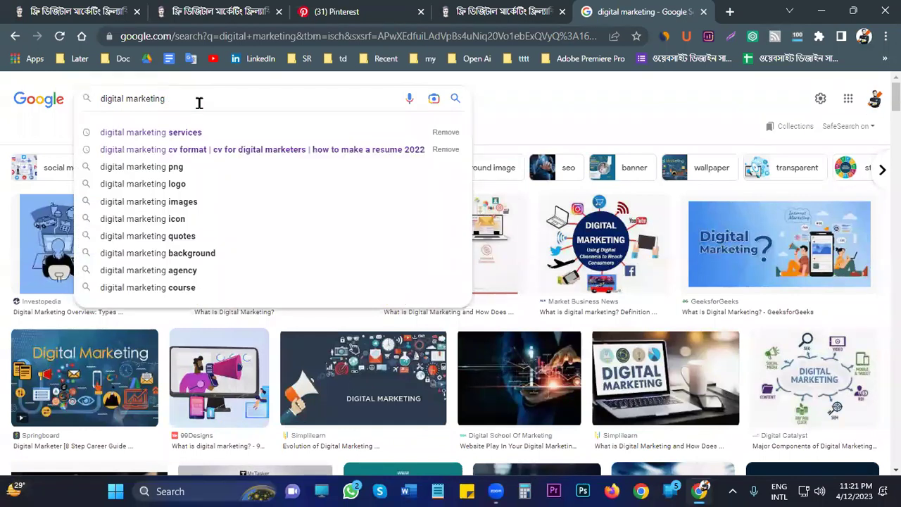
type("info")
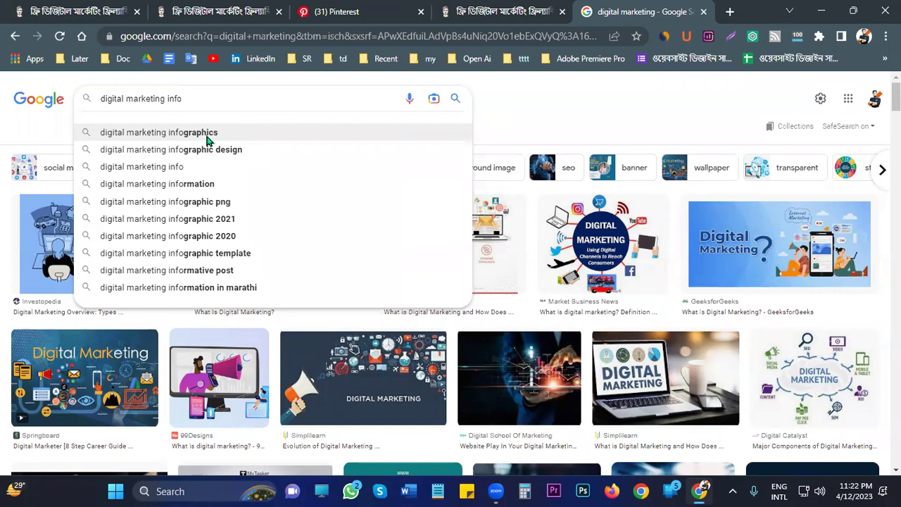
left_click(207, 141)
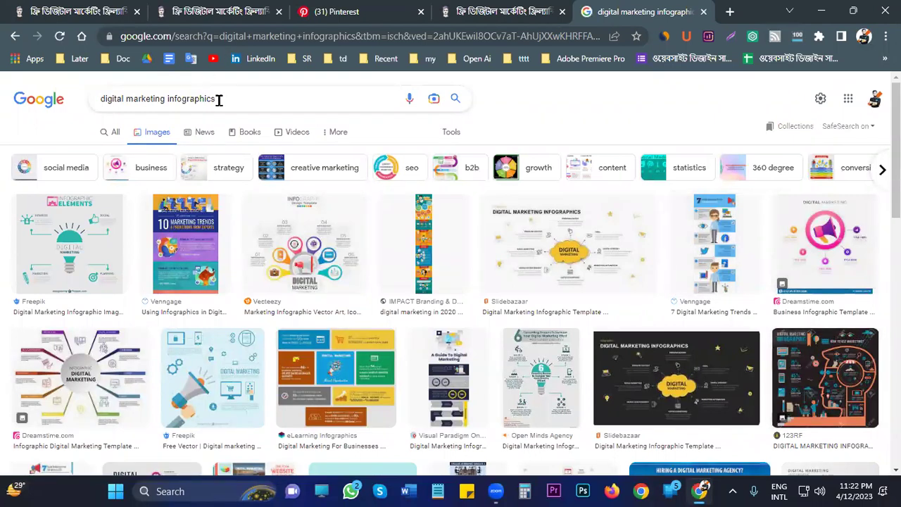
Preview the Slidebazaar "Digital Marketing Infographic Template" image, examine it at enlarged page zoom, and close the preview
left_click(559, 260)
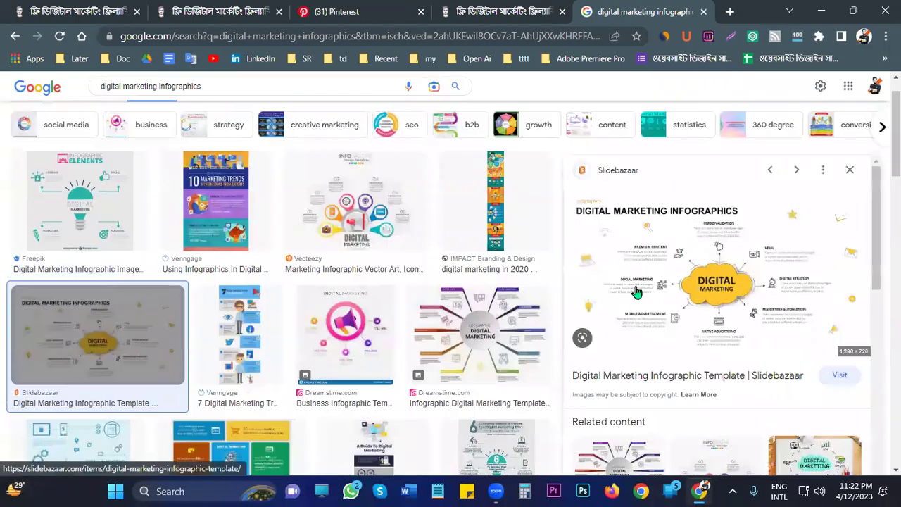
scroll(635, 291, "up", 1)
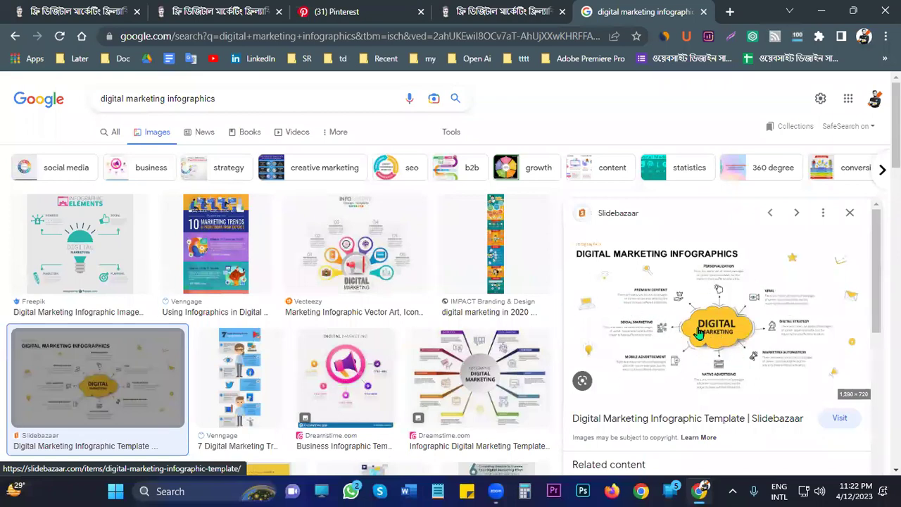
scroll(743, 324, "up", 8)
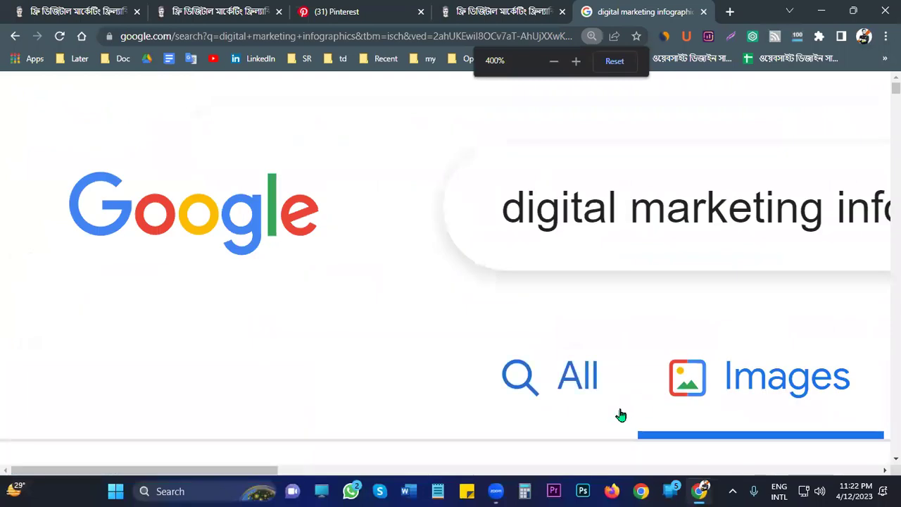
scroll(664, 329, "down", 5)
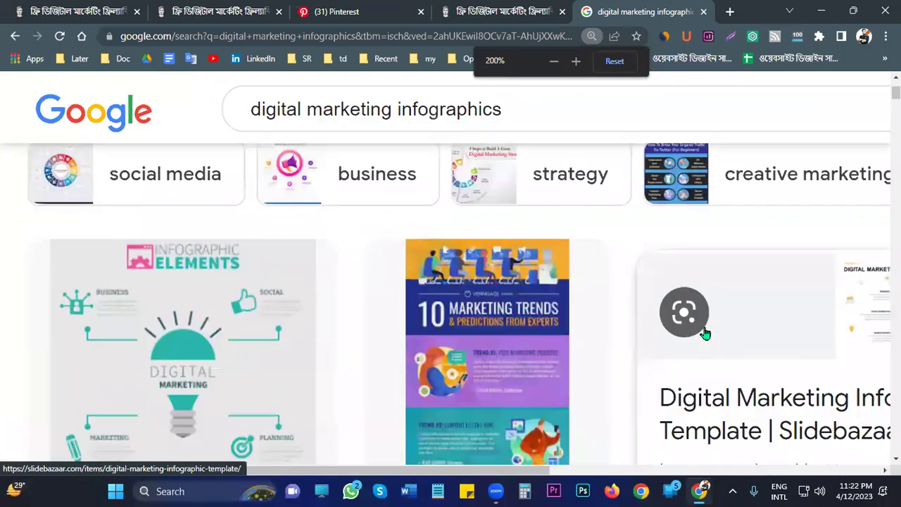
scroll(709, 327, "up", 1)
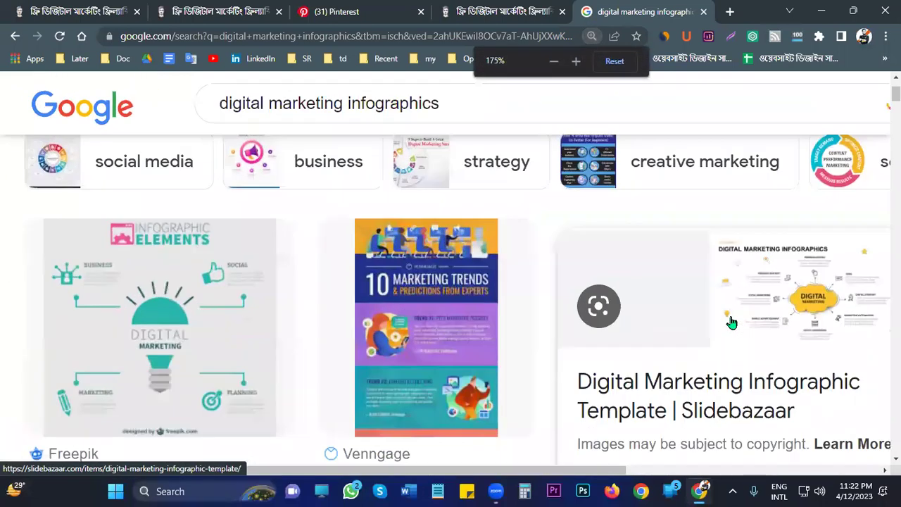
scroll(706, 323, "down", 4)
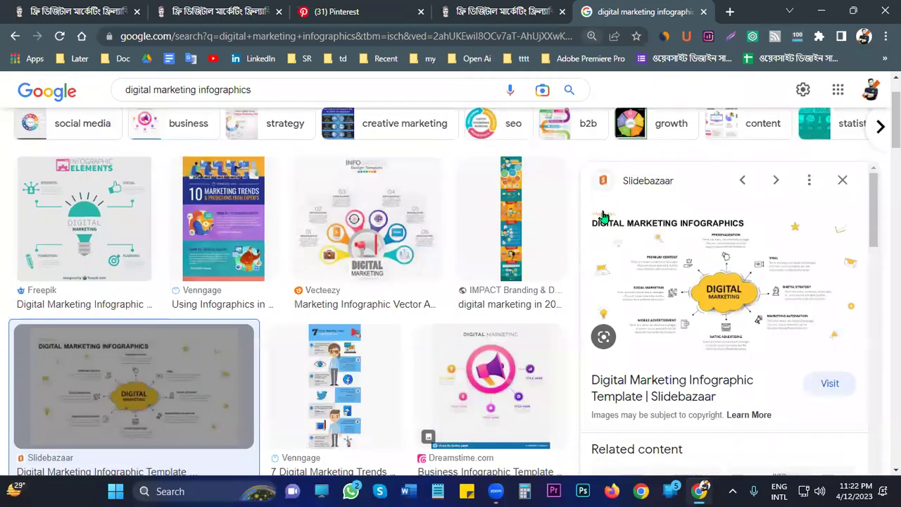
scroll(725, 193, "up", 1)
scroll(706, 201, "down", 1)
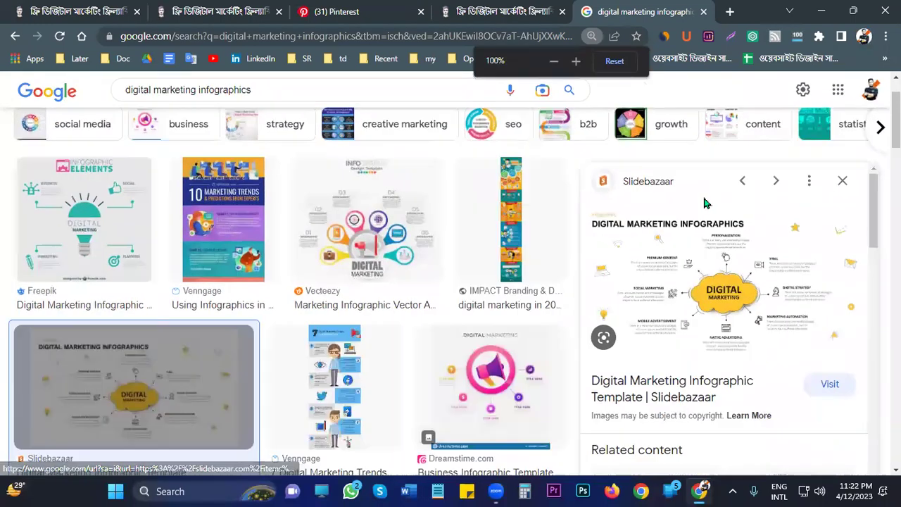
left_click(843, 181)
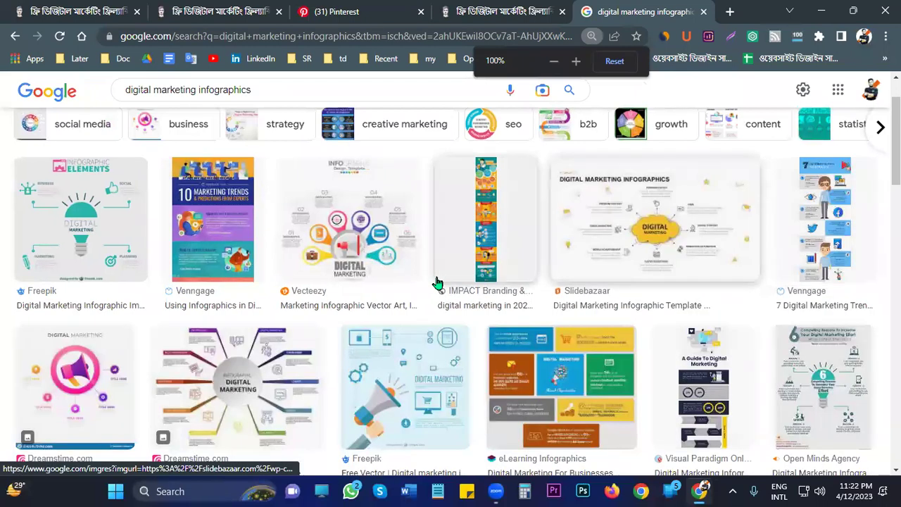
Open the tall IMPACT infographic image in its own tab, inspect it at different zoom levels, and close that tab
left_click(496, 214)
scroll(733, 253, "up", 1)
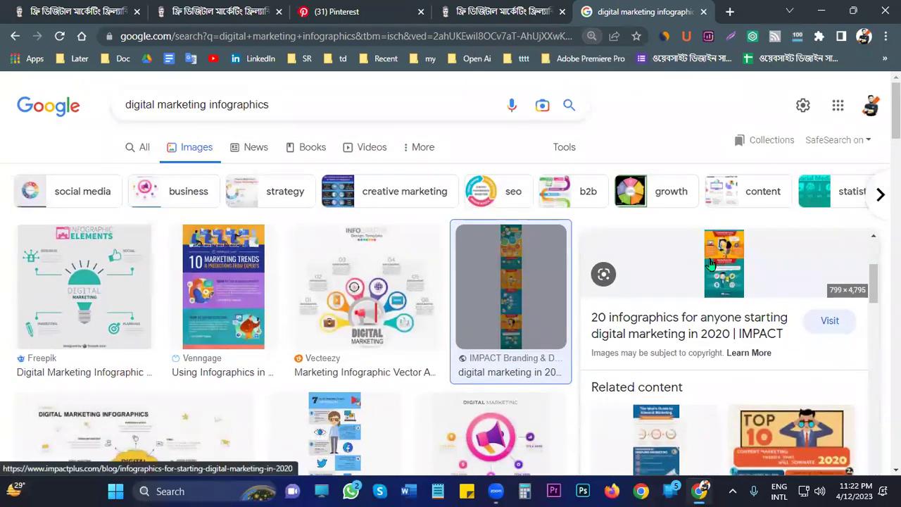
right_click(713, 294)
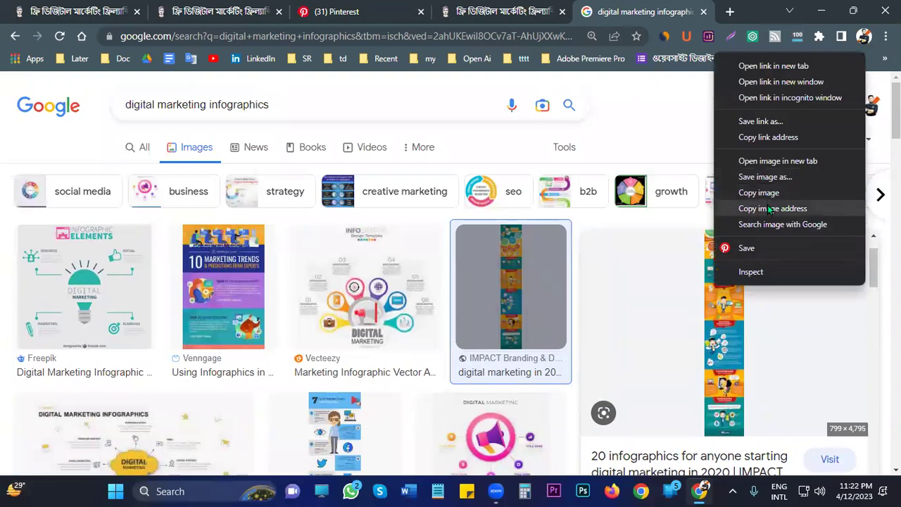
left_click(759, 161)
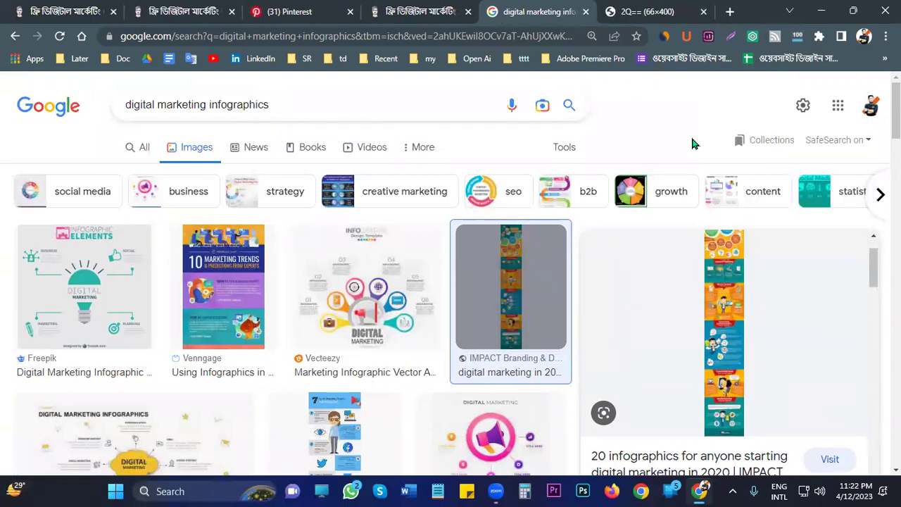
left_click(647, 10)
scroll(442, 216, "up", 4)
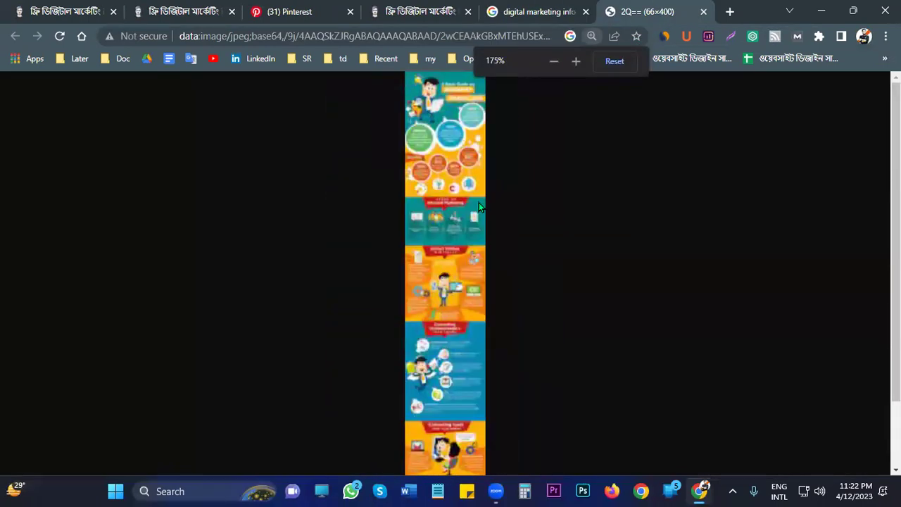
scroll(478, 203, "down", 6)
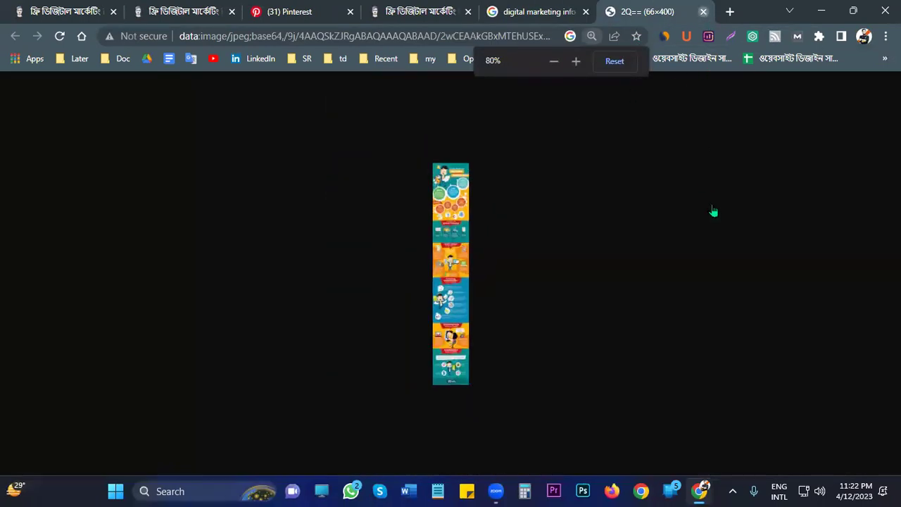
key("ctrl+w")
Open the IMPACT article behind the infographic, skim through its list of 20 infographics, and dismiss the newsletter pop-up
left_click(737, 307)
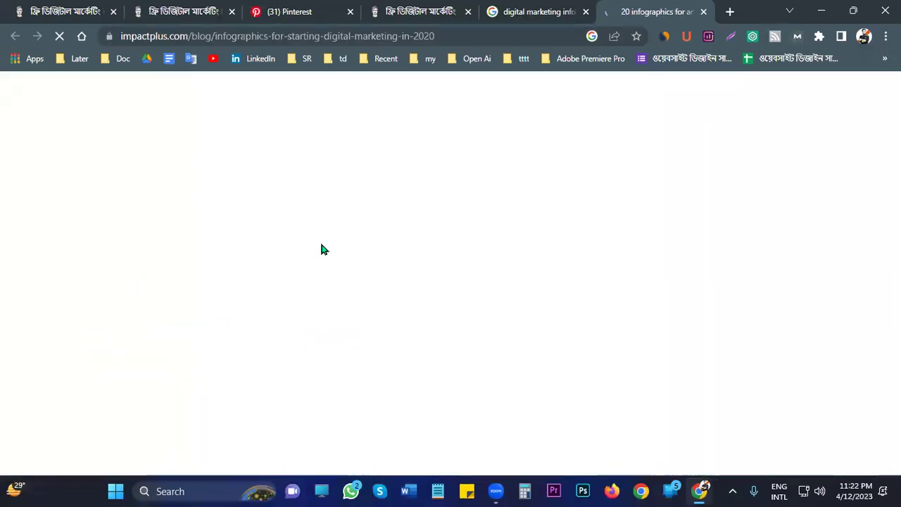
scroll(317, 249, "down", 3)
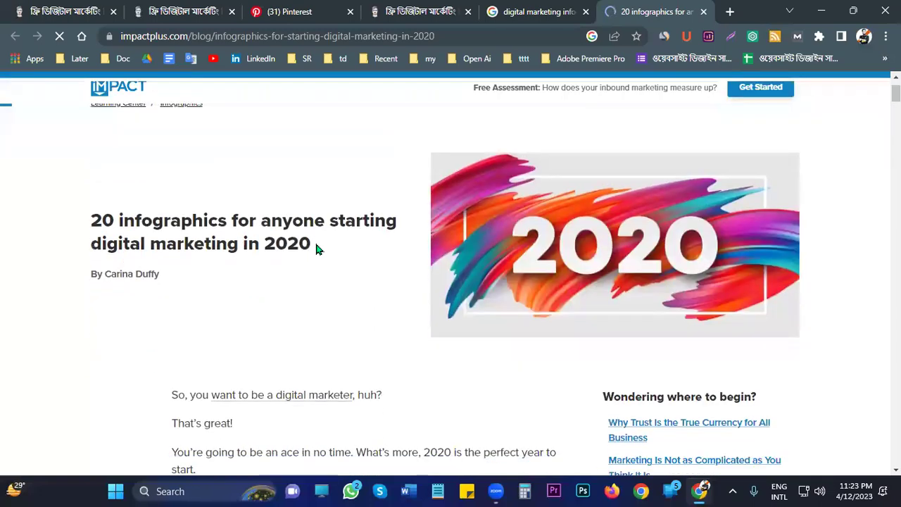
scroll(338, 248, "down", 15)
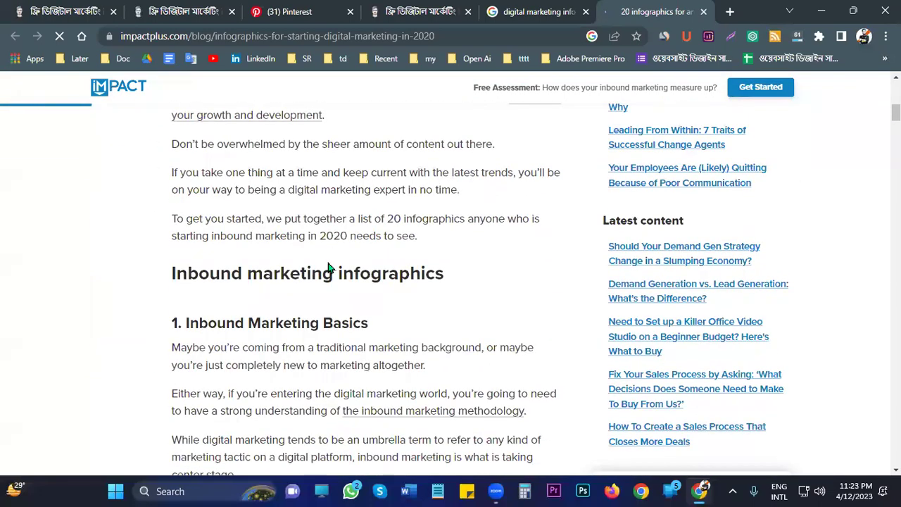
scroll(342, 270, "down", 20)
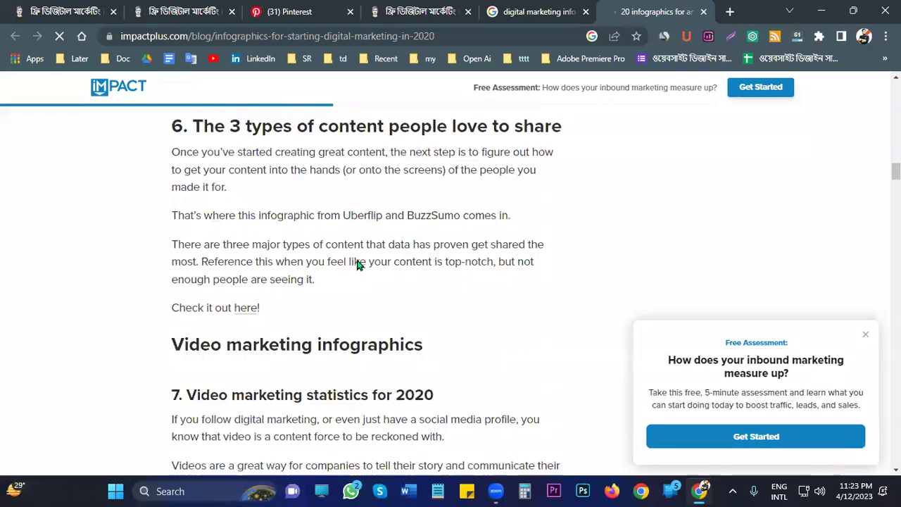
scroll(368, 258, "down", 20)
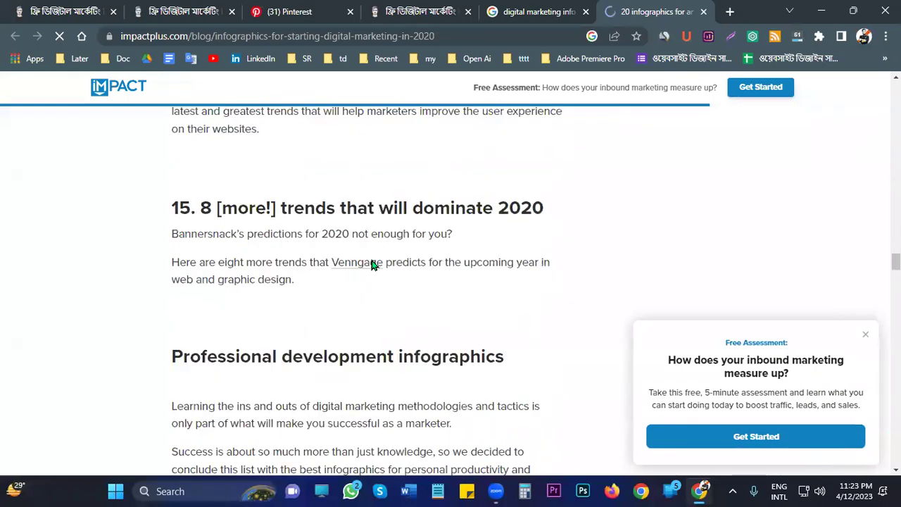
scroll(377, 263, "down", 20)
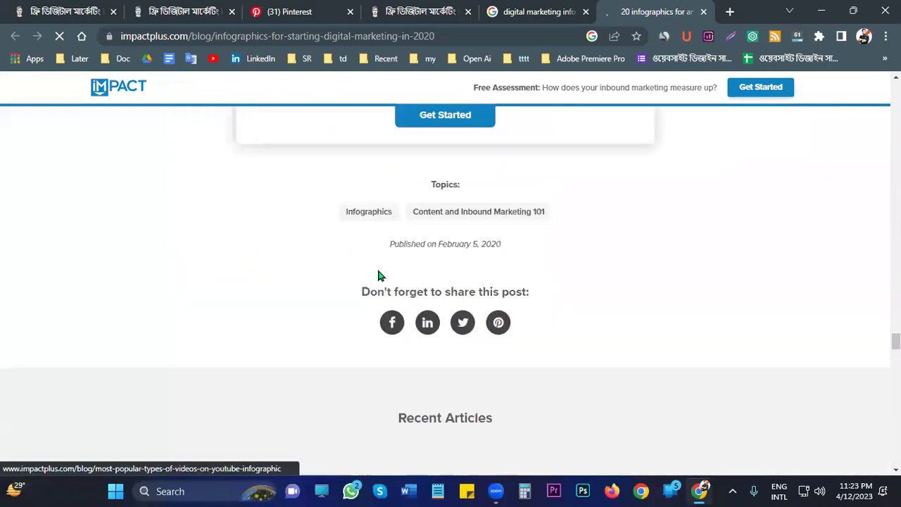
scroll(377, 267, "up", 6)
scroll(378, 275, "up", 15)
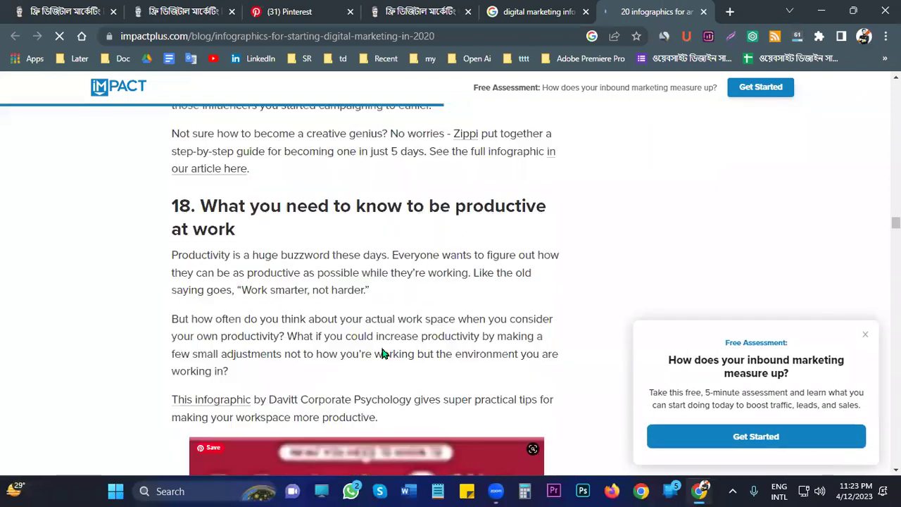
scroll(378, 348, "down", 5)
scroll(254, 341, "down", 1)
scroll(327, 341, "up", 3)
scroll(360, 345, "up", 1)
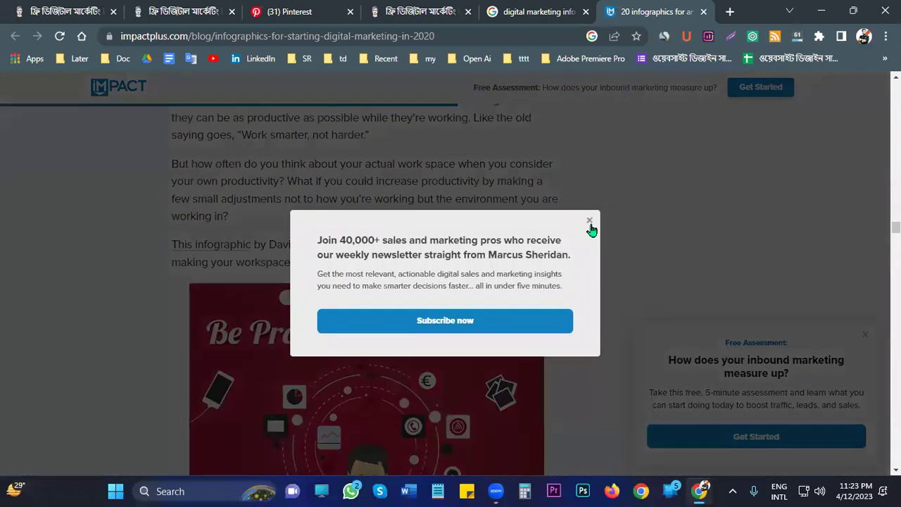
left_click(589, 217)
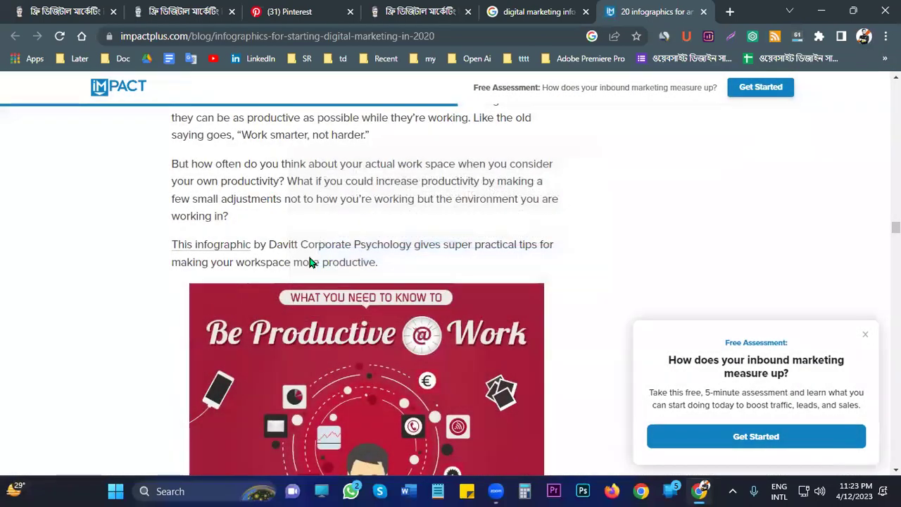
Examine the full "Be Productive @ Work" infographic and the time-wasting statistics below it, and close the article
scroll(308, 252, "down", 4)
scroll(310, 259, "down", 12)
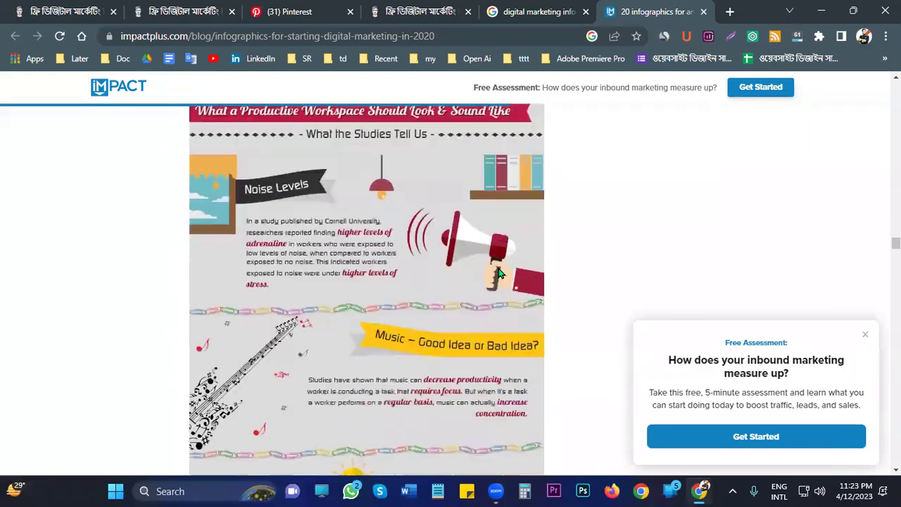
scroll(497, 271, "down", 11)
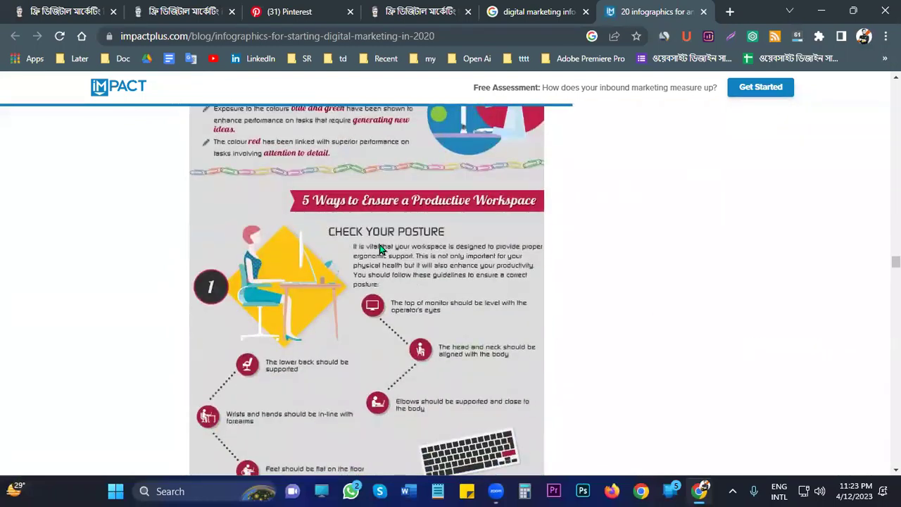
scroll(386, 254, "down", 5)
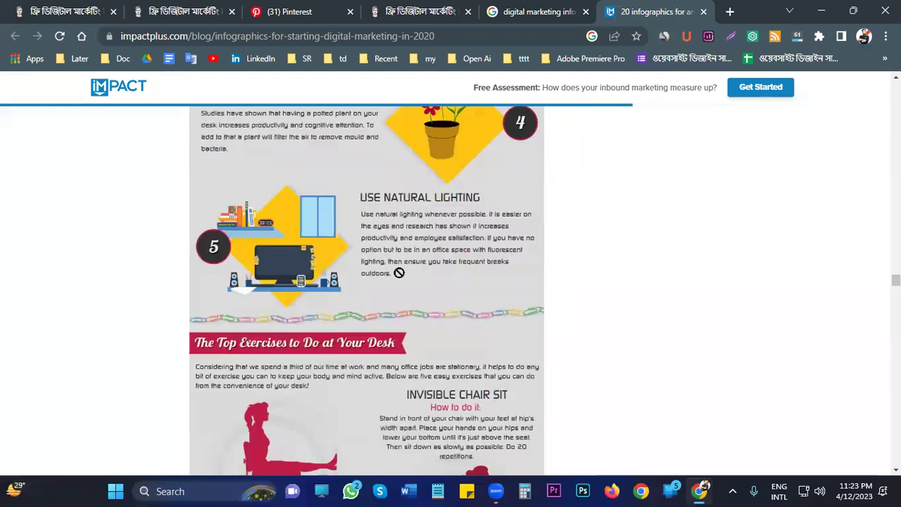
scroll(261, 248, "down", 8)
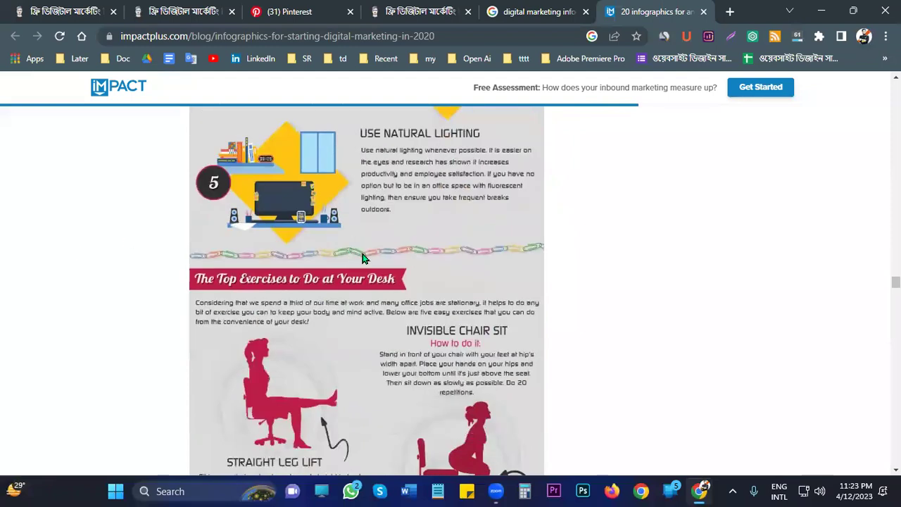
scroll(378, 333, "down", 15)
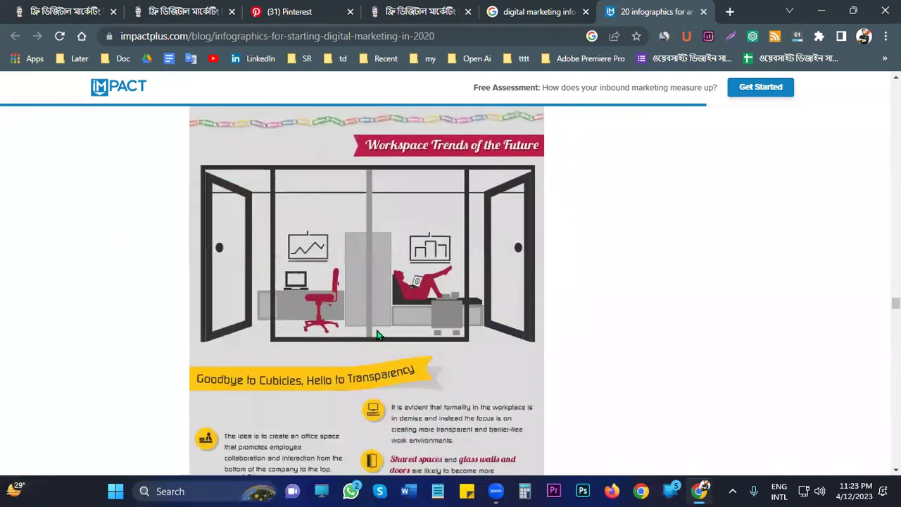
scroll(375, 314, "down", 9)
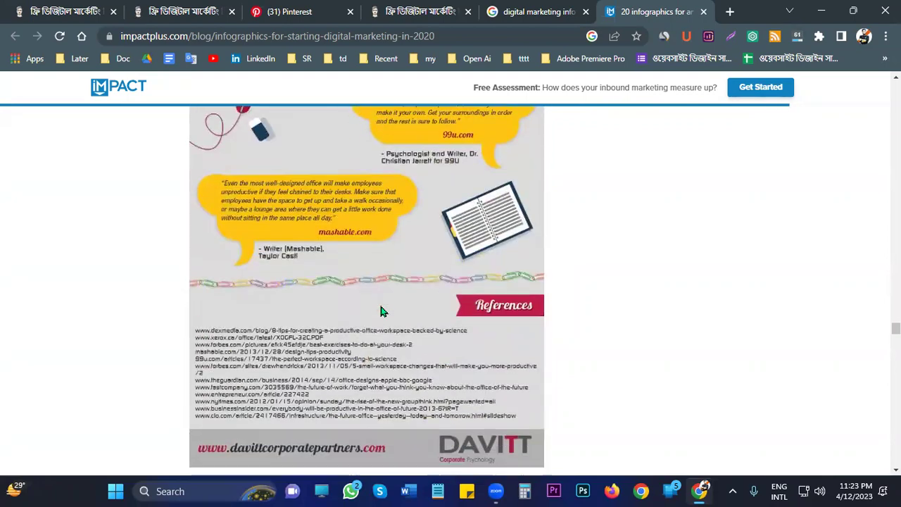
scroll(366, 301, "down", 18)
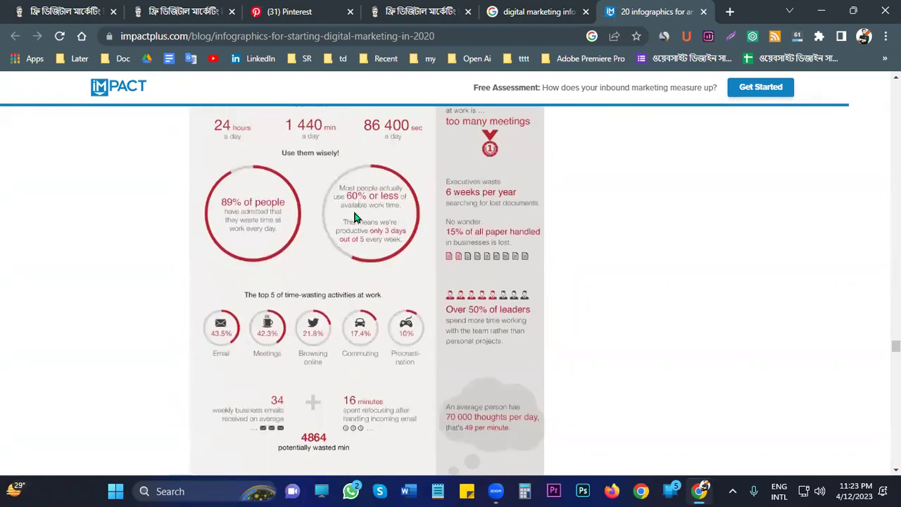
left_click(704, 12)
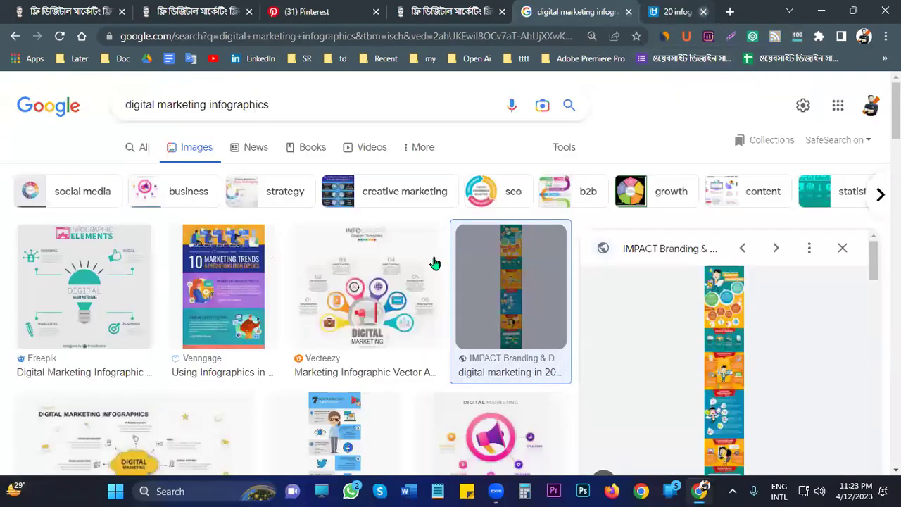
Preview Venngage's "10 Marketing Trends" infographic and open its source page
left_click(233, 263)
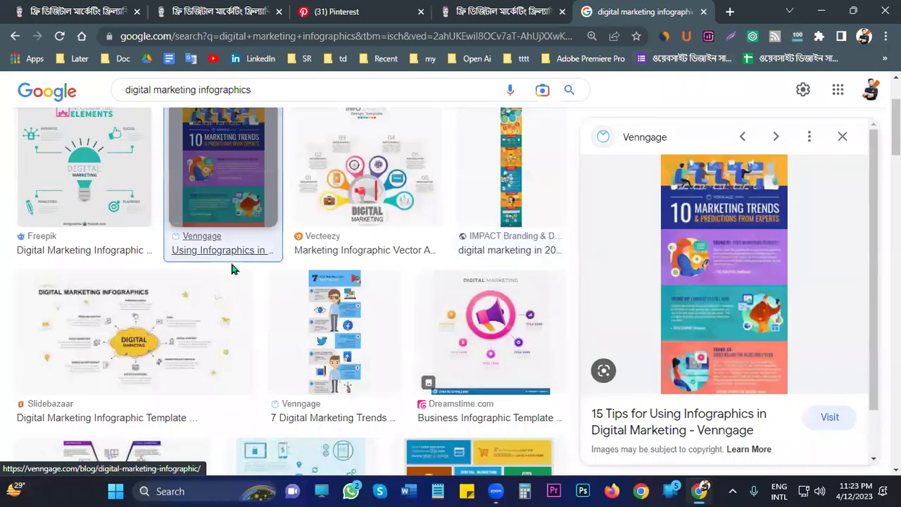
left_click(718, 287)
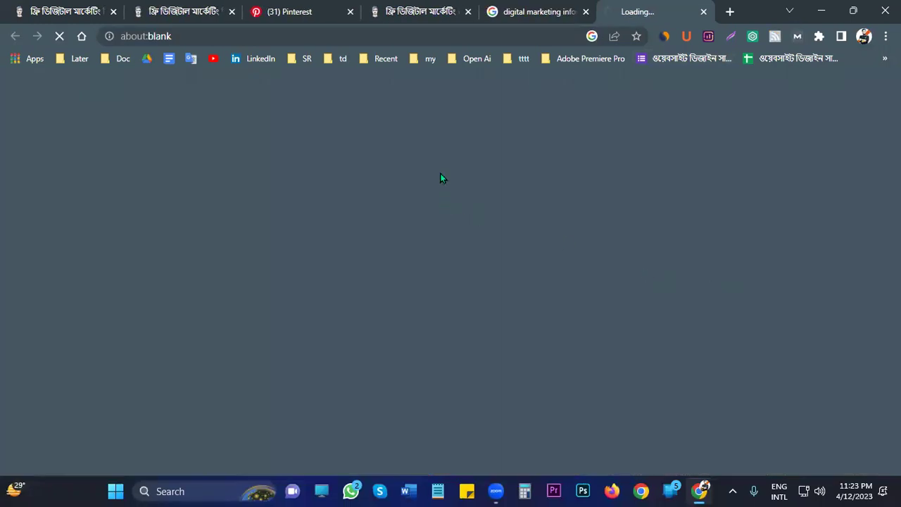